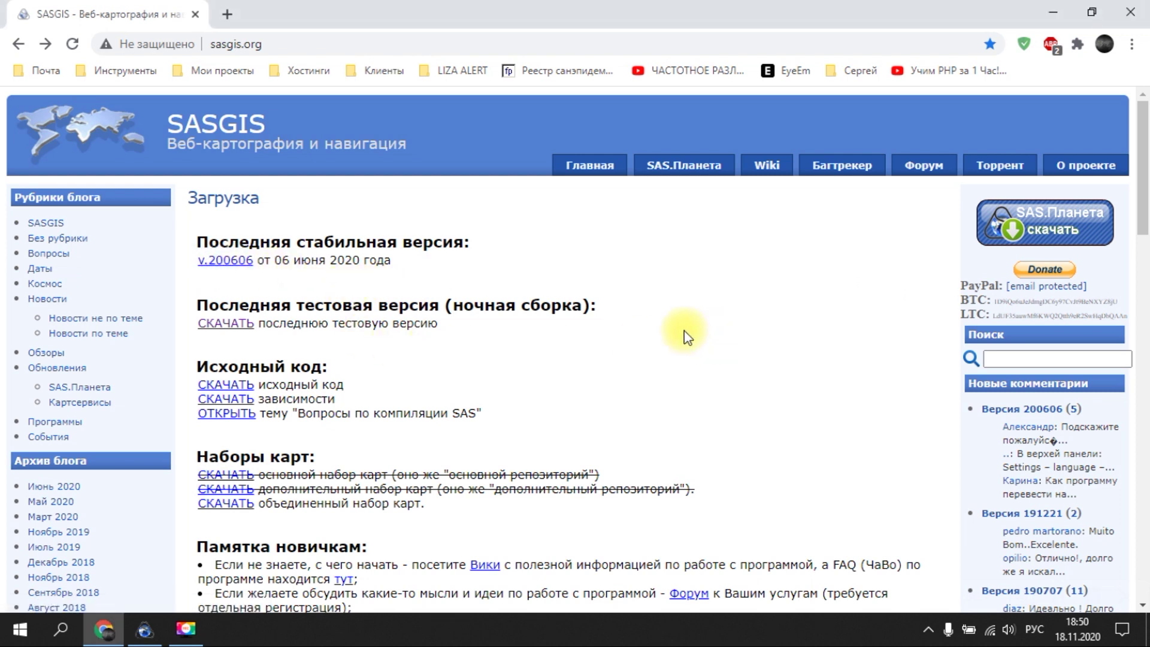
- Examine the SASGIS download page, including the archive of previous stable SAS.Планета versions such as v.191221
{"action": "scroll", "coordinate": [673, 333], "scroll_direction": "down", "scroll_amount": 8}
{"action": "scroll", "coordinate": [673, 333], "scroll_direction": "down", "scroll_amount": 10}
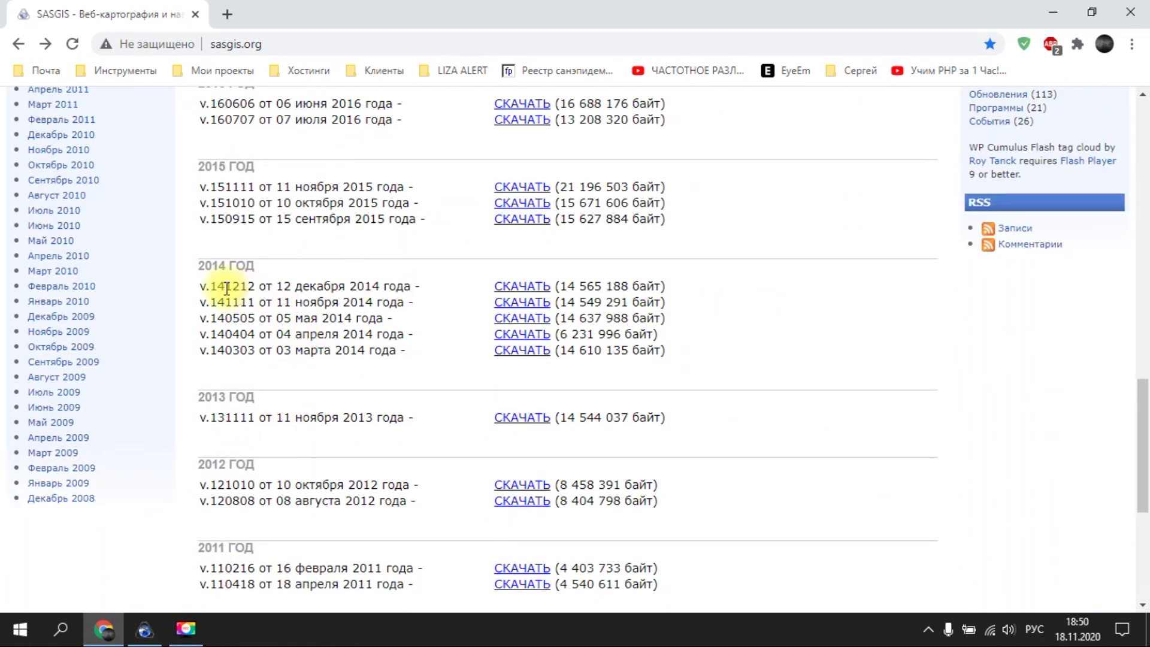
{"action": "scroll", "coordinate": [243, 292], "scroll_direction": "up", "scroll_amount": 3}
{"action": "scroll", "coordinate": [247, 270], "scroll_direction": "up", "scroll_amount": 3}
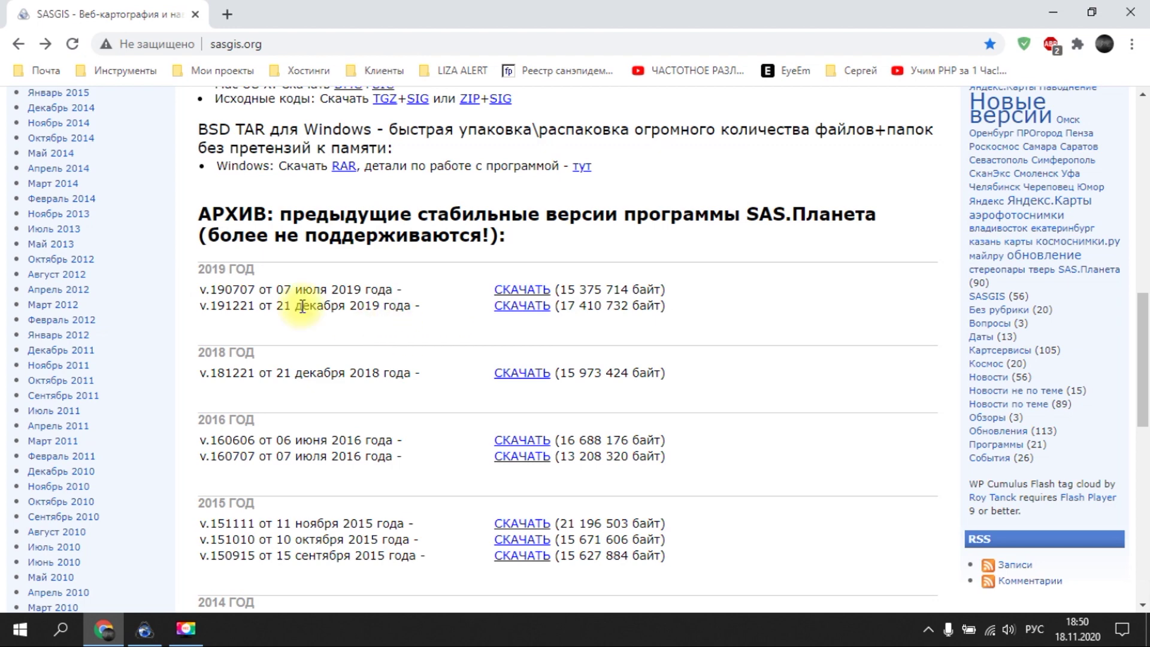
{"action": "scroll", "coordinate": [359, 312], "scroll_direction": "up", "scroll_amount": 10}
{"action": "scroll", "coordinate": [354, 305], "scroll_direction": "down", "scroll_amount": 7}
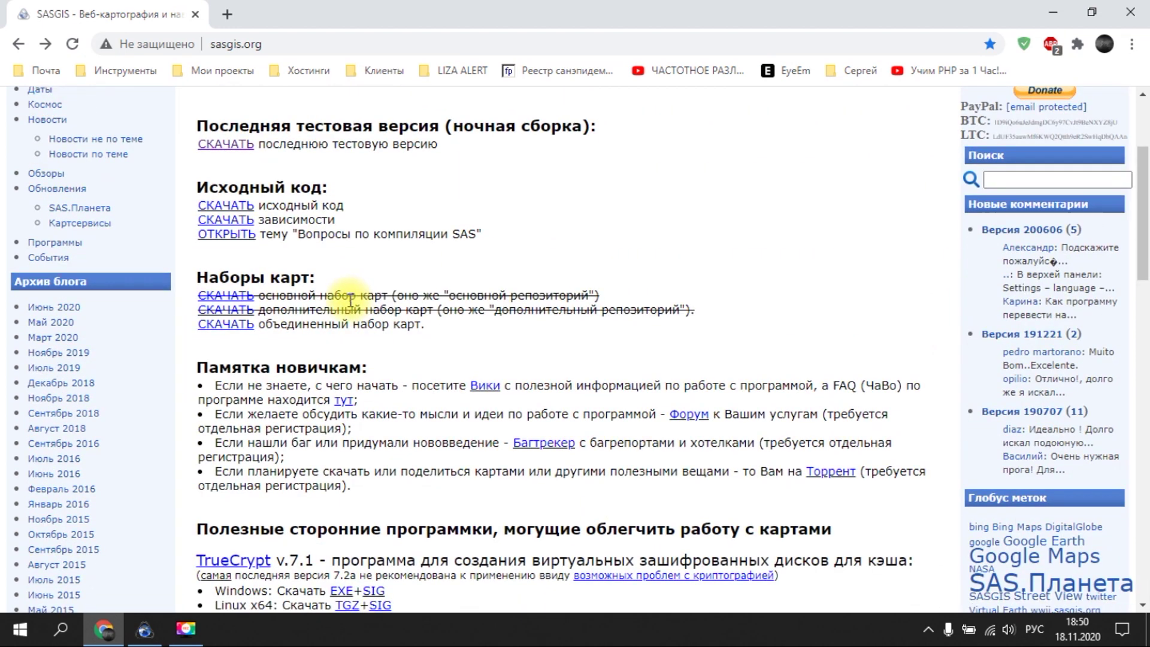
{"action": "scroll", "coordinate": [350, 306], "scroll_direction": "down", "scroll_amount": 3}
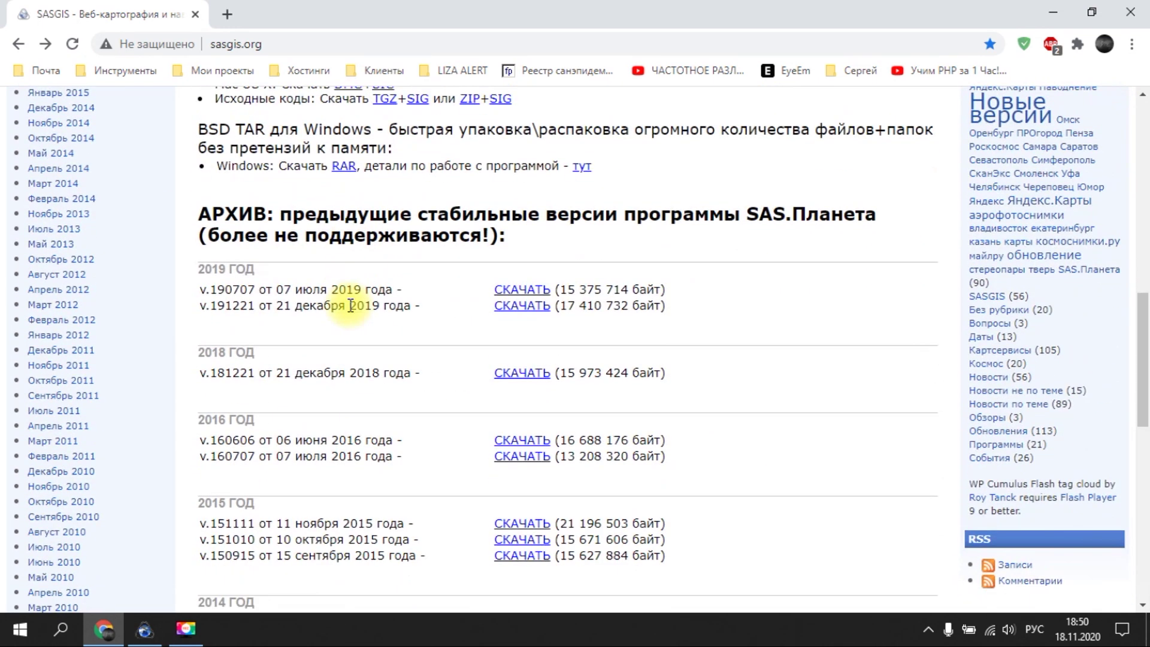
{"action": "double_click", "coordinate": [215, 305]}
{"action": "scroll", "coordinate": [252, 307], "scroll_direction": "up", "scroll_amount": 15}
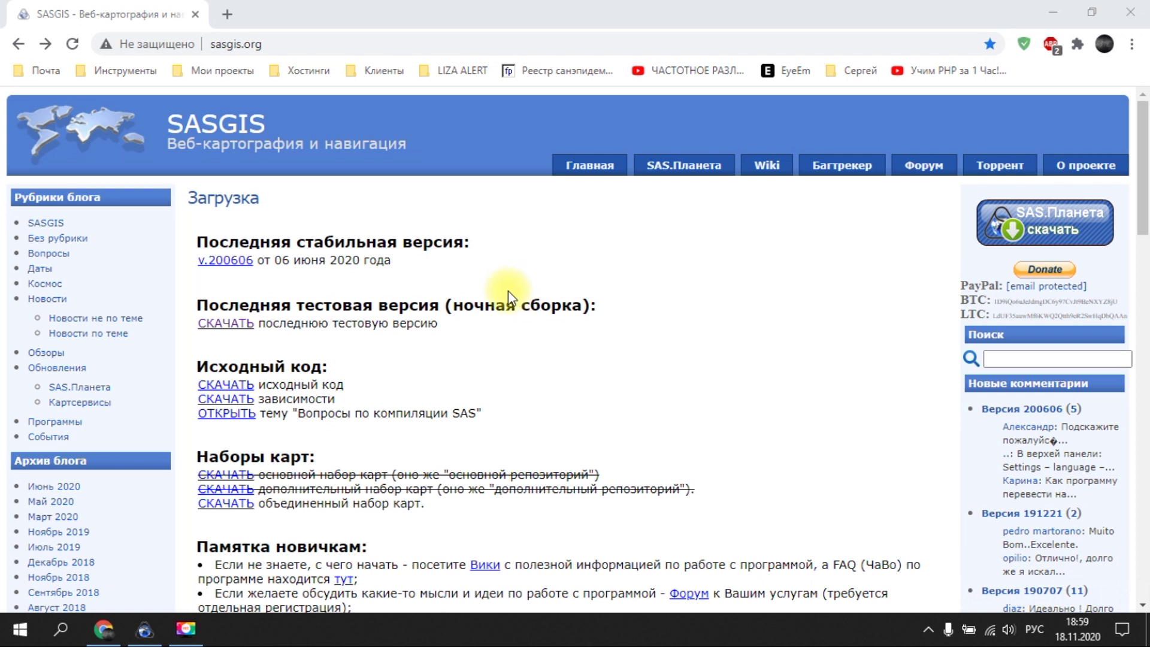
- Download the latest stable version v.200606 as SASPlanet_200606.zip and the combined map set archive
{"action": "left_click", "coordinate": [220, 264]}
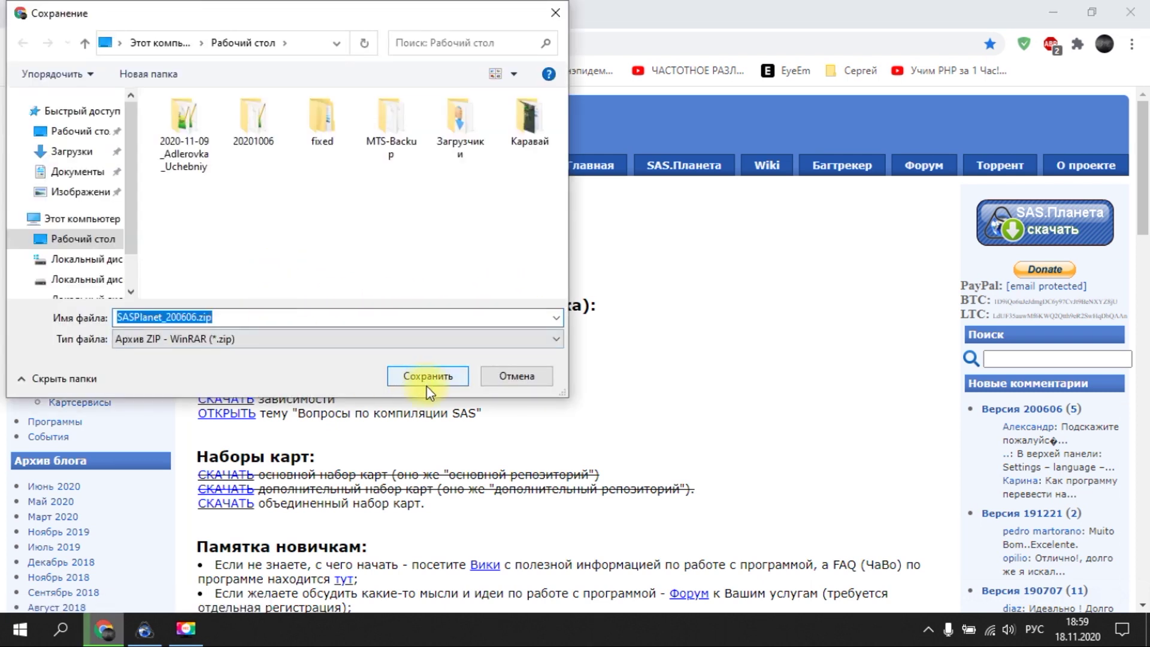
{"action": "left_click", "coordinate": [431, 376]}
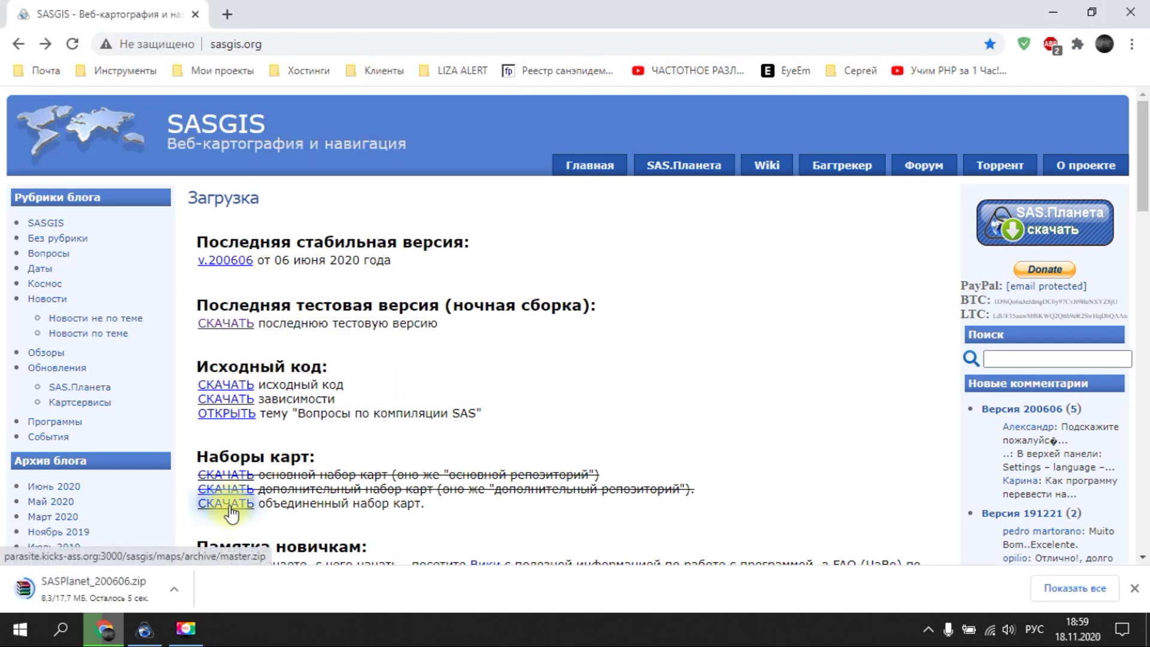
{"action": "left_click", "coordinate": [252, 504]}
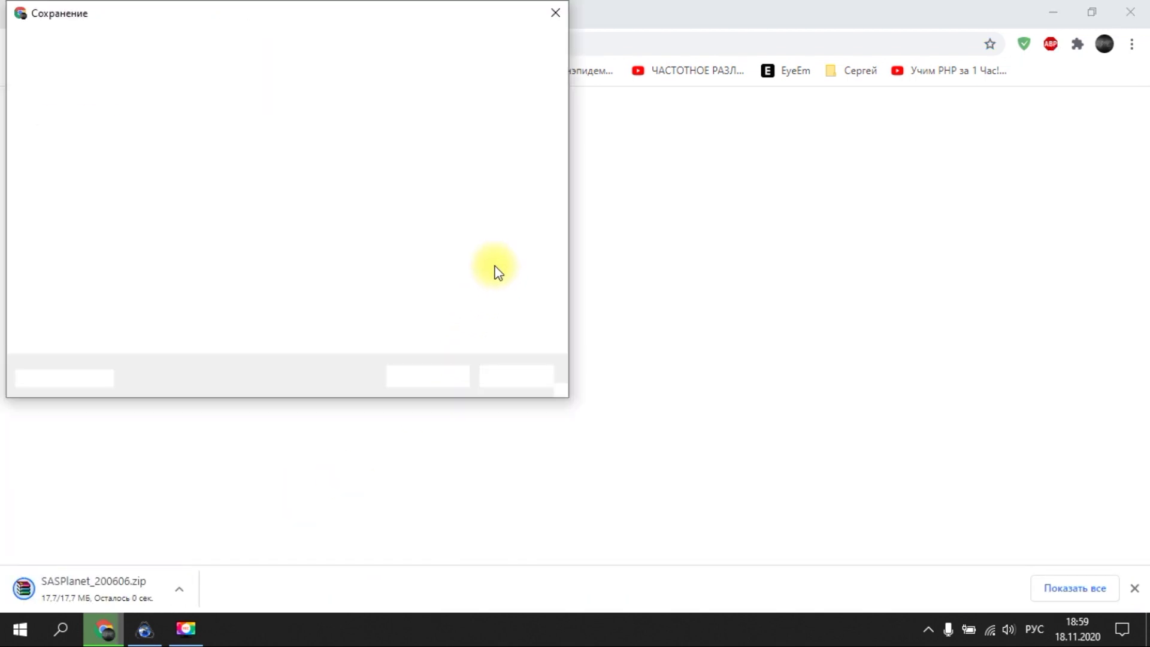
{"action": "left_click", "coordinate": [450, 380]}
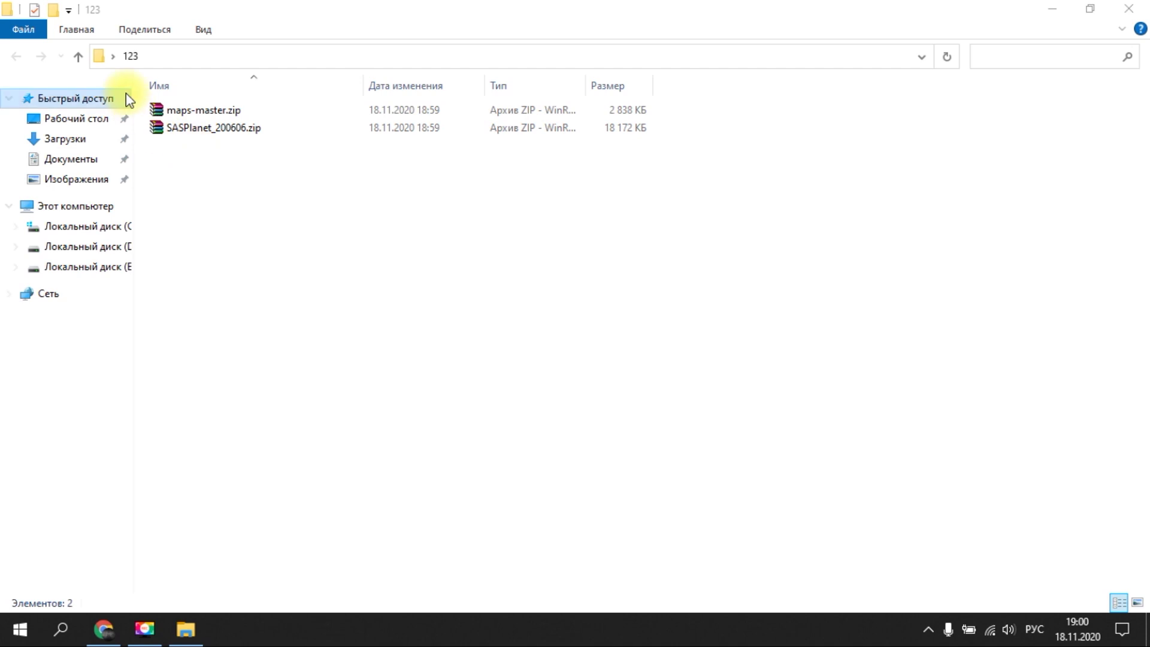
- Extract both maps-master.zip and SASPlanet_200606.zip into the current folder 123
{"action": "left_click_drag", "start_coordinate": [198, 160], "coordinate": [176, 112]}
{"action": "right_click", "coordinate": [181, 117]}
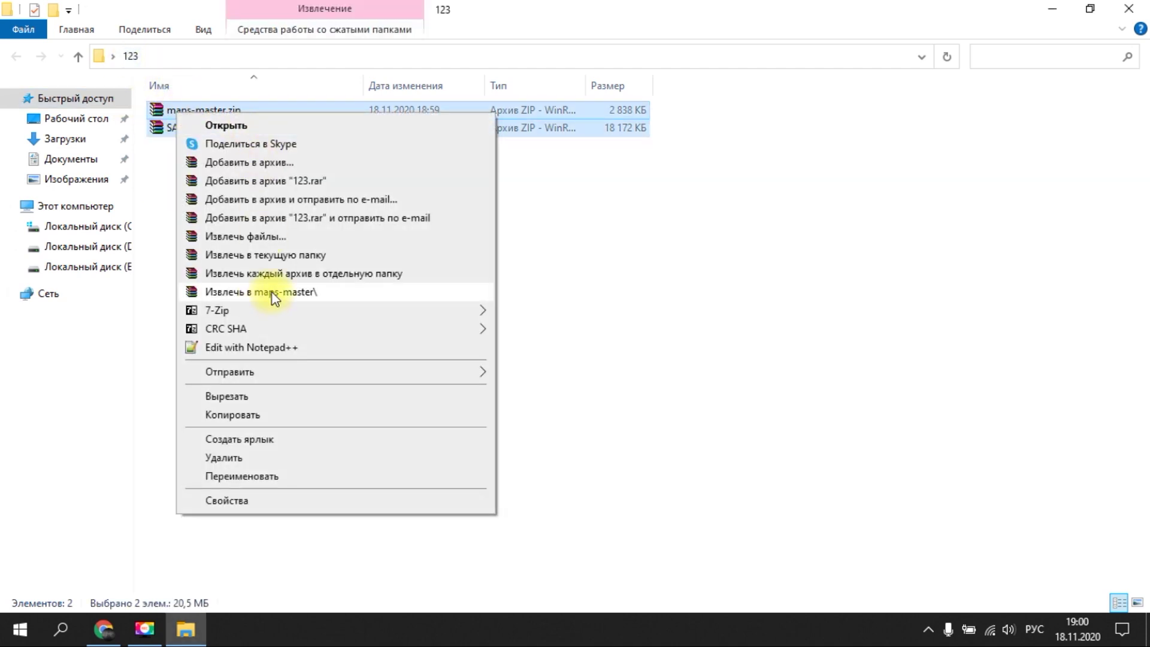
{"action": "left_click", "coordinate": [293, 257]}
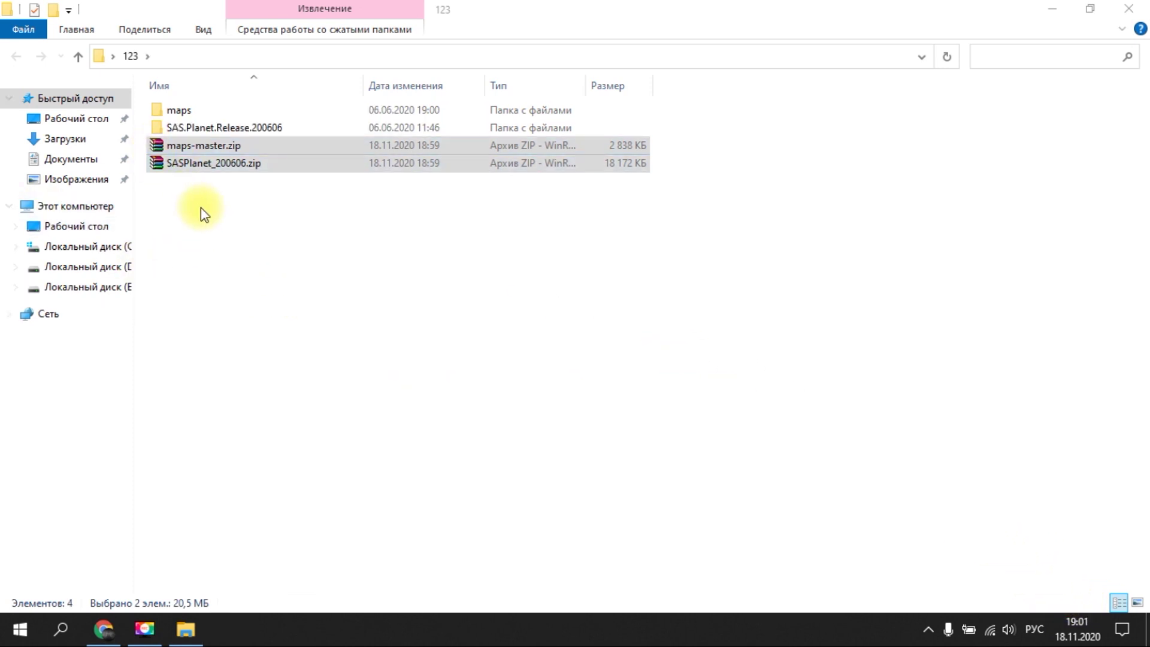
- Move everything from the extracted maps folder into Maps\sas.maps inside the SAS.Planet.Release.200606 folder
{"action": "double_click", "coordinate": [179, 111]}
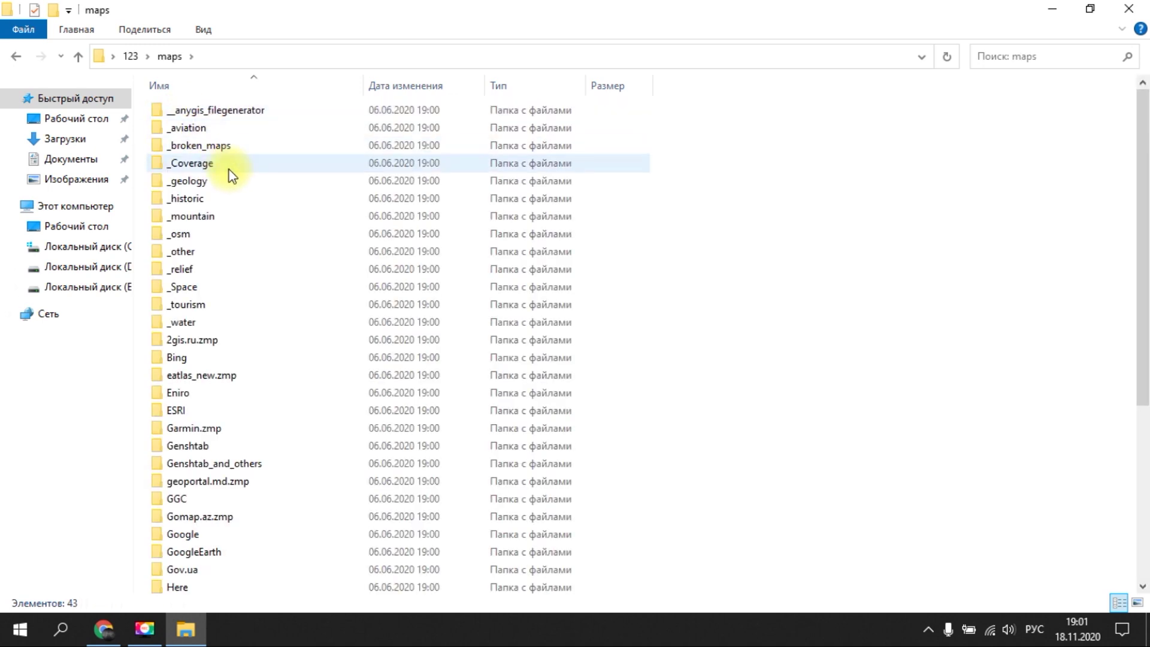
{"action": "key", "text": "ctrl+a"}
{"action": "right_click", "coordinate": [216, 168]}
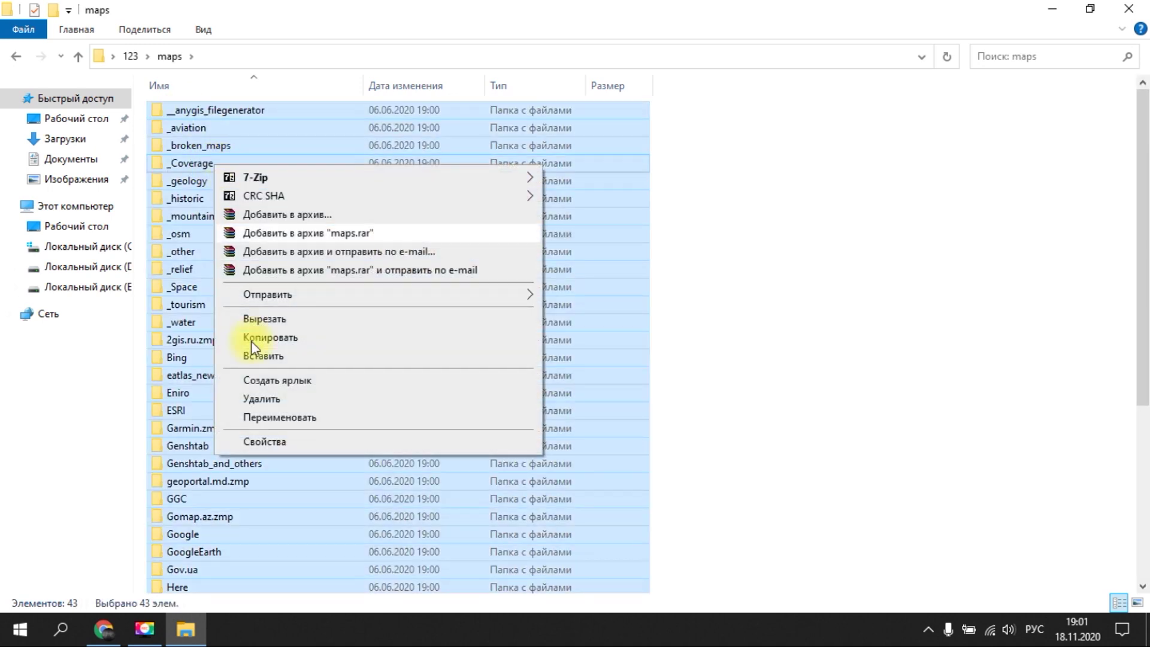
{"action": "left_click", "coordinate": [287, 318]}
{"action": "left_click", "coordinate": [131, 56]}
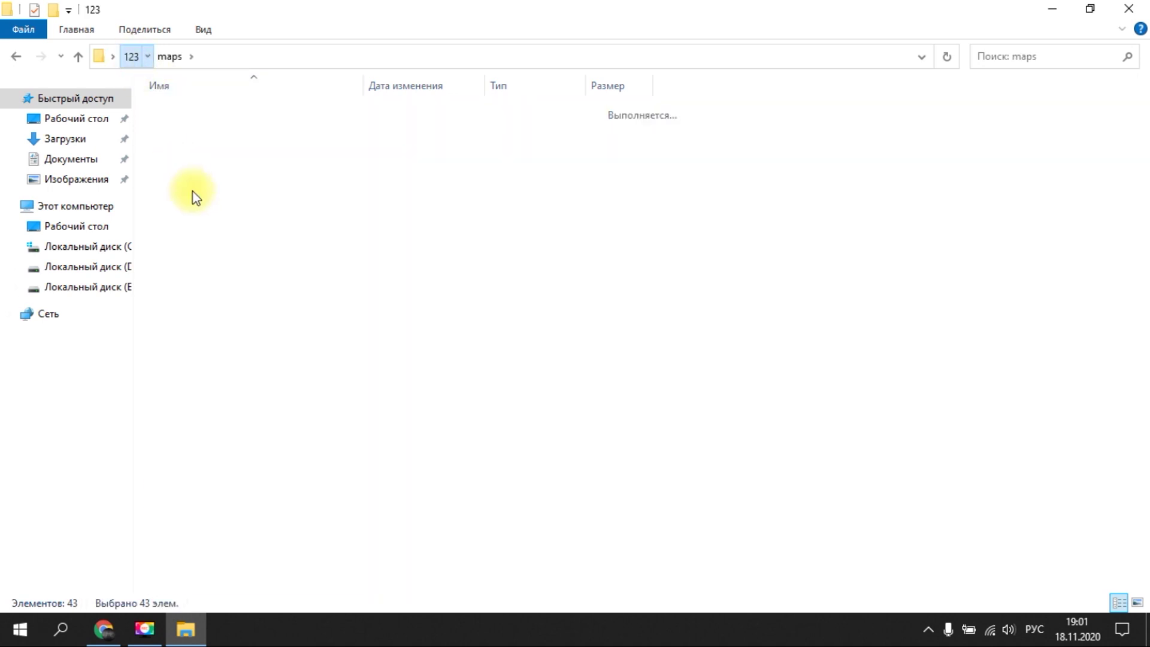
{"action": "double_click", "coordinate": [204, 128]}
{"action": "left_click", "coordinate": [189, 127]}
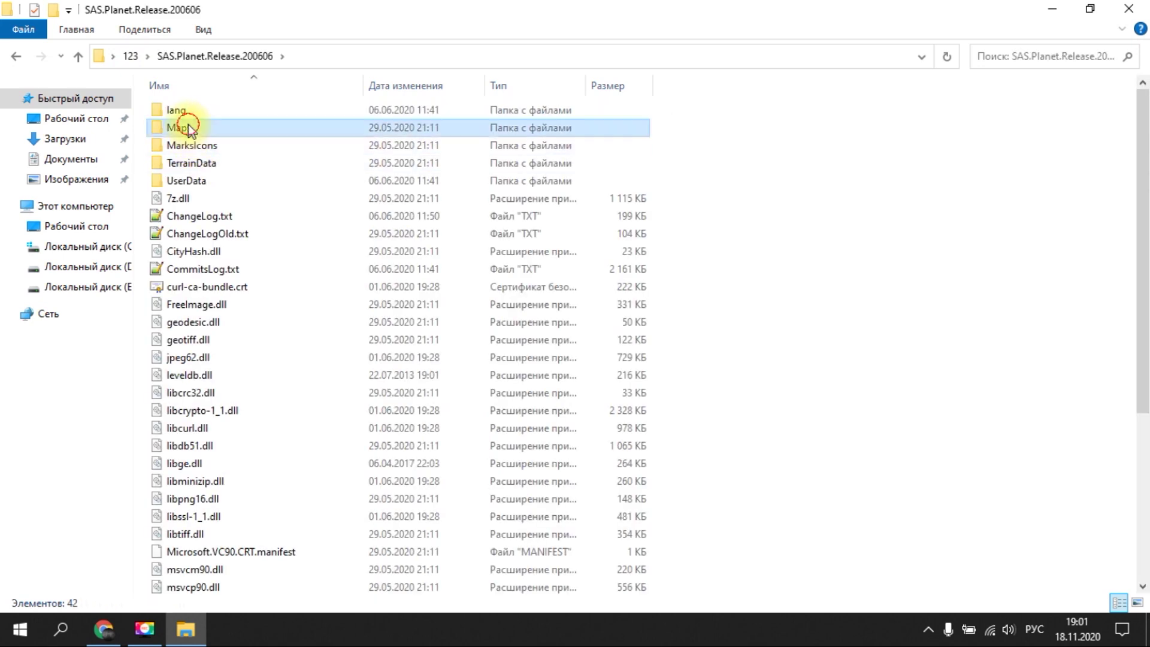
{"action": "double_click", "coordinate": [189, 127]}
{"action": "double_click", "coordinate": [187, 112]}
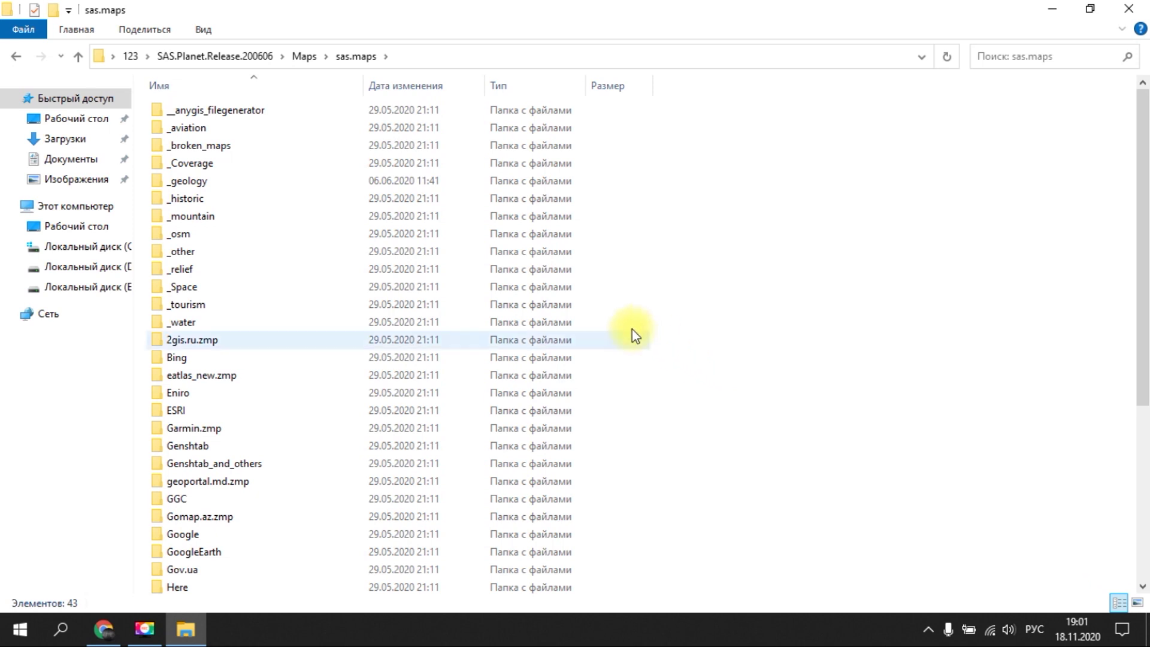
{"action": "key", "text": "ctrl+v"}
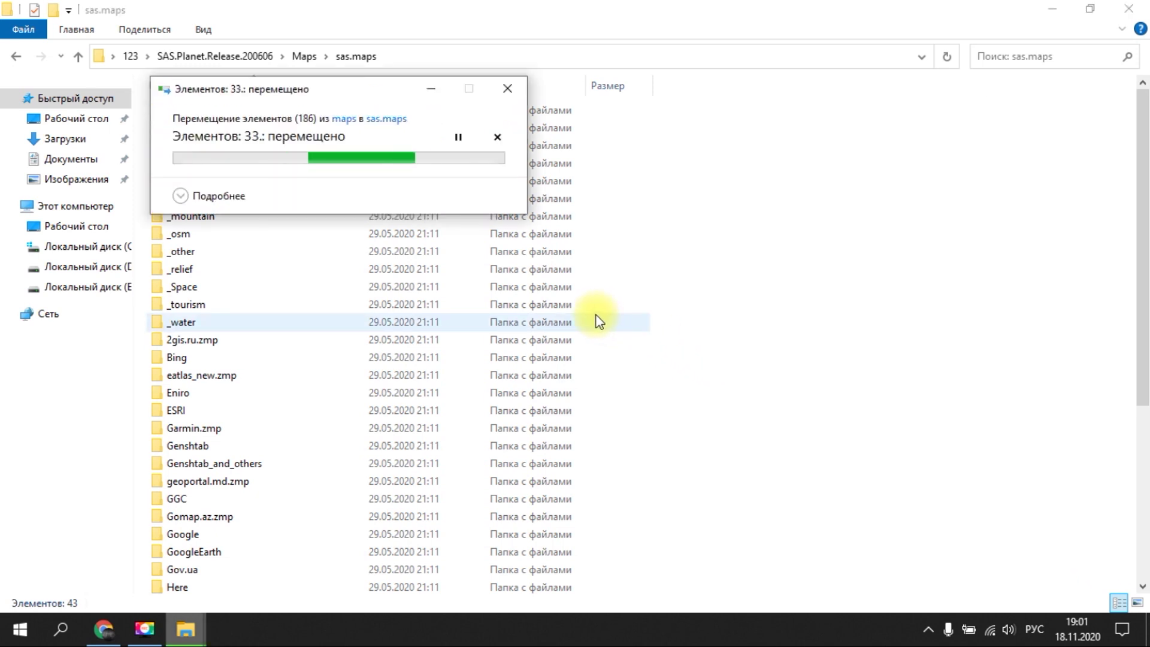
- Display the sas.maps folder contents as a list and move the file transfer progress window clear of the folder names
{"action": "right_click", "coordinate": [683, 162]}
{"action": "mouse_move", "coordinate": [886, 199]}
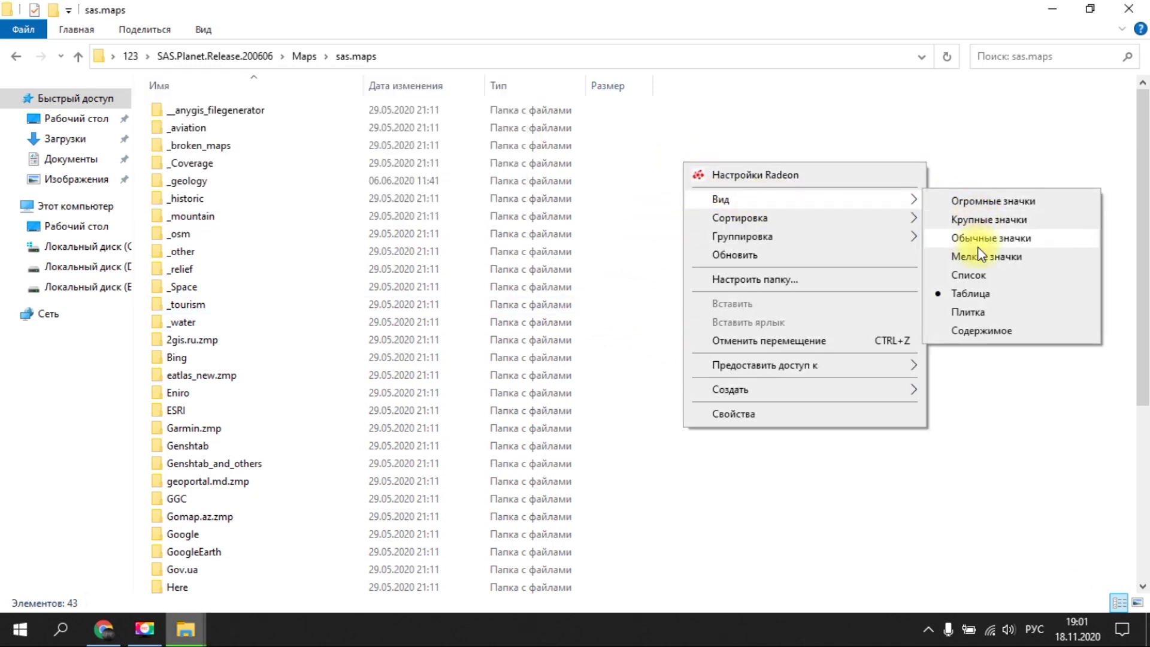
{"action": "left_click", "coordinate": [968, 275]}
{"action": "mouse_move", "coordinate": [191, 634]}
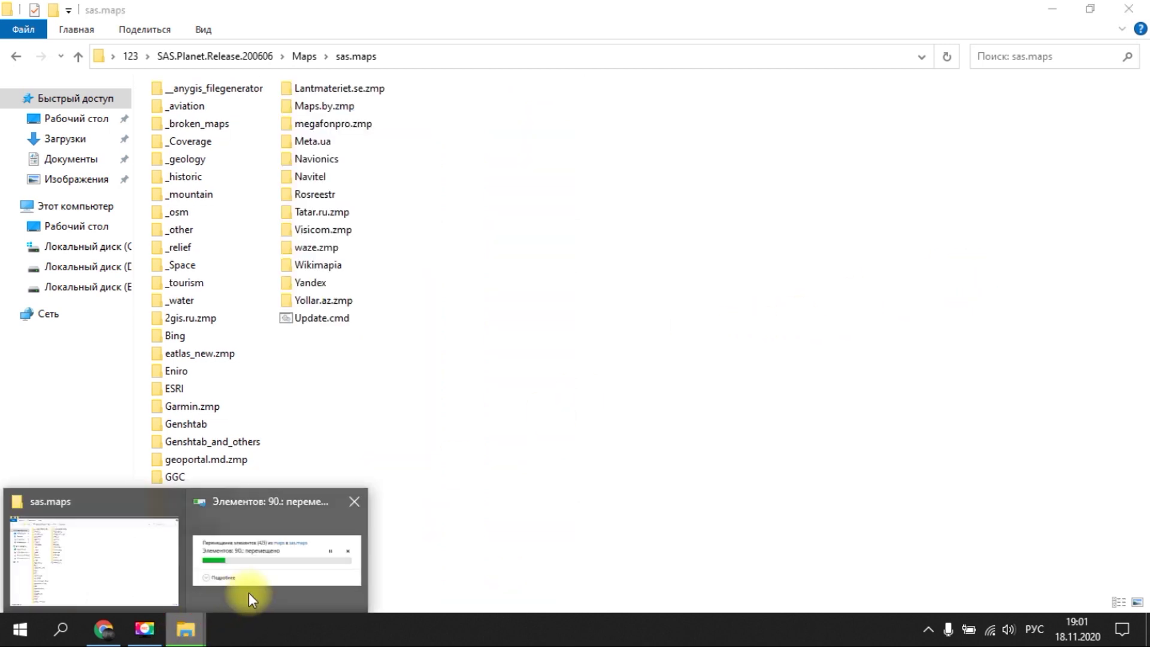
{"action": "left_click", "coordinate": [249, 593]}
{"action": "left_click_drag", "start_coordinate": [330, 91], "coordinate": [719, 102]}
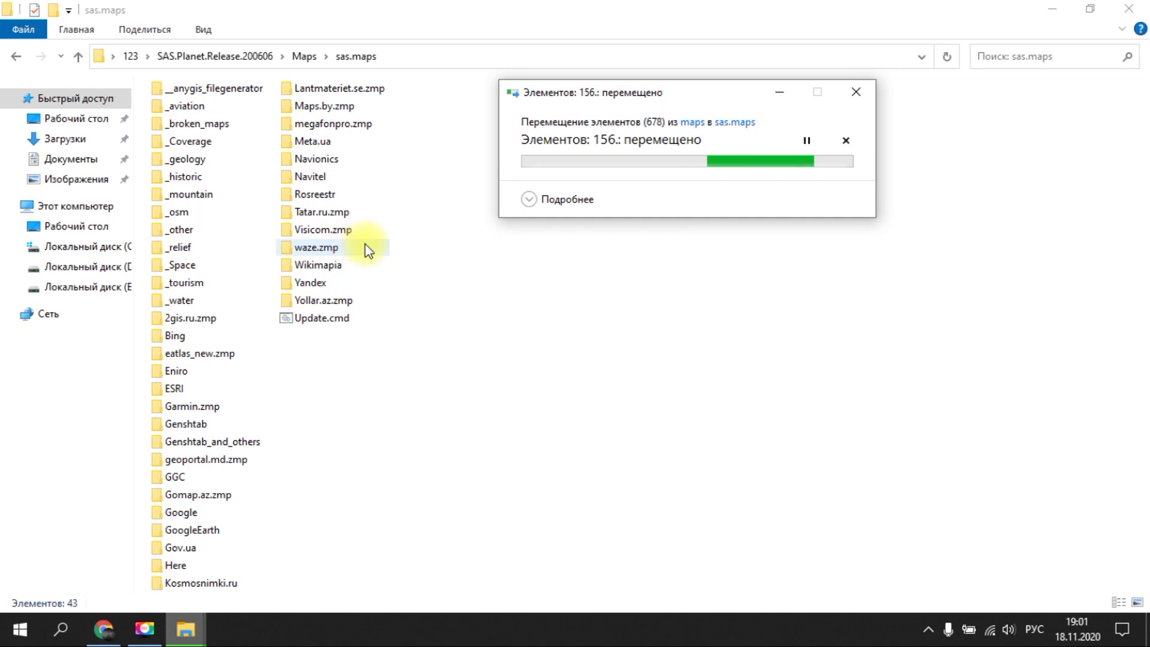
{"action": "left_click", "coordinate": [621, 282]}
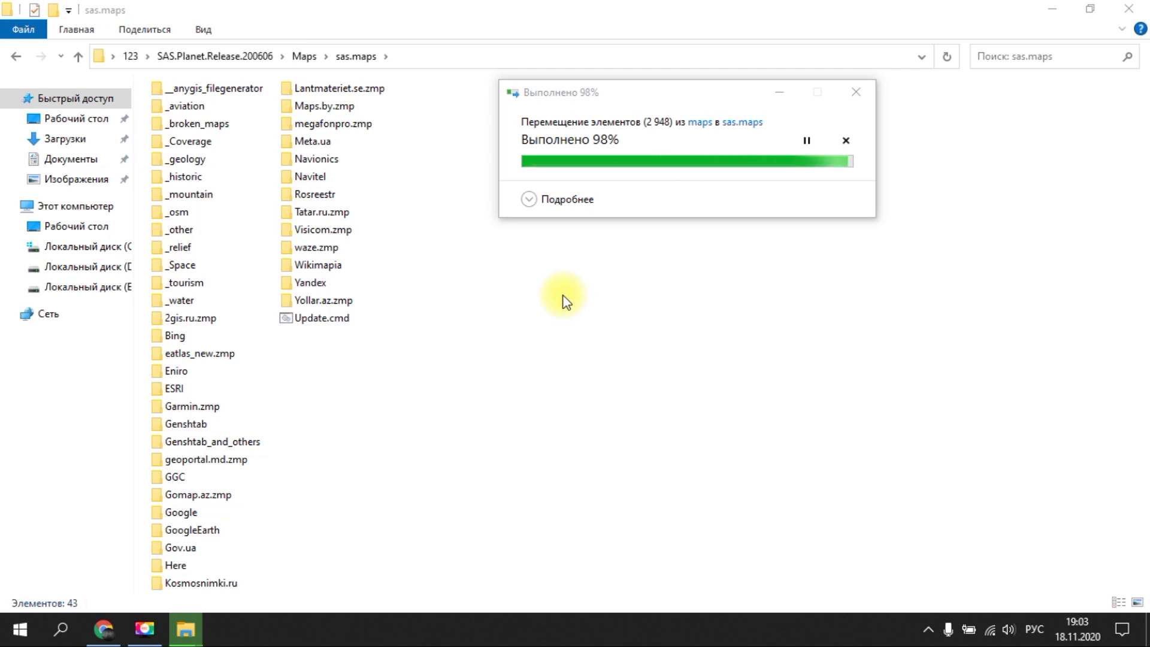
- Return to folder 123 and delete the two downloaded ZIP archives
{"action": "left_click", "coordinate": [210, 56]}
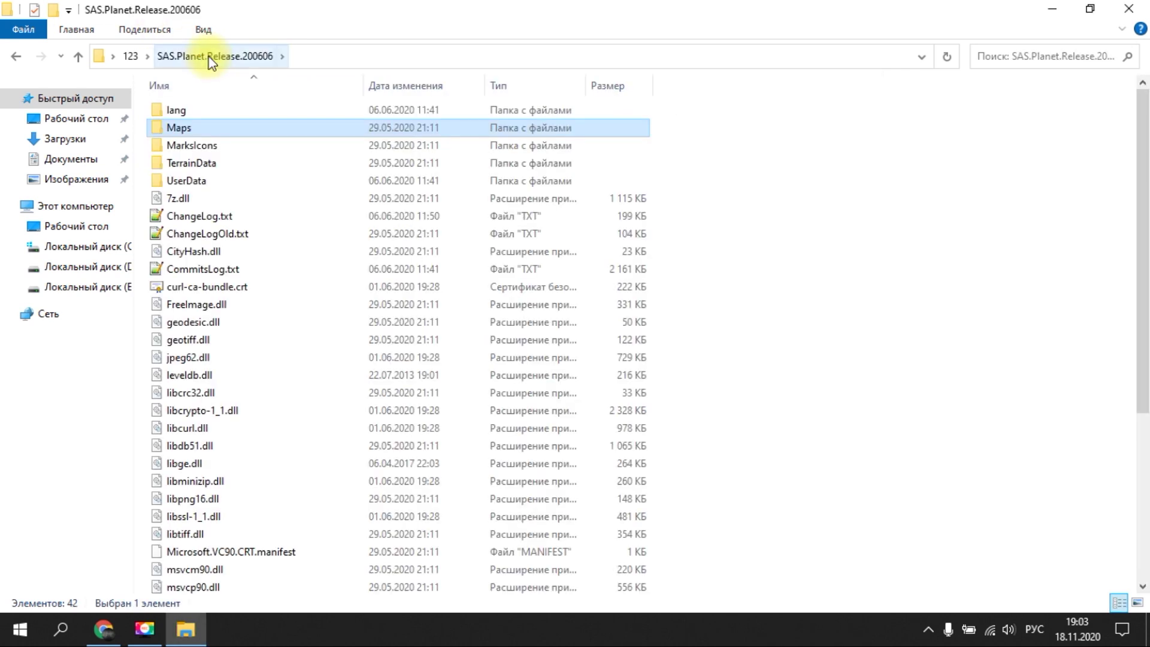
{"action": "left_click", "coordinate": [130, 56]}
{"action": "left_click_drag", "start_coordinate": [220, 198], "coordinate": [185, 148]}
{"action": "key", "text": "Delete"}
- Create a shortcut to SASPlanet.exe in the SAS.Planet.Release.200606 folder
{"action": "left_click", "coordinate": [185, 132]}
{"action": "double_click", "coordinate": [235, 132]}
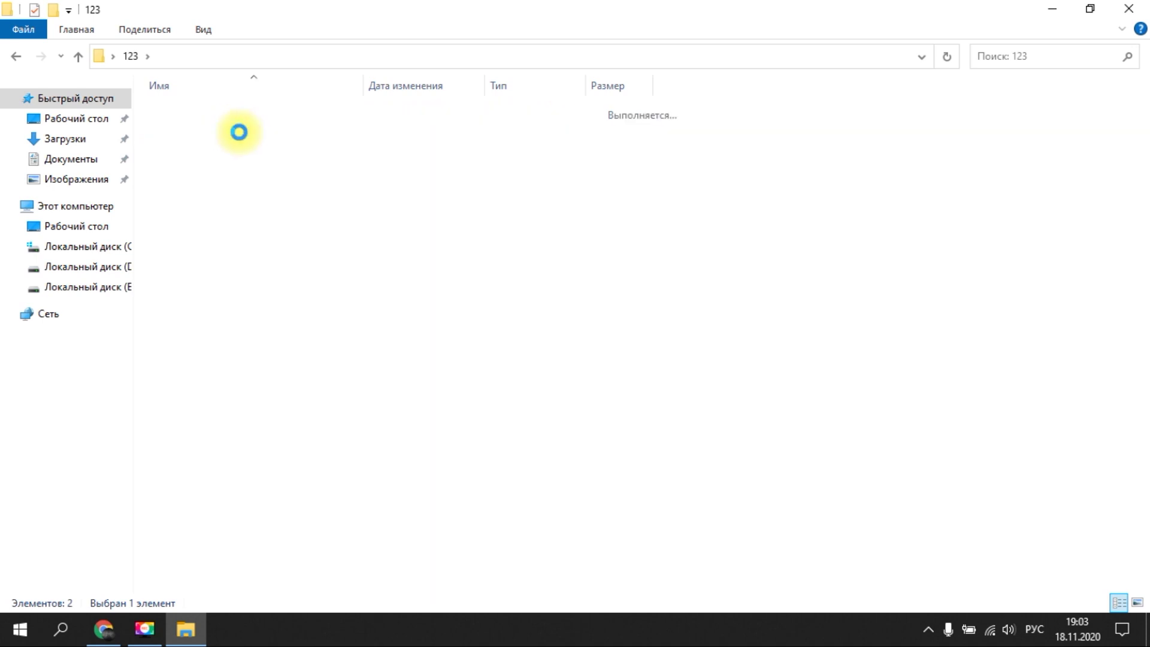
{"action": "scroll", "coordinate": [273, 350], "scroll_direction": "down", "scroll_amount": 5}
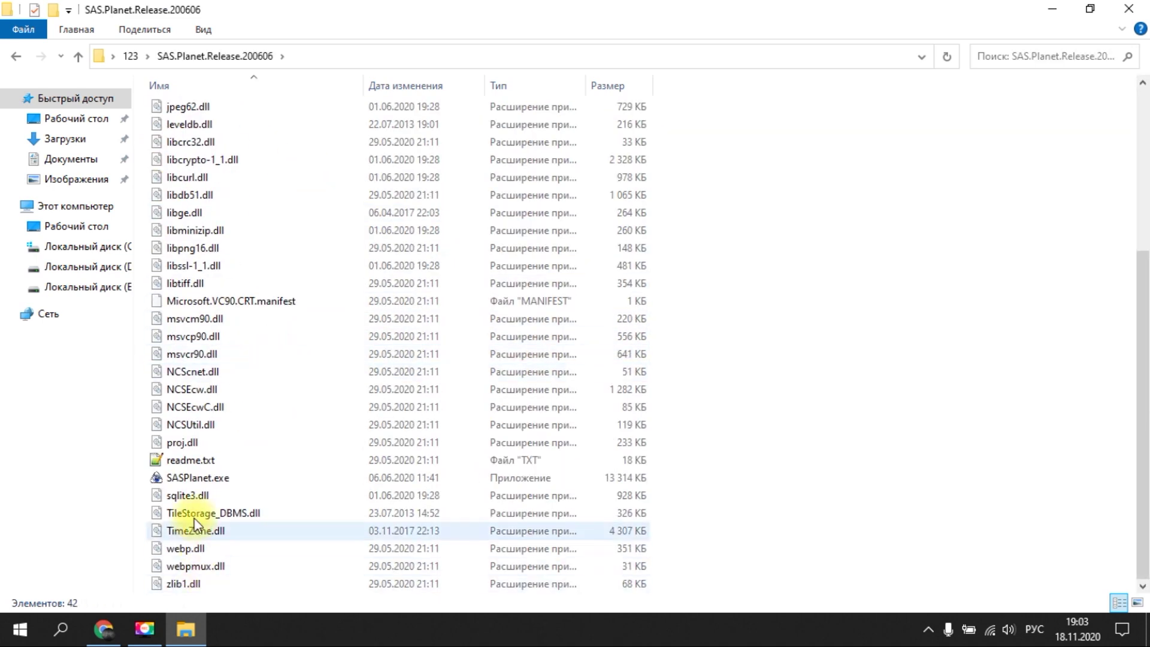
{"action": "left_click", "coordinate": [185, 478]}
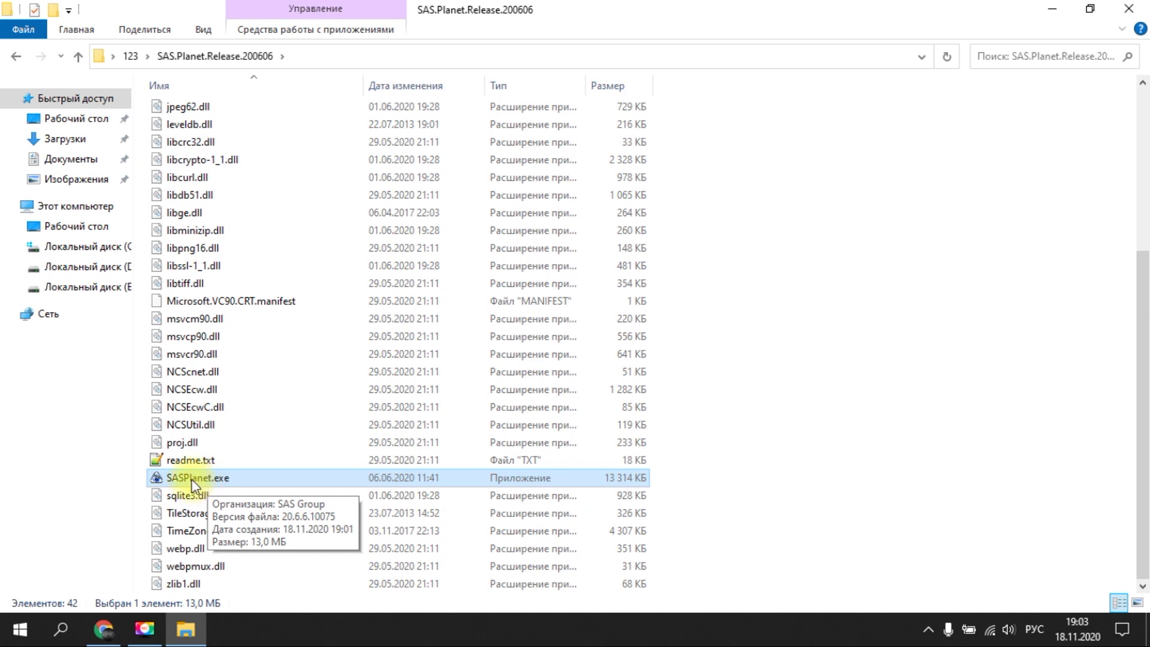
{"action": "right_click", "coordinate": [192, 481]}
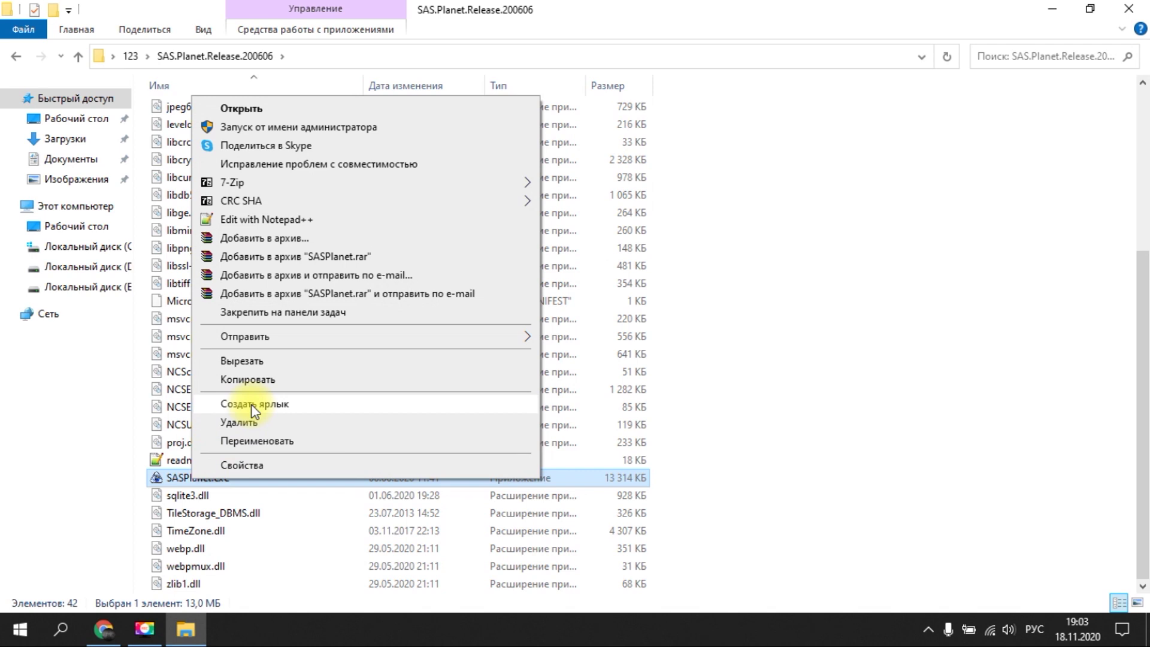
{"action": "left_click", "coordinate": [251, 404]}
- Copy the SASPlanet.exe shortcut into the parent folder 123
{"action": "right_click", "coordinate": [196, 495]}
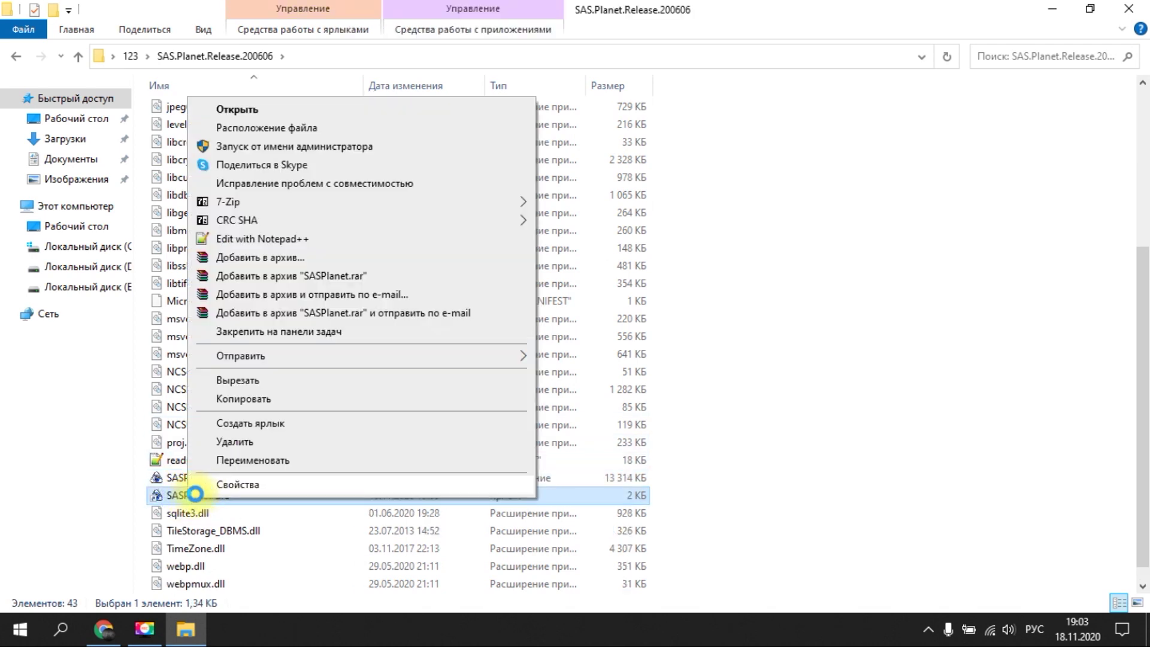
{"action": "left_click", "coordinate": [244, 399]}
{"action": "left_click", "coordinate": [130, 56]}
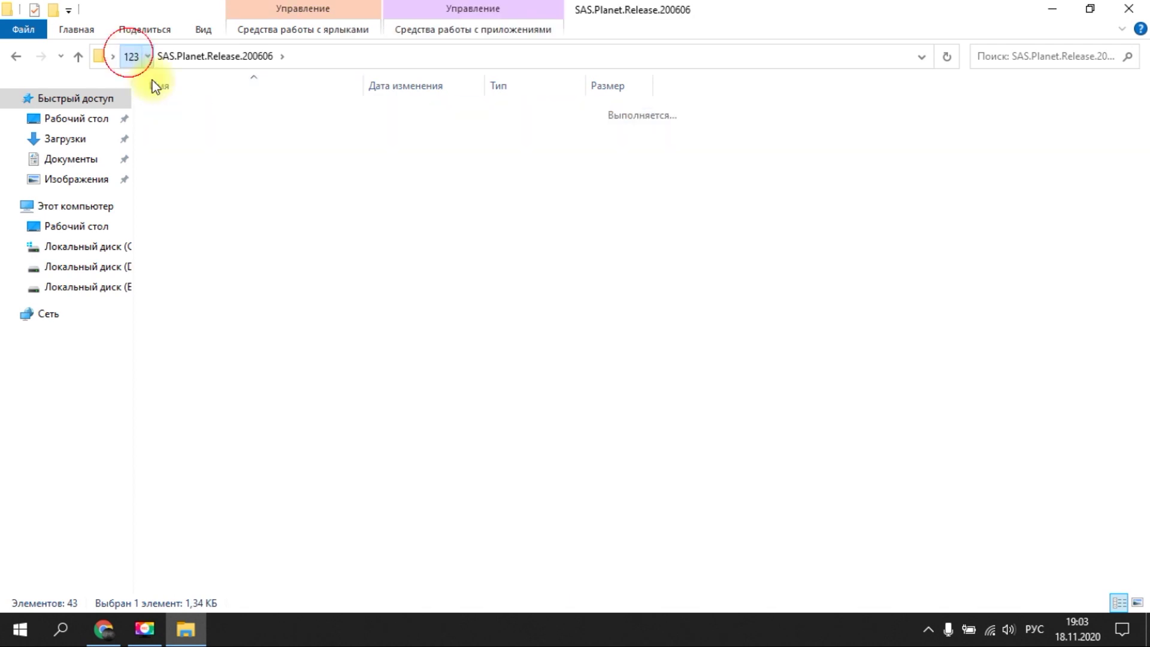
{"action": "right_click", "coordinate": [319, 258]}
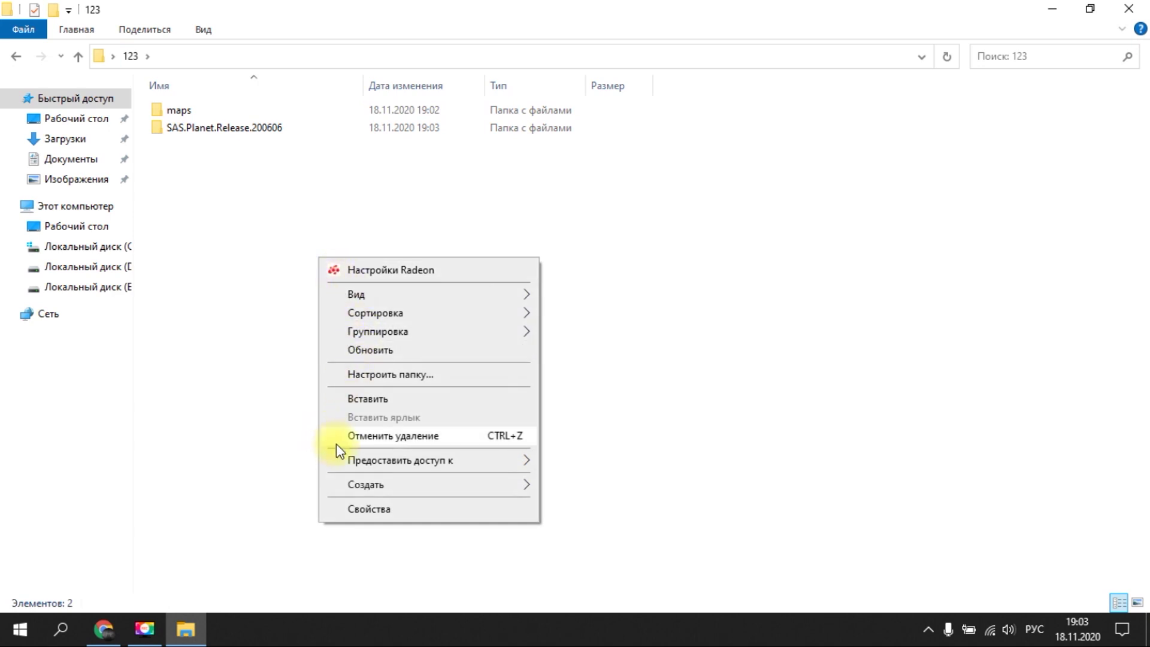
{"action": "left_click", "coordinate": [327, 399]}
{"action": "left_click", "coordinate": [275, 221]}
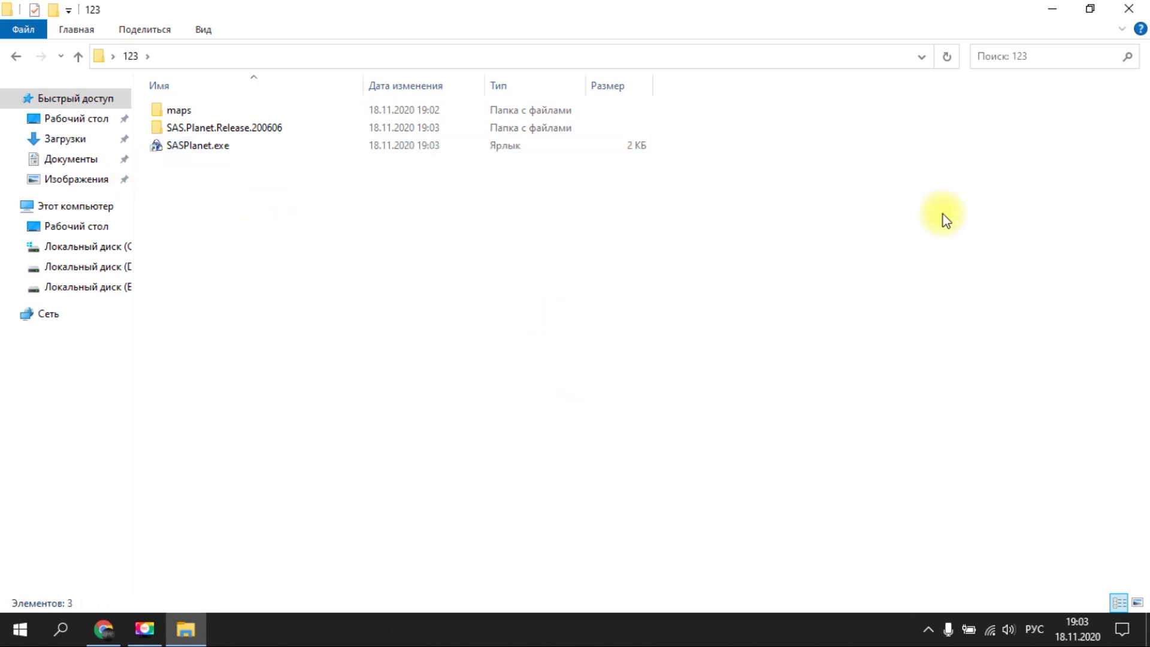
- Launch SAS.Planet from its shortcut and set the interface language to Russian in the view options
{"action": "double_click", "coordinate": [197, 149]}
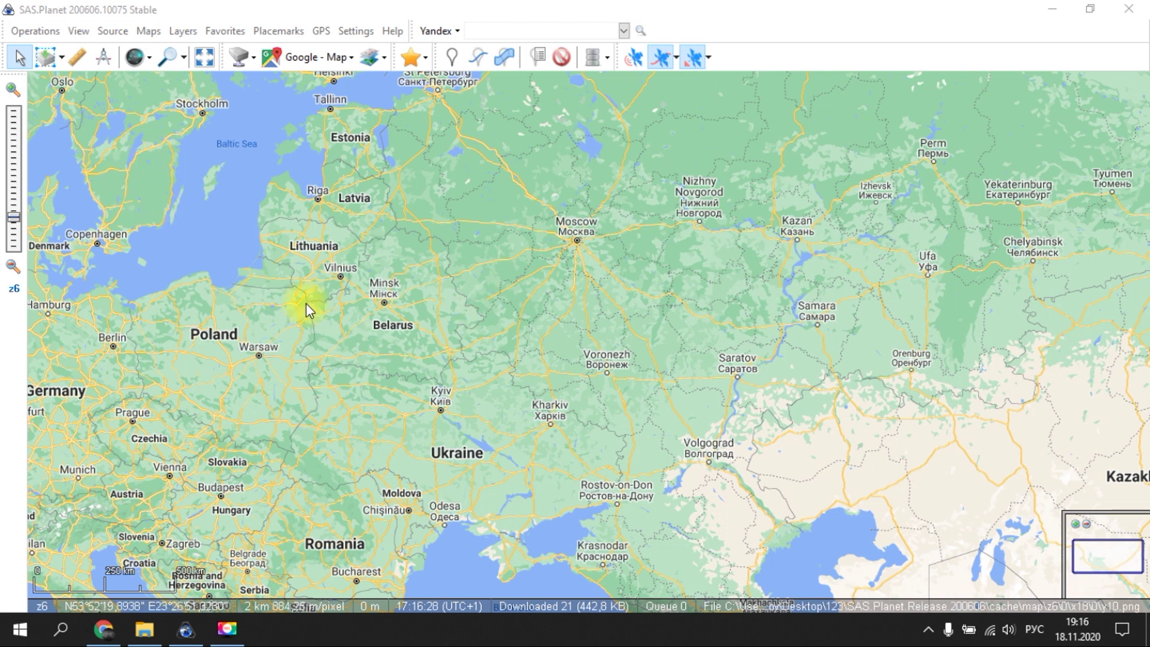
{"action": "left_click", "coordinate": [354, 31]}
{"action": "left_click", "coordinate": [378, 77]}
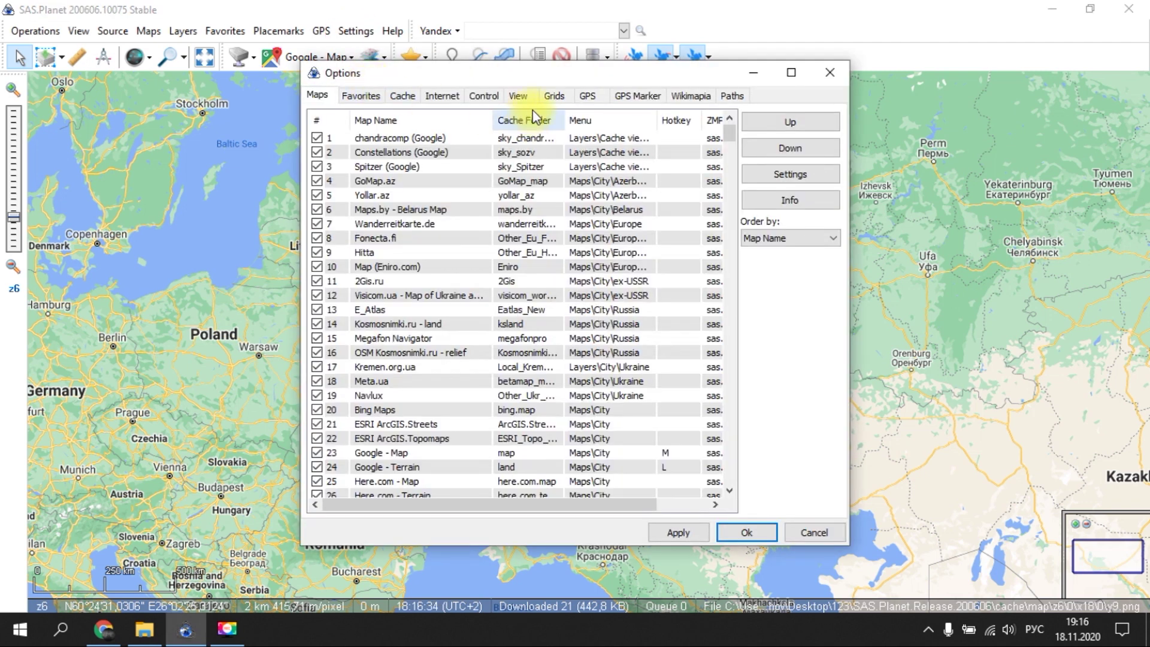
{"action": "left_click", "coordinate": [519, 97]}
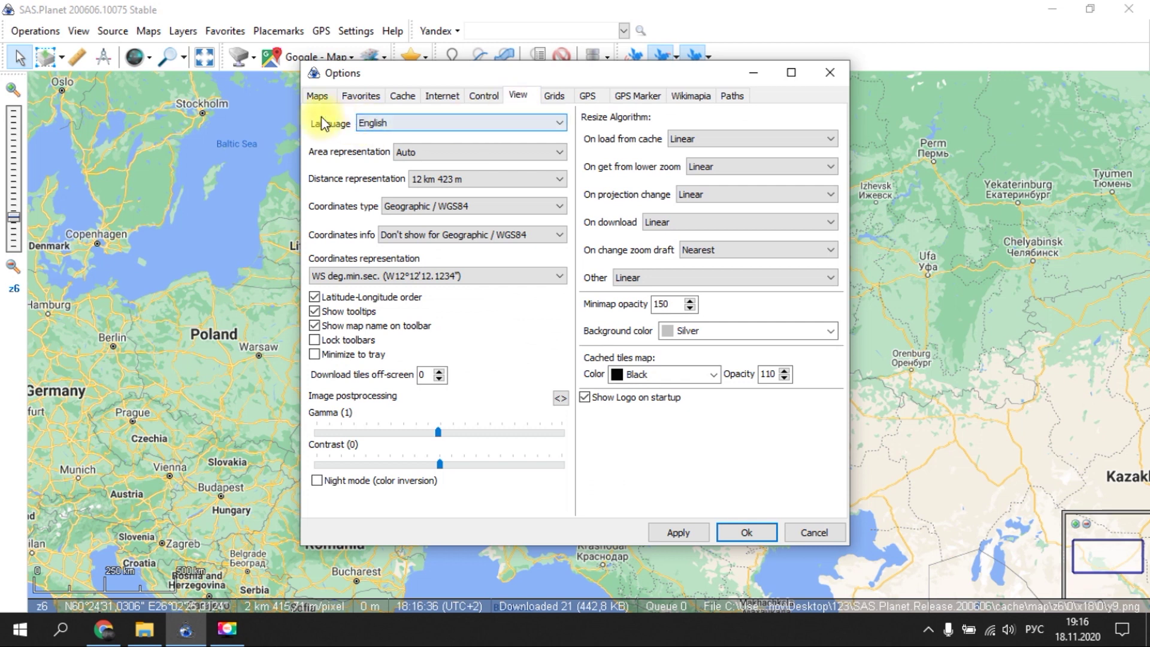
{"action": "left_click", "coordinate": [371, 124]}
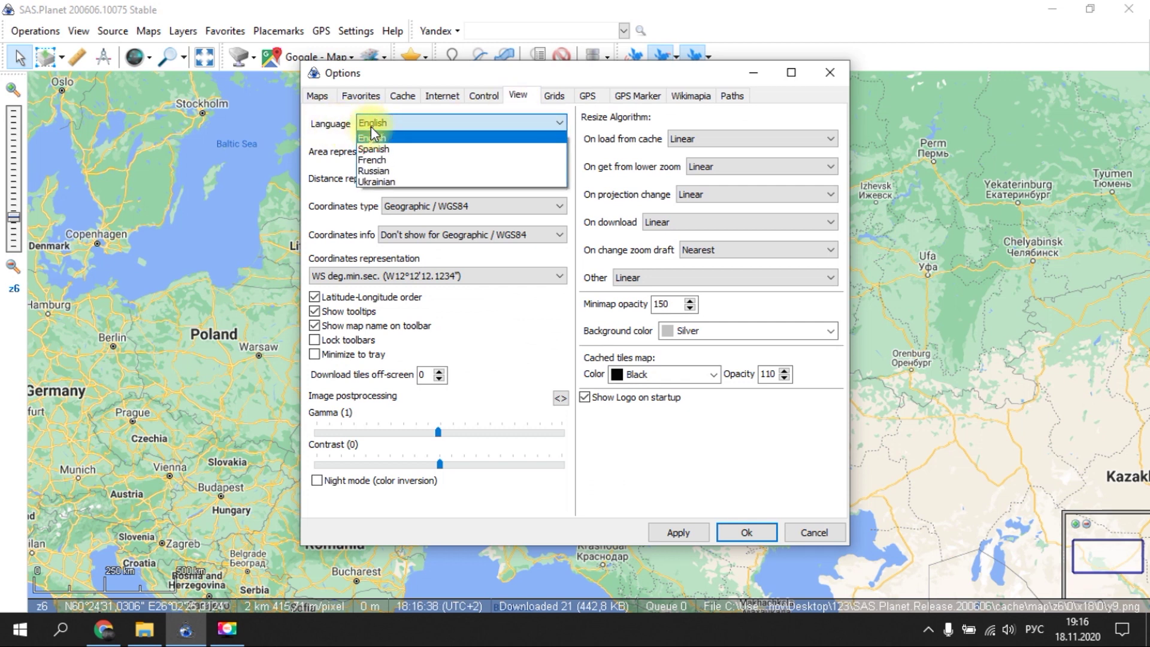
{"action": "left_click", "coordinate": [379, 172]}
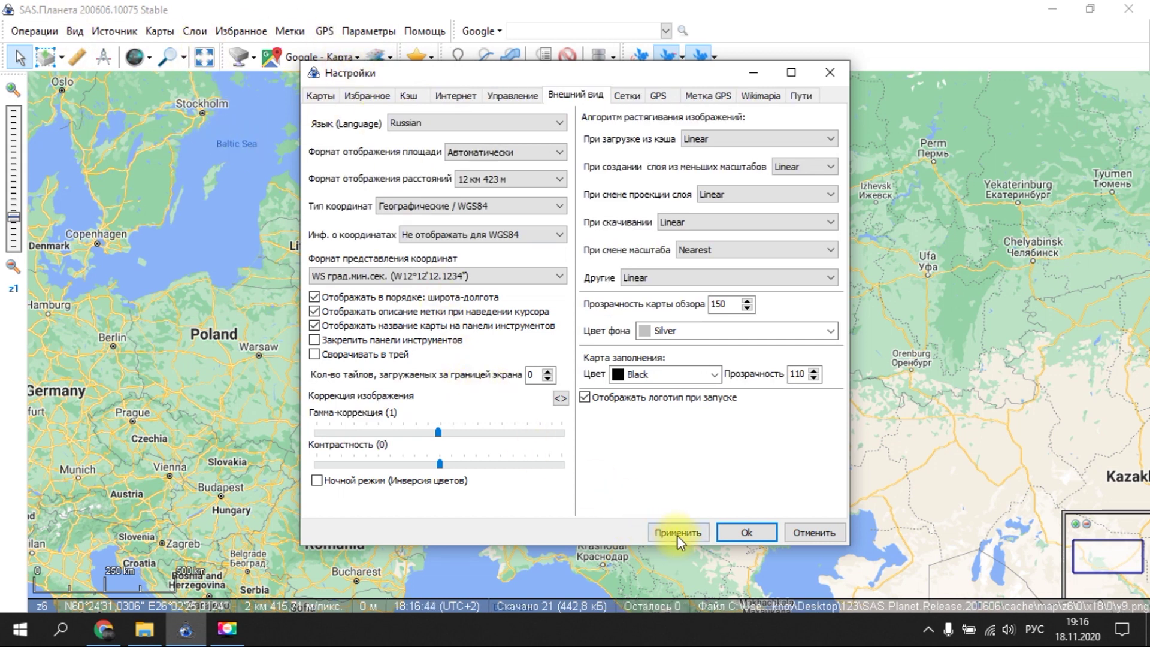
- Confirm the settings and bring the Moscow region into view on the map at zoom z9
{"action": "left_click", "coordinate": [742, 533]}
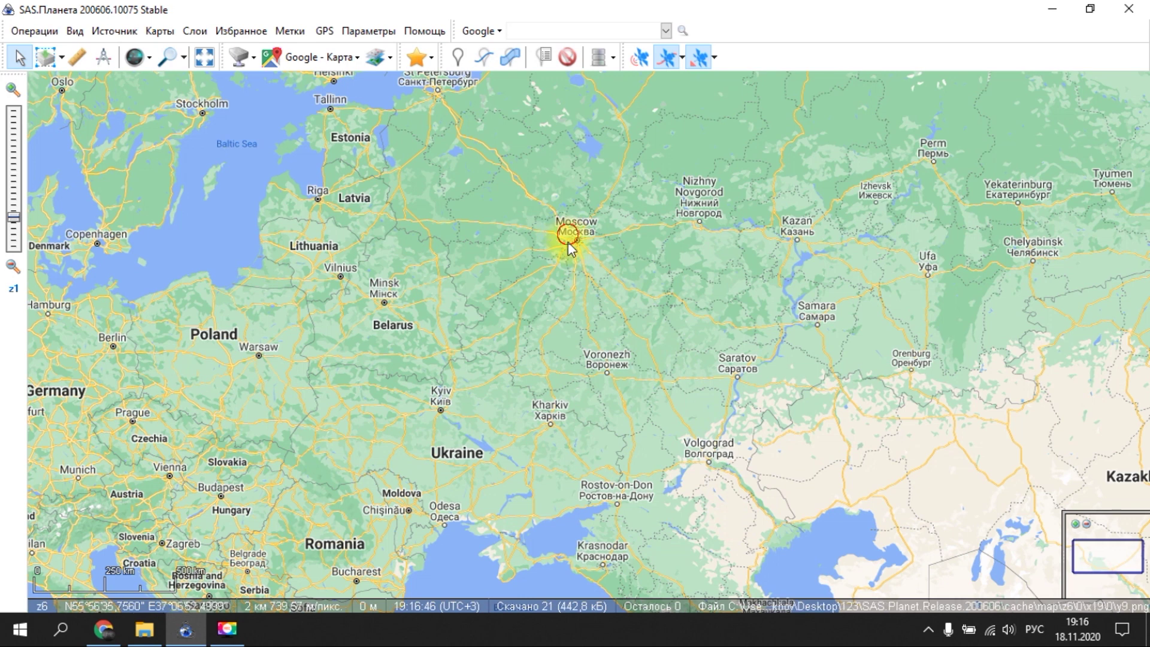
{"action": "scroll", "coordinate": [569, 243], "scroll_direction": "up", "scroll_amount": 1}
{"action": "left_click_drag", "start_coordinate": [555, 375], "coordinate": [508, 284]}
{"action": "scroll", "coordinate": [533, 301], "scroll_direction": "up", "scroll_amount": 2}
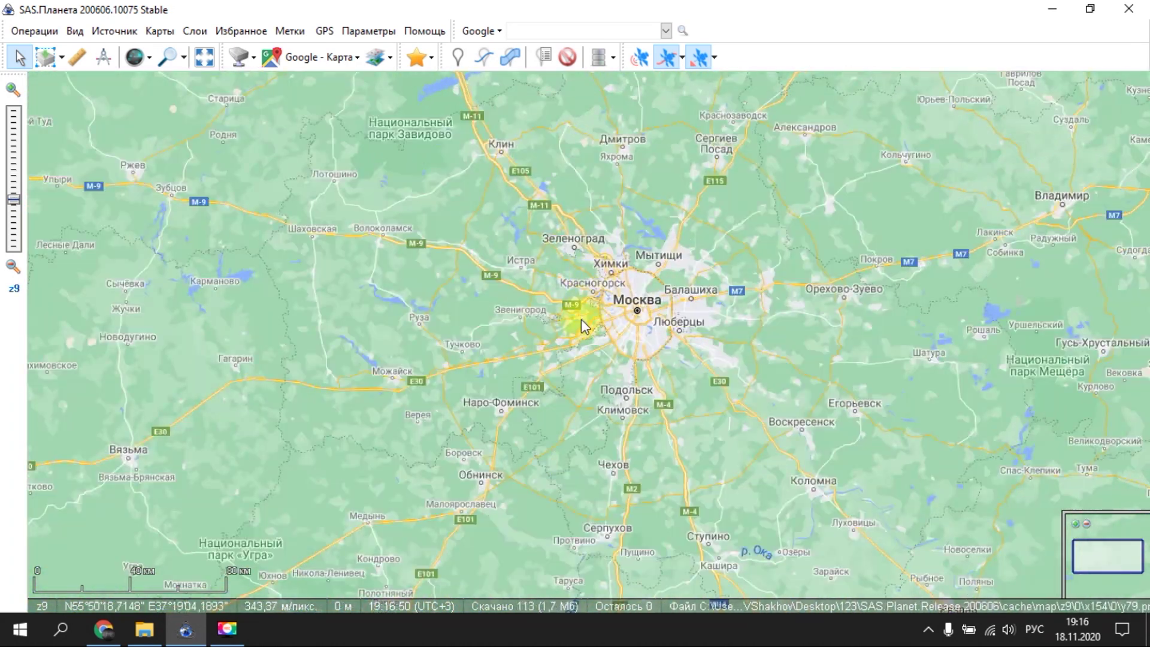
{"action": "left_click_drag", "start_coordinate": [581, 313], "coordinate": [560, 282]}
{"action": "left_click_drag", "start_coordinate": [475, 352], "coordinate": [517, 399]}
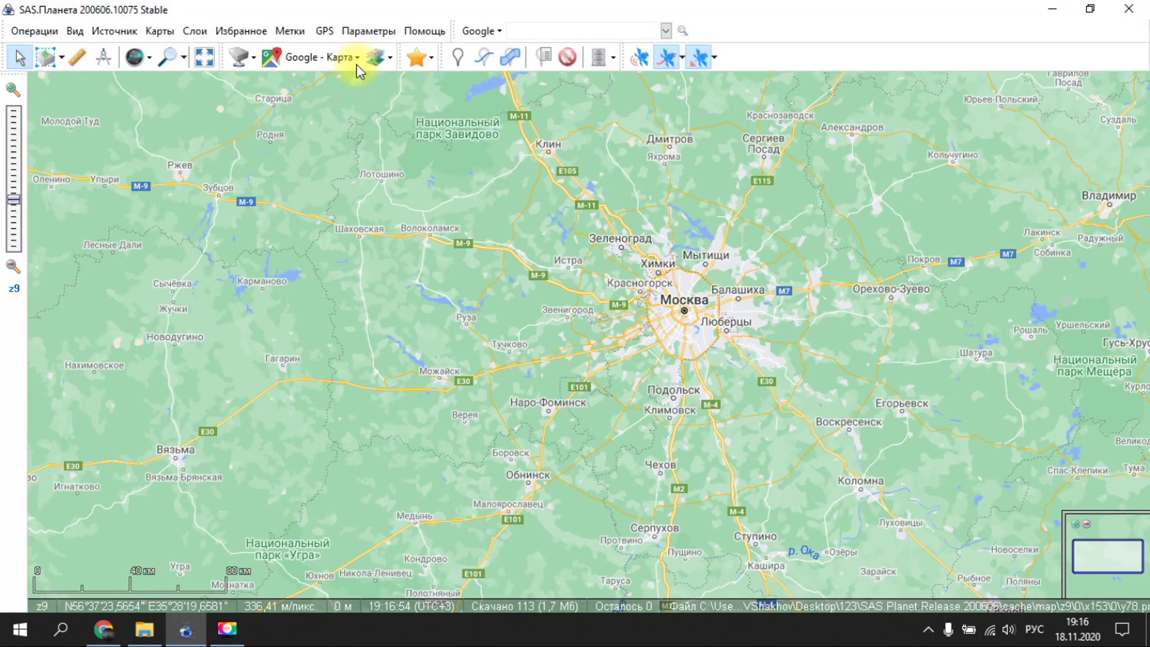
- Open the program settings at the list of installed maps and maximize the settings window
{"action": "left_click", "coordinate": [359, 32]}
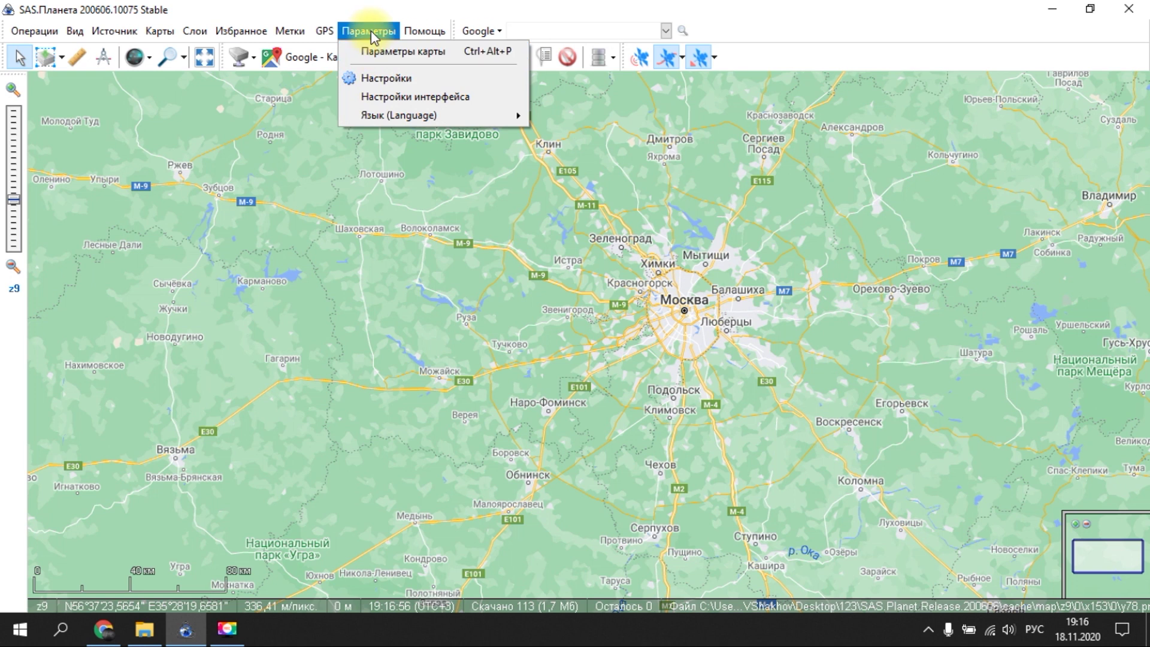
{"action": "left_click", "coordinate": [375, 77]}
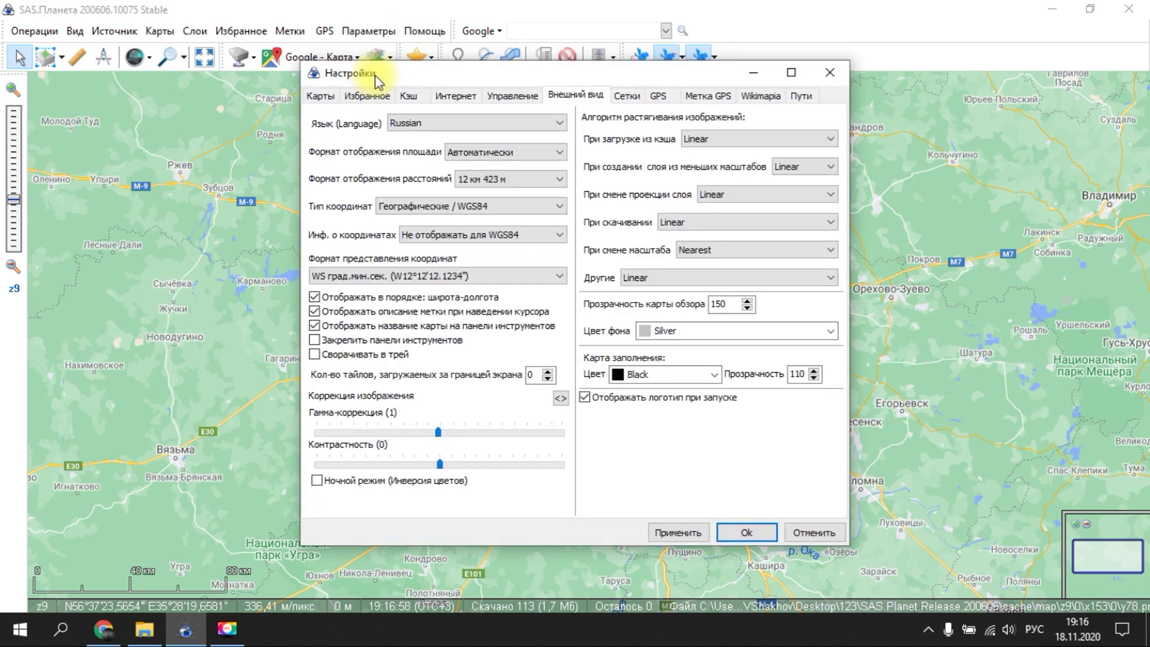
{"action": "left_click", "coordinate": [322, 96]}
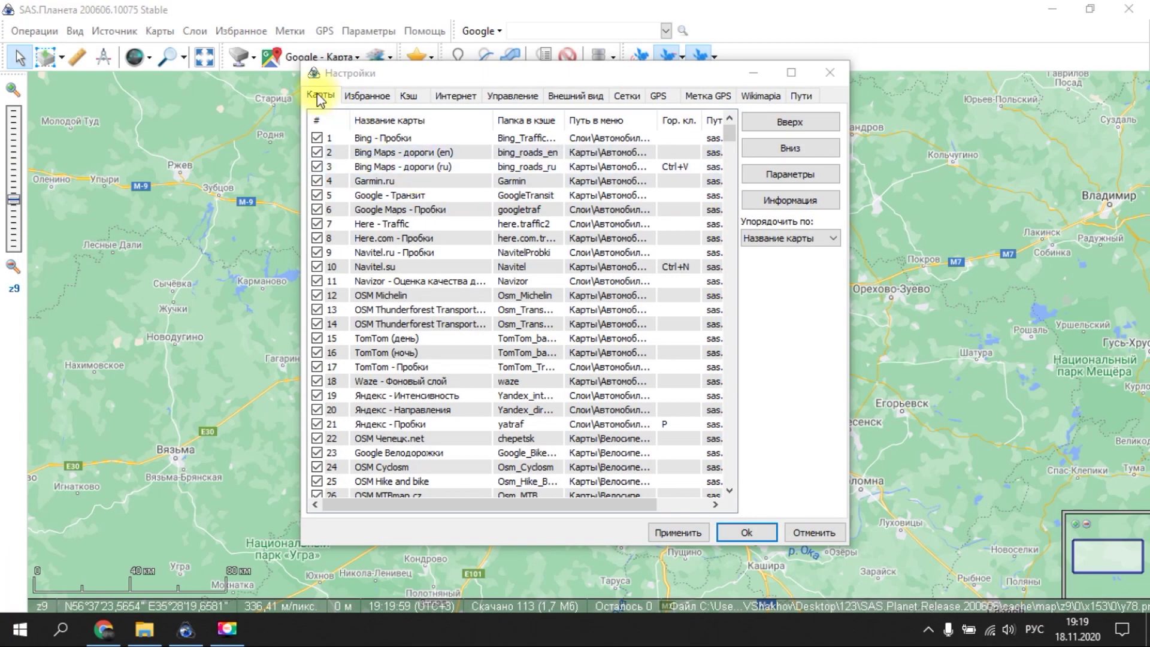
{"action": "left_click_drag", "start_coordinate": [353, 77], "coordinate": [335, 103]}
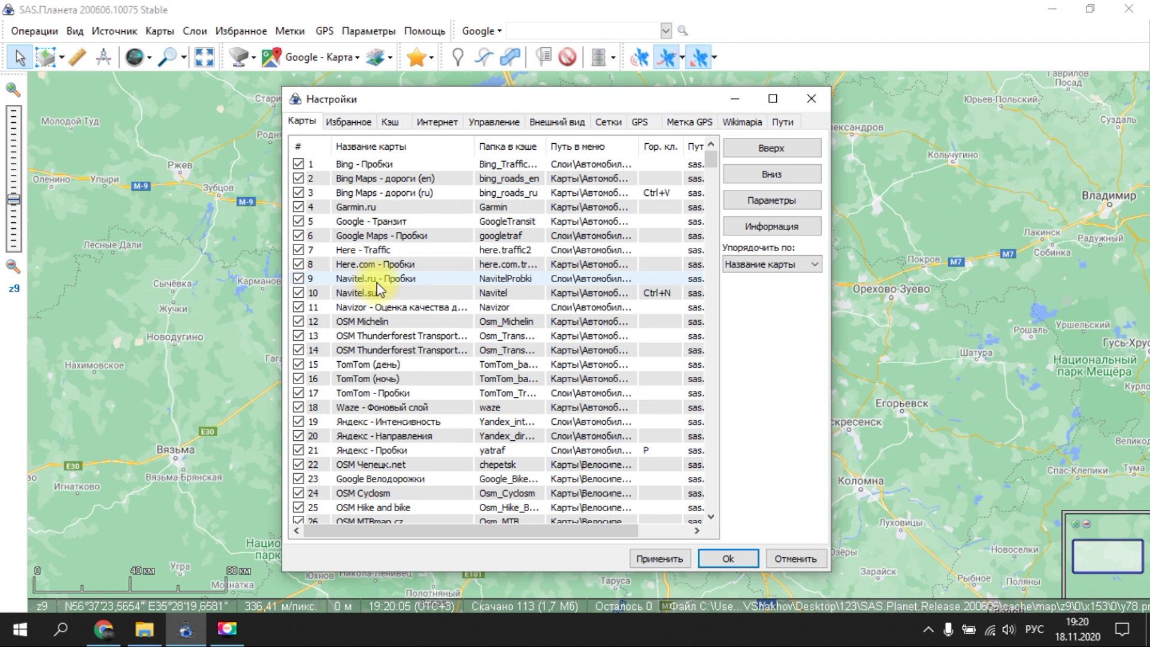
{"action": "left_click_drag", "start_coordinate": [710, 157], "coordinate": [712, 481]}
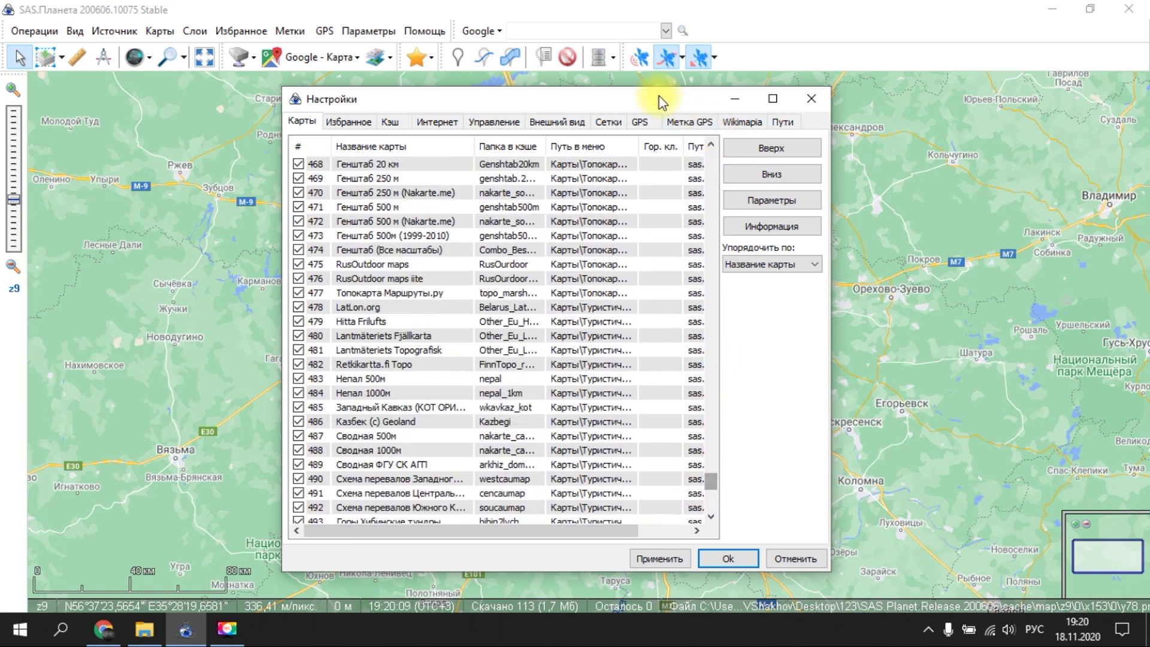
{"action": "double_click", "coordinate": [658, 98]}
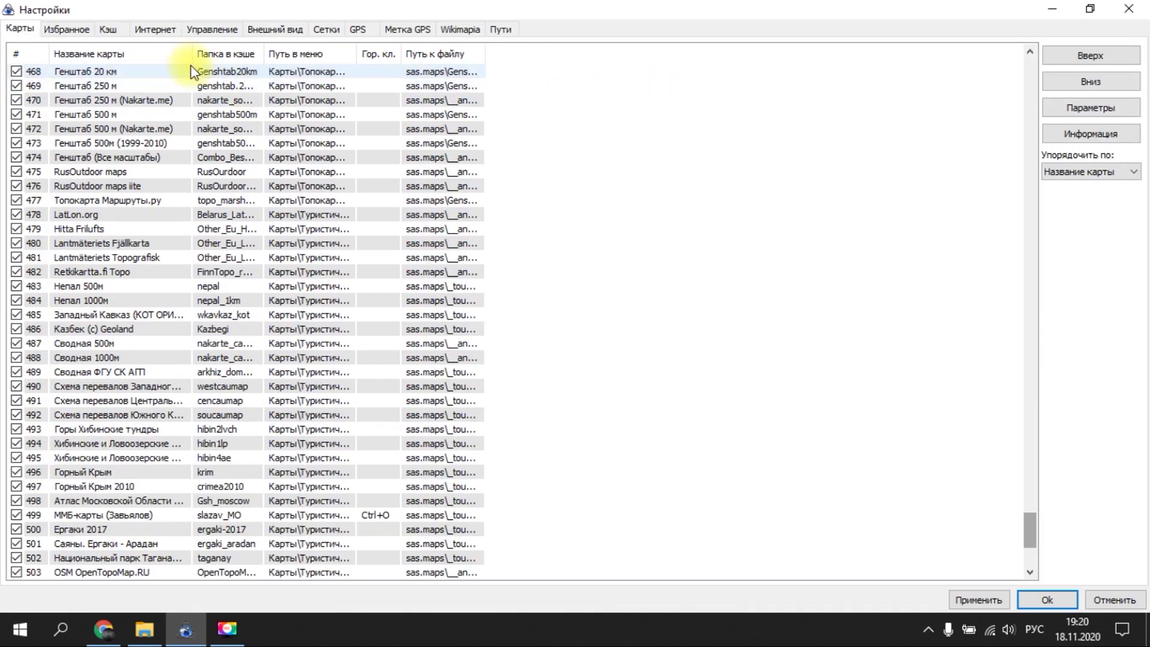
- Widen the map name, cache folder, menu path and file path columns of the map list so their entries are readable
{"action": "left_click_drag", "start_coordinate": [192, 54], "coordinate": [218, 54]}
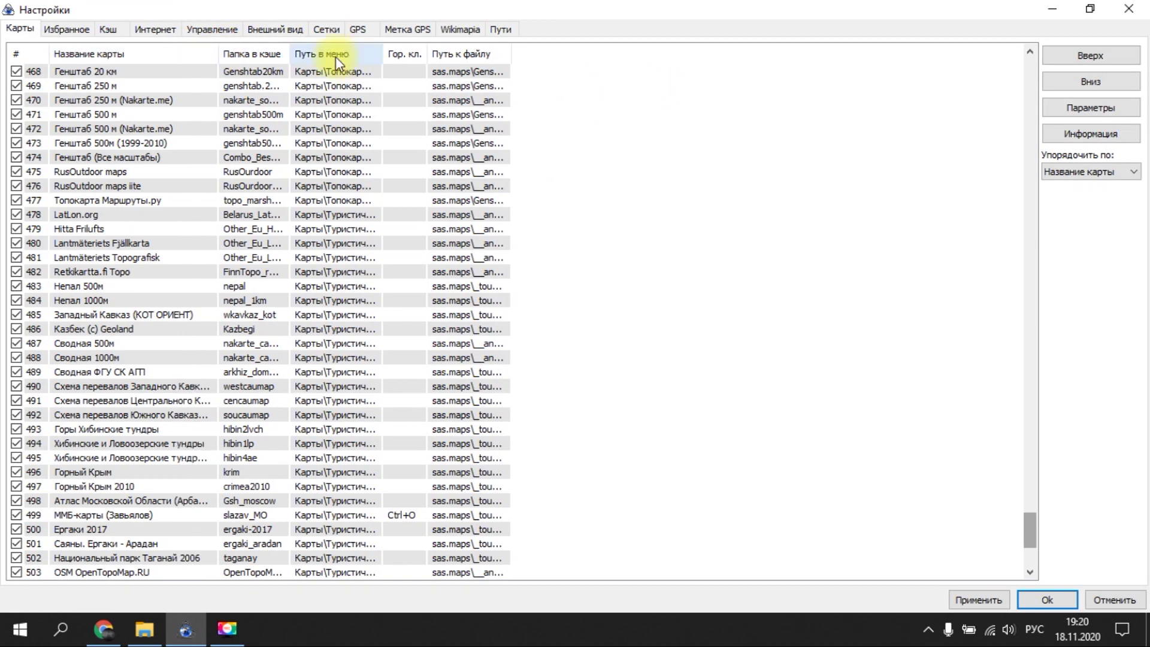
{"action": "left_click_drag", "start_coordinate": [289, 54], "coordinate": [356, 54]}
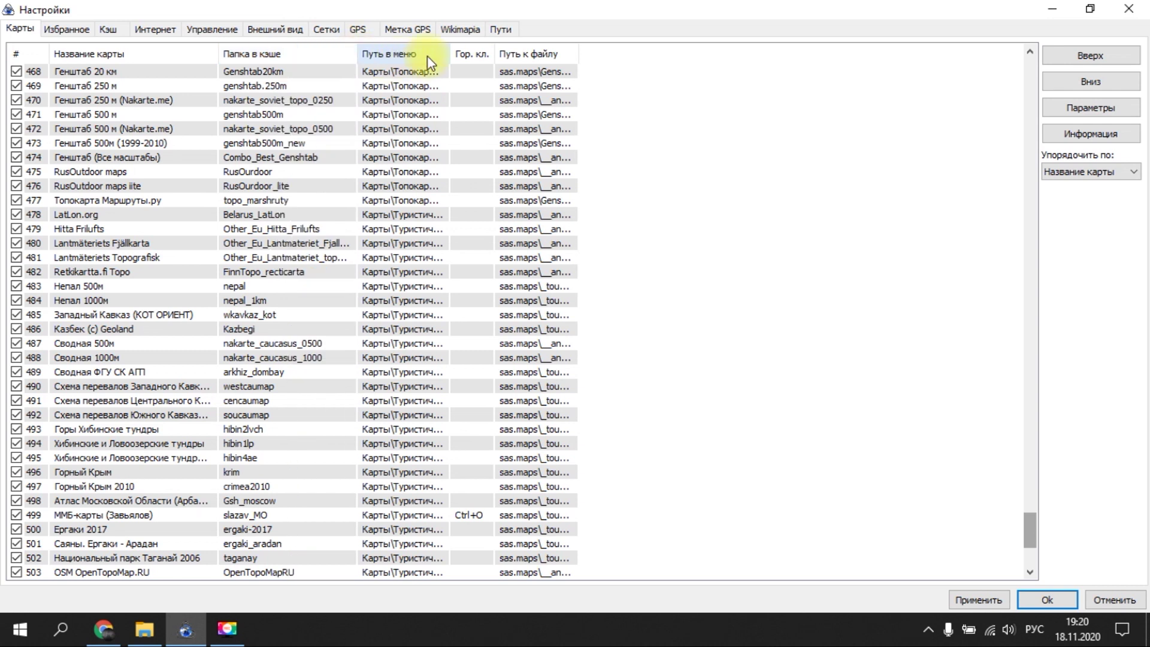
{"action": "left_click_drag", "start_coordinate": [451, 50], "coordinate": [574, 51]}
{"action": "left_click_drag", "start_coordinate": [703, 54], "coordinate": [799, 55]}
{"action": "left_click_drag", "start_coordinate": [619, 52], "coordinate": [637, 53]}
- Examine the first map list entry, Bing - Пробки, and its menu path, and close the settings without applying changes
{"action": "scroll", "coordinate": [257, 186], "scroll_direction": "up", "scroll_amount": 20}
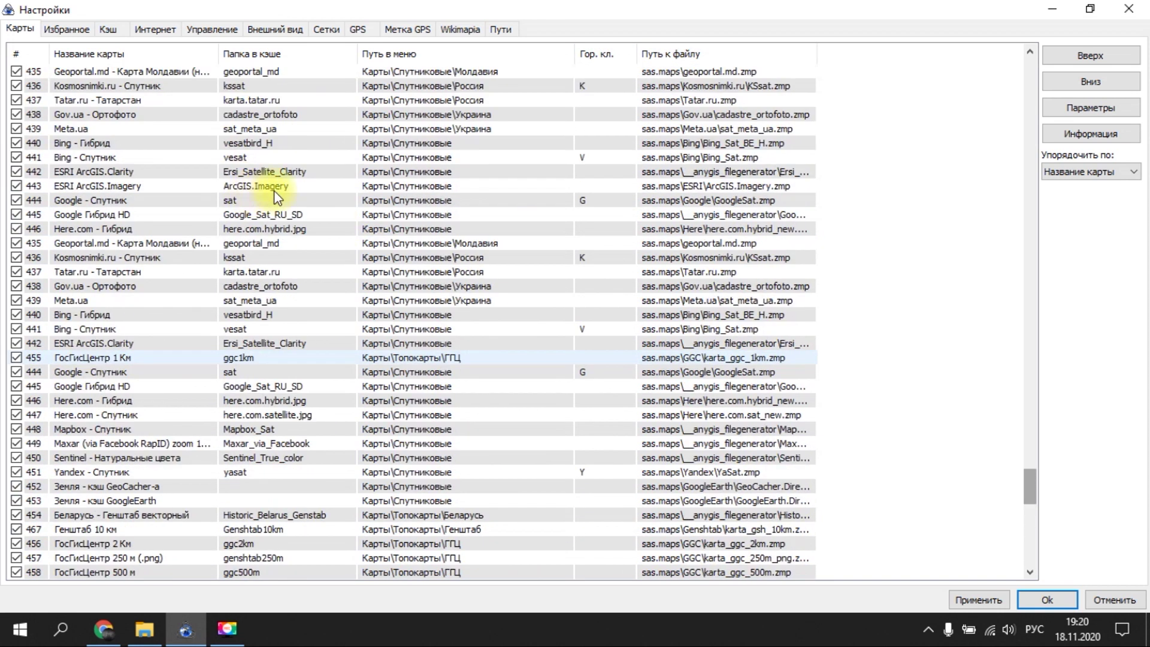
{"action": "left_click_drag", "start_coordinate": [1030, 457], "coordinate": [1004, 52]}
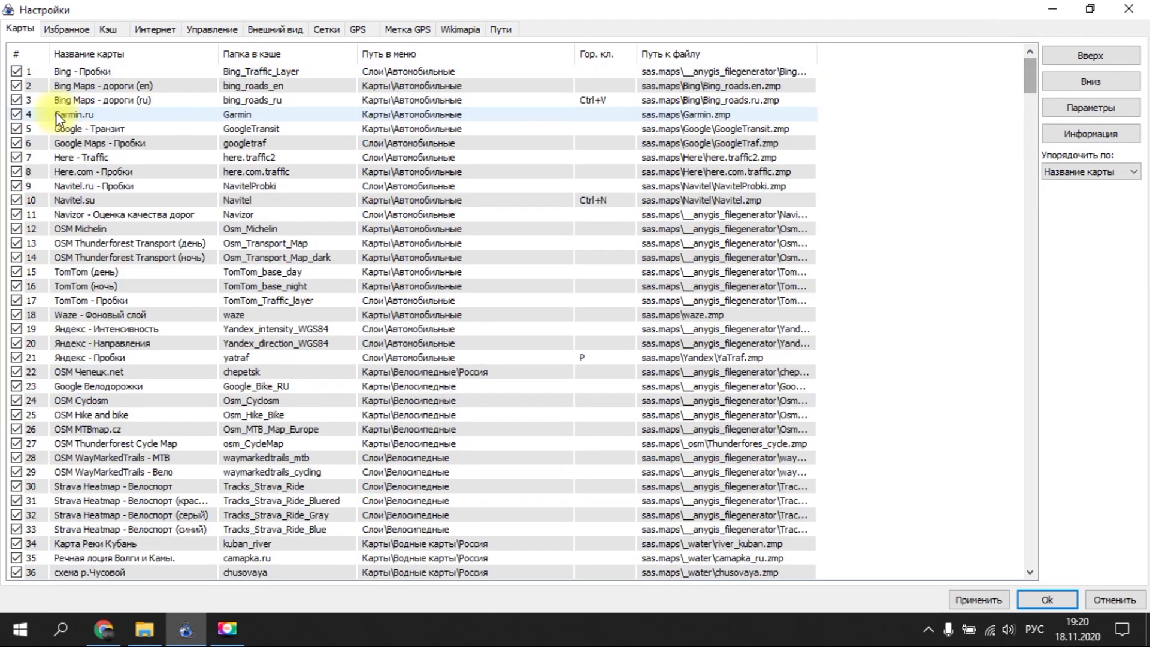
{"action": "left_click", "coordinate": [96, 73]}
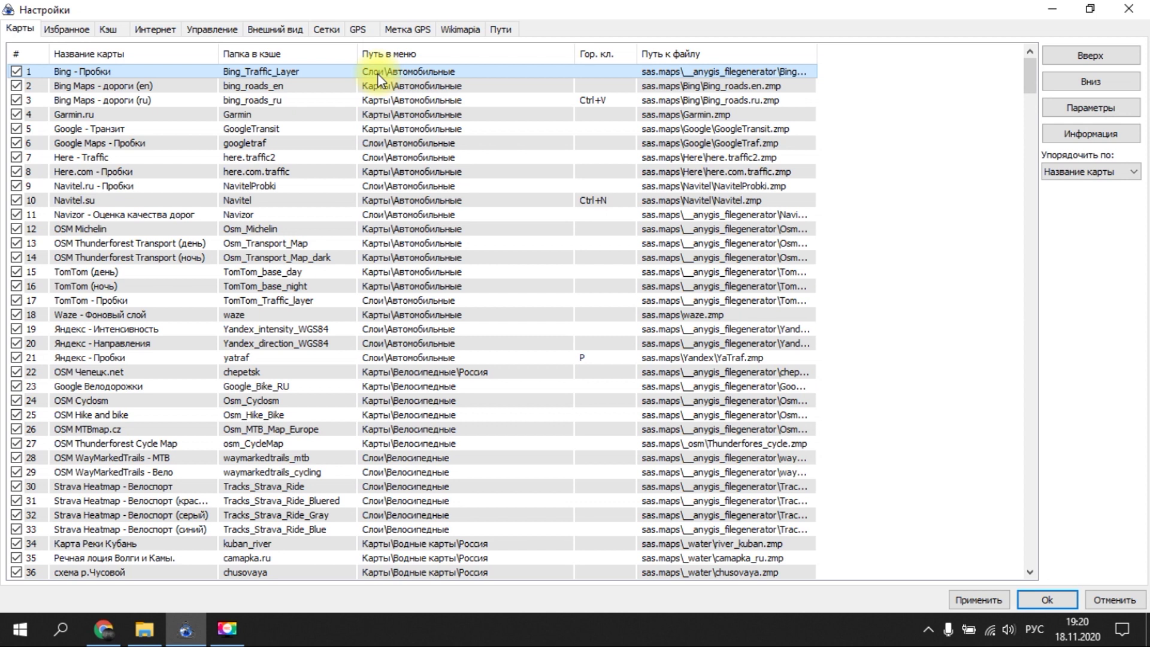
{"action": "left_click", "coordinate": [1091, 8]}
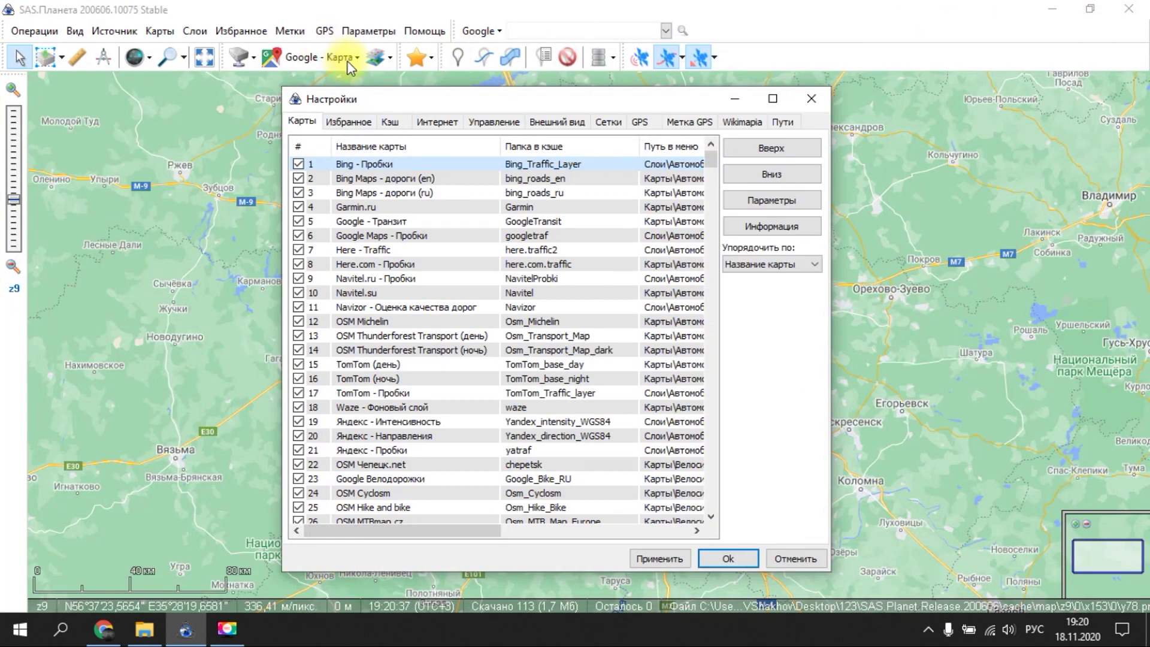
{"action": "left_click", "coordinate": [785, 562]}
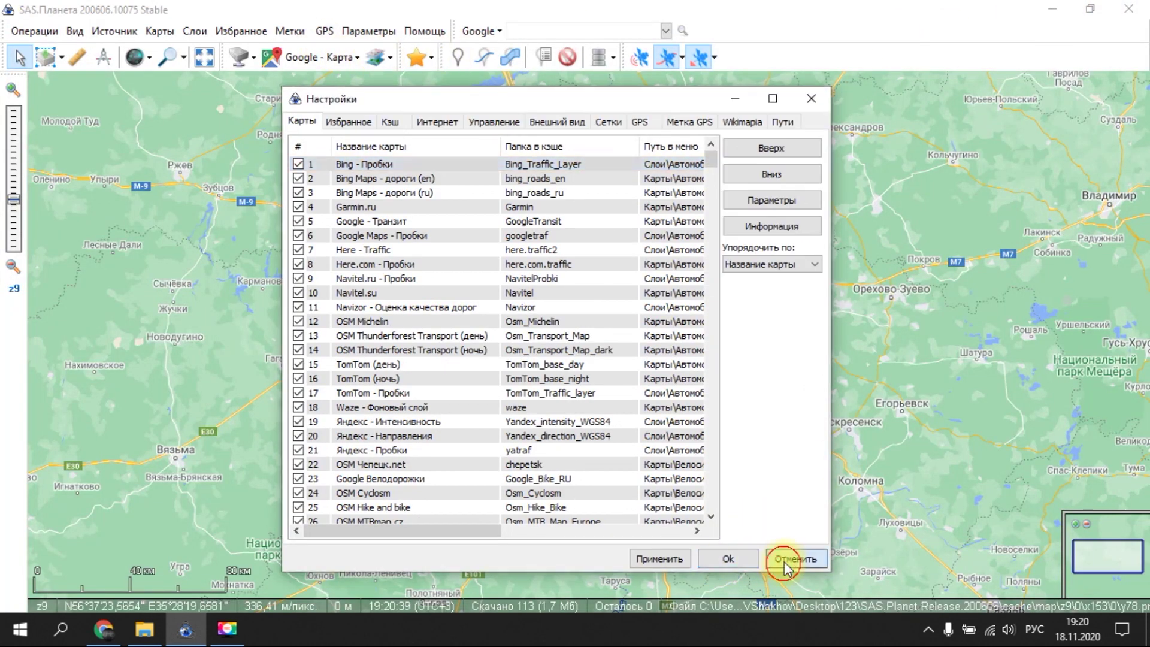
- Review the layer and base map categories and compare them with the Bing - Пробки entry in the settings map list
{"action": "left_click", "coordinate": [380, 59]}
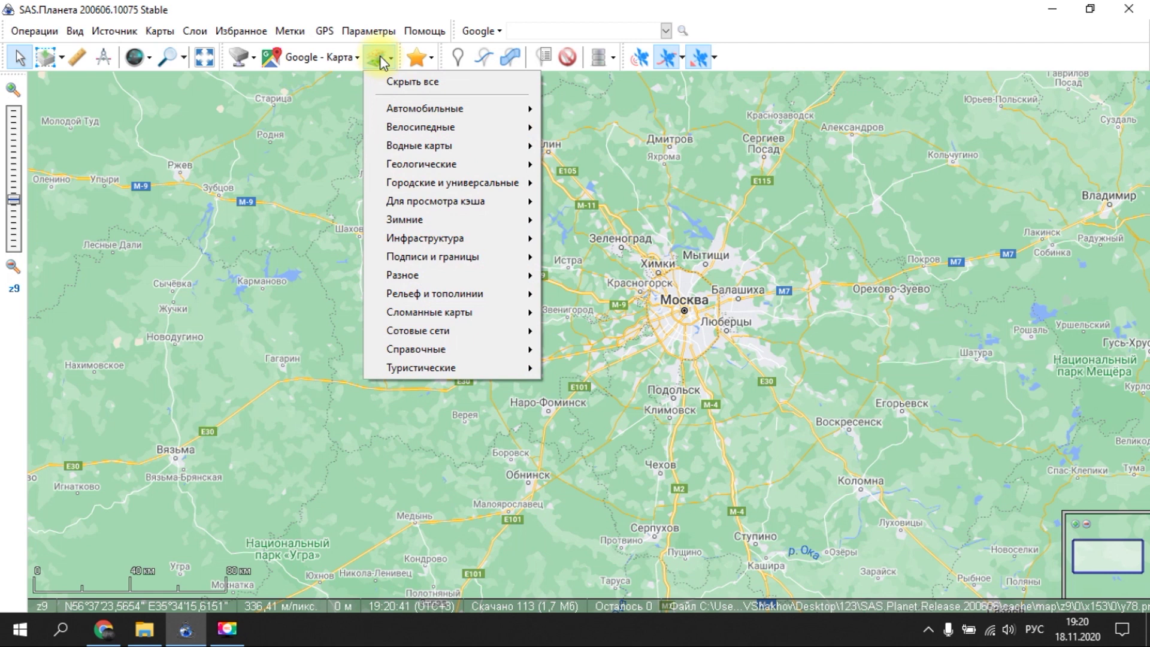
{"action": "mouse_move", "coordinate": [405, 109]}
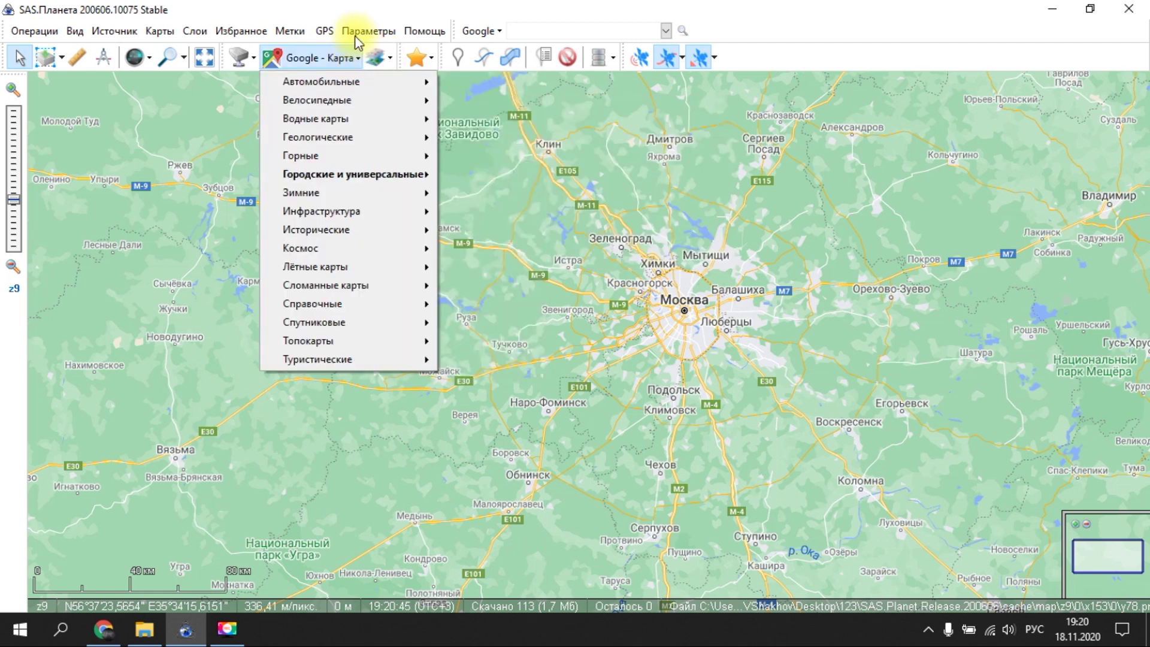
{"action": "left_click", "coordinate": [369, 84]}
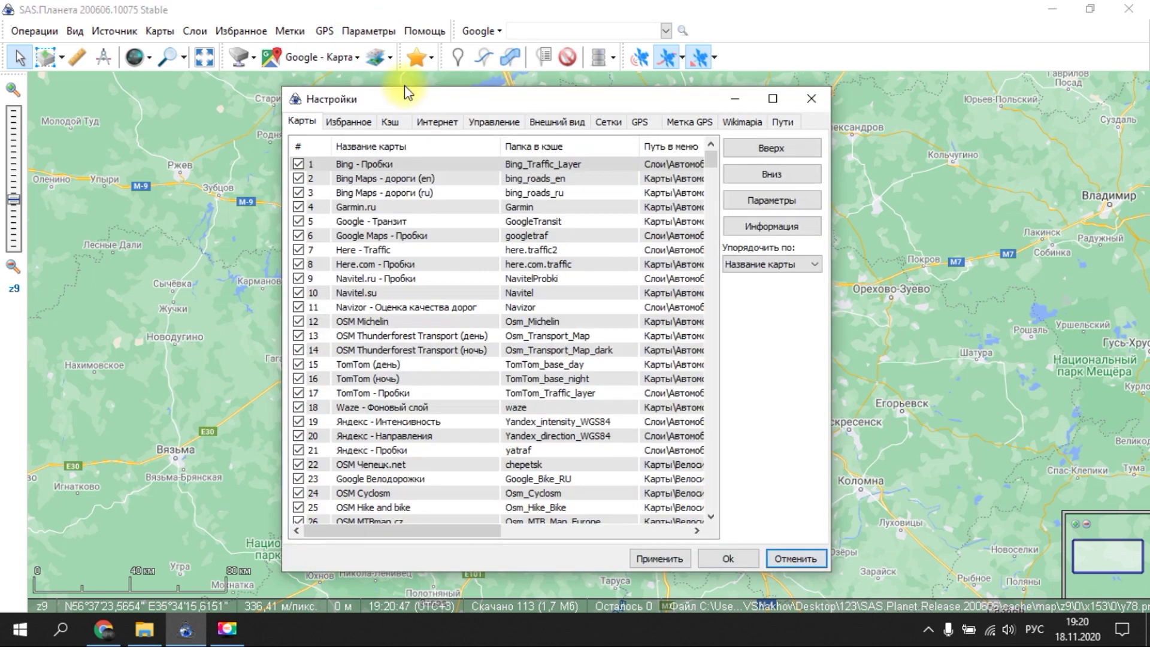
{"action": "left_click", "coordinate": [355, 164]}
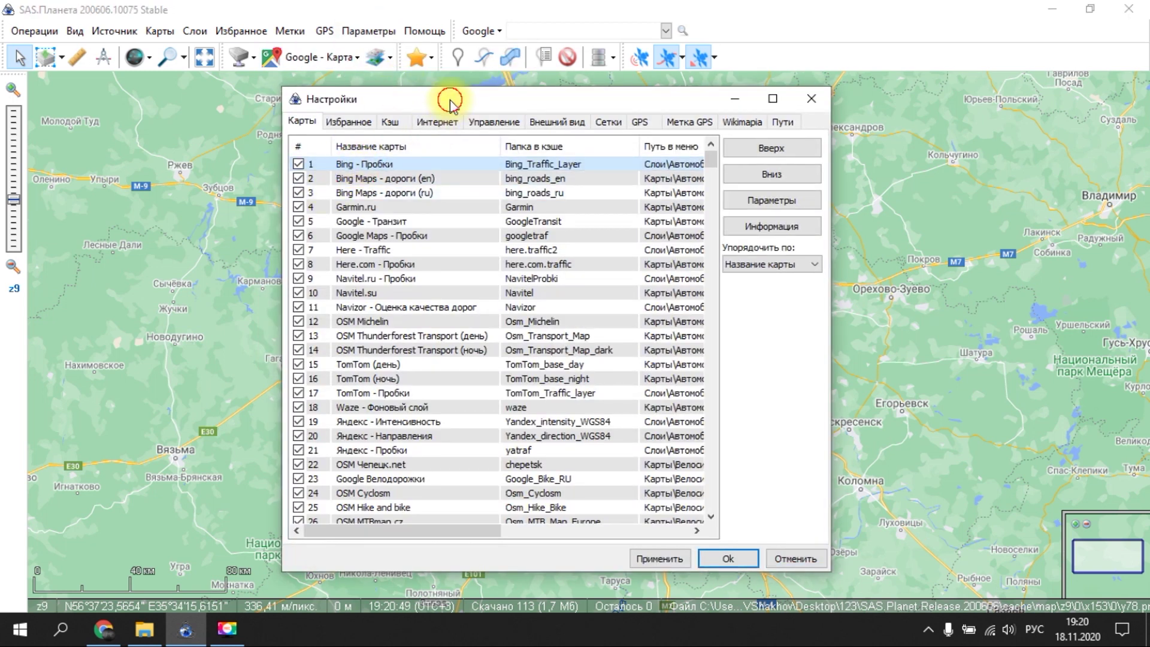
{"action": "double_click", "coordinate": [450, 100]}
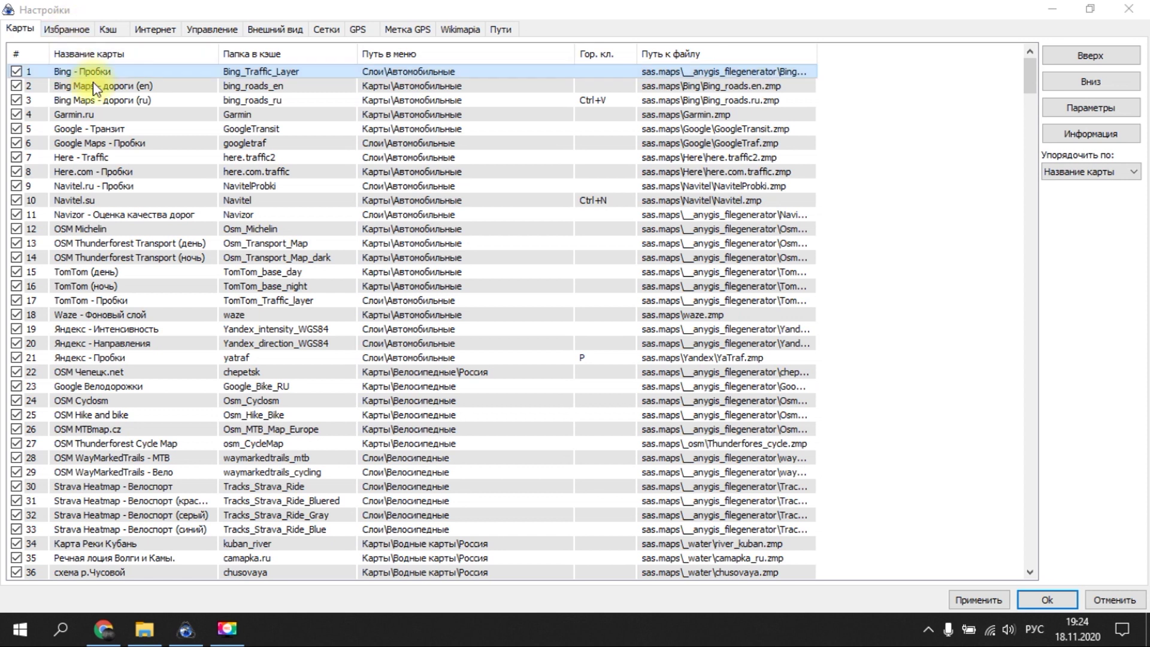
- Look at the favourites section of the settings and close the settings window
{"action": "left_click", "coordinate": [64, 31]}
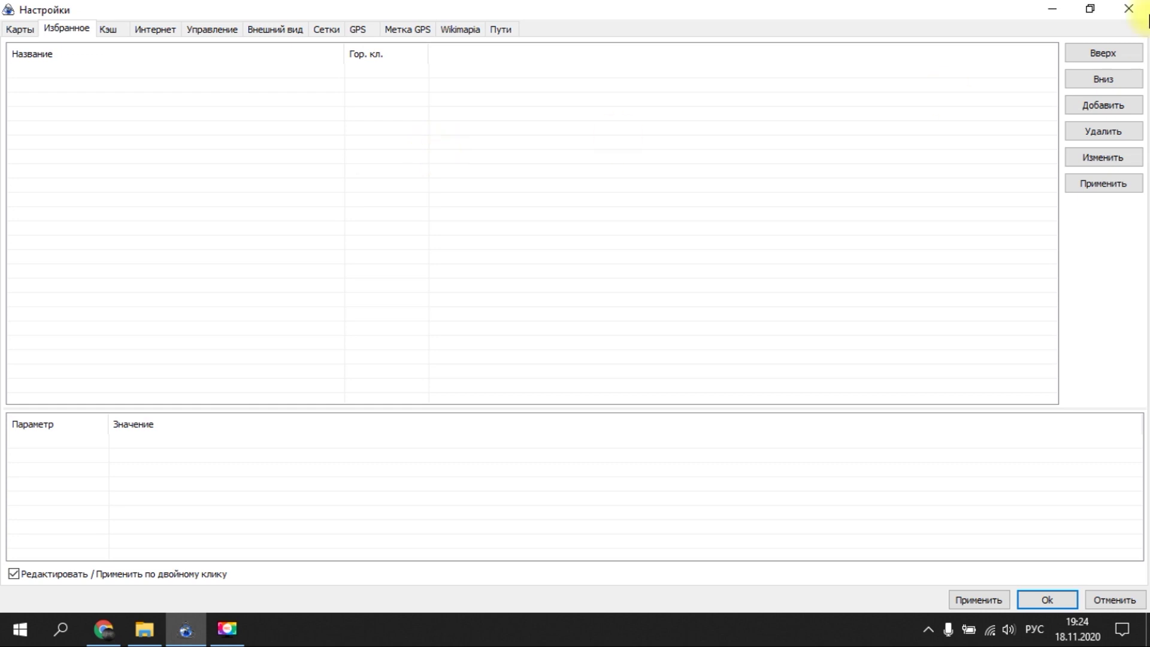
{"action": "left_click", "coordinate": [1090, 8]}
{"action": "left_click", "coordinate": [517, 107]}
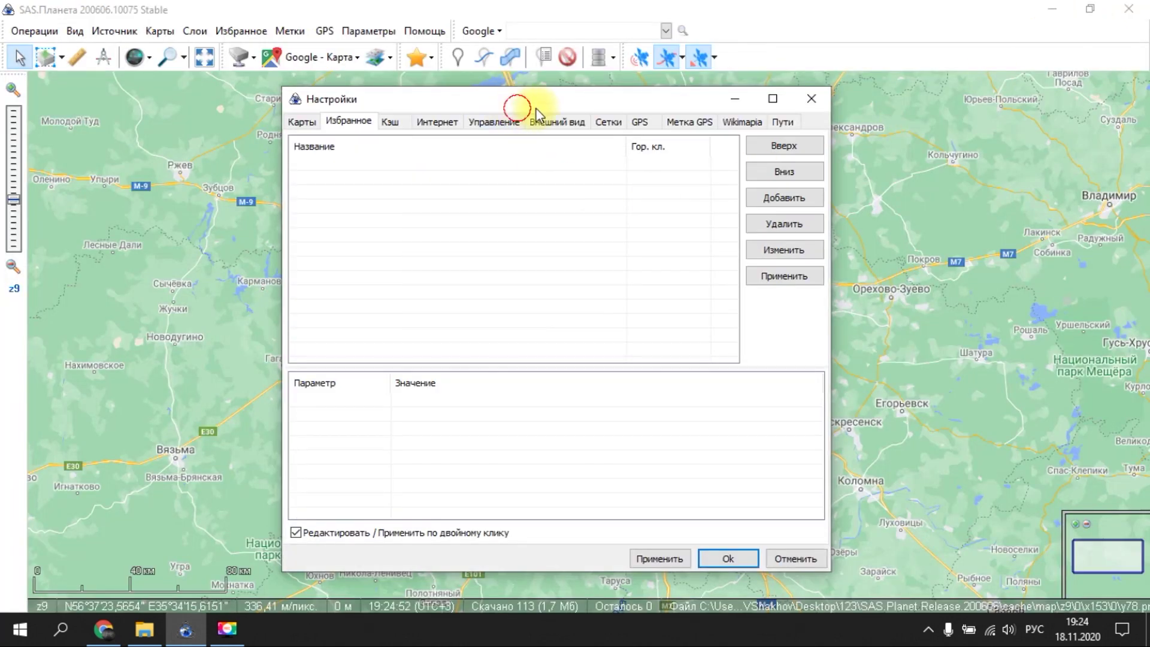
{"action": "left_click_drag", "start_coordinate": [536, 110], "coordinate": [794, 92]}
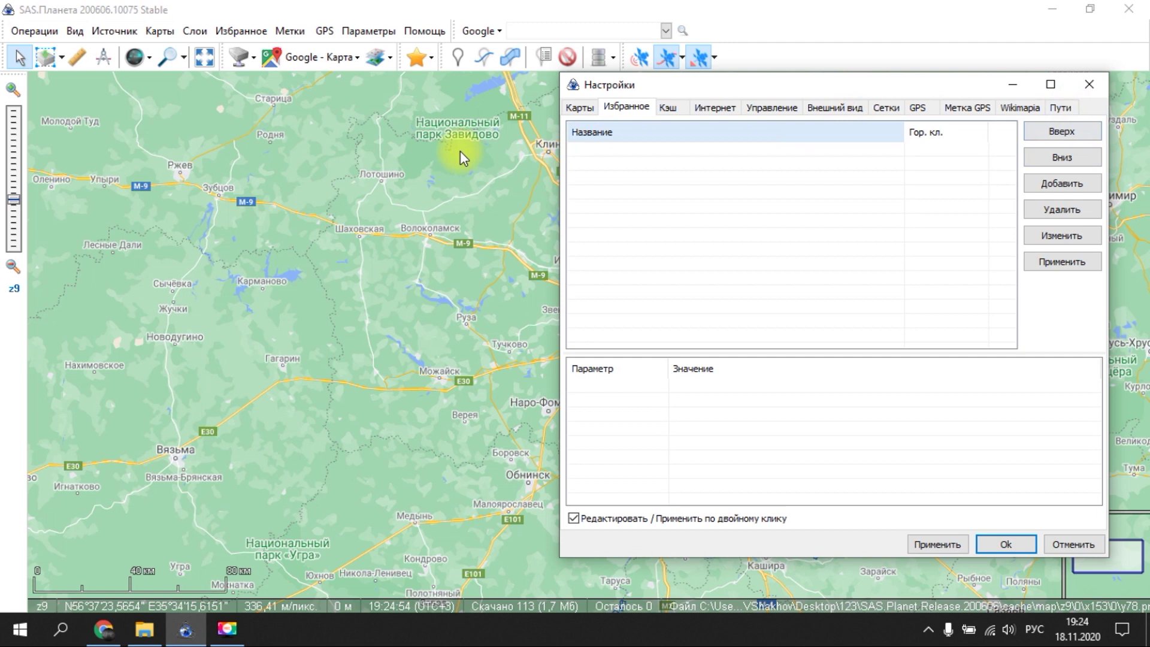
{"action": "left_click", "coordinate": [1089, 84]}
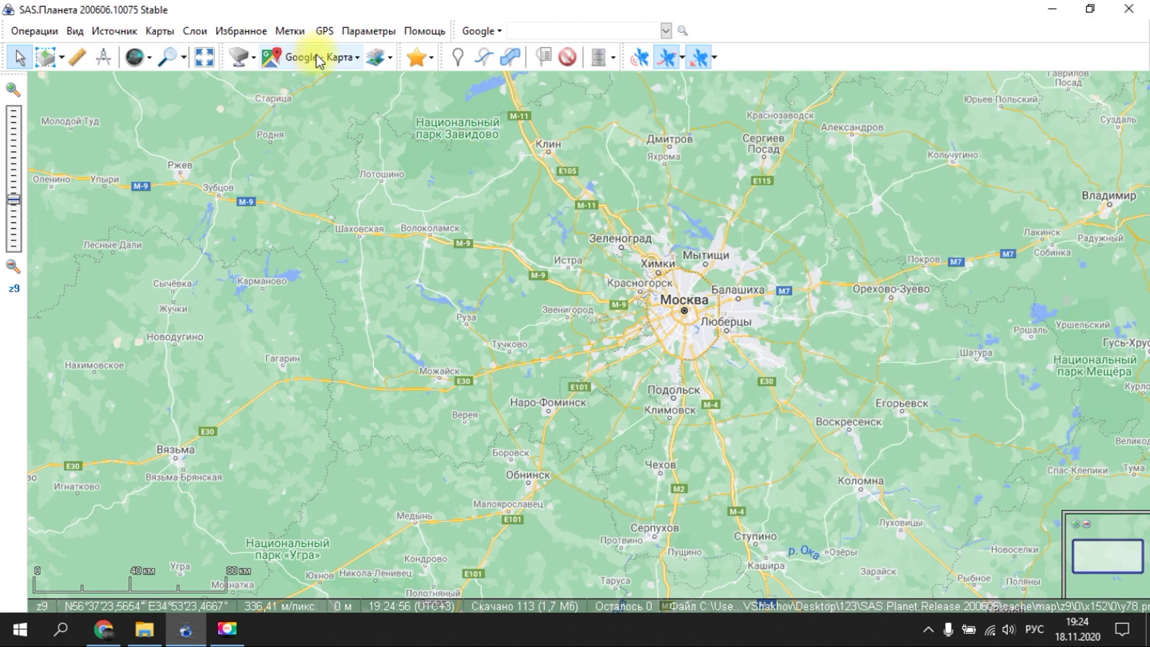
- Review the base map categories and switch the base map to Google - Спутник from the satellite group
{"action": "left_click", "coordinate": [292, 59]}
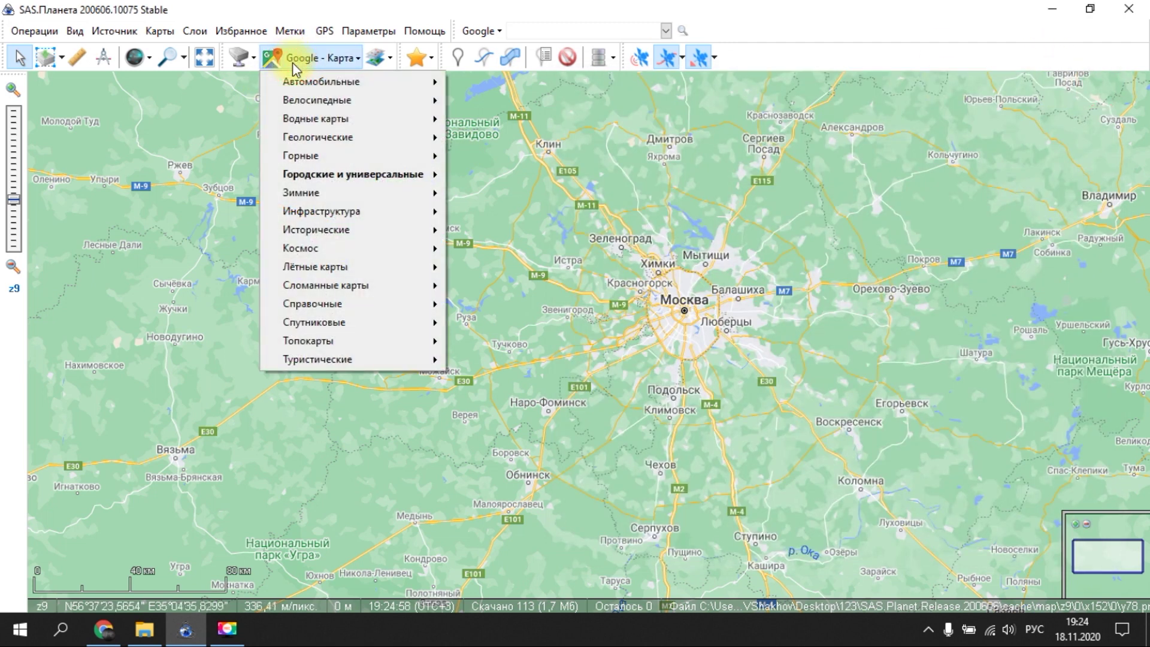
{"action": "mouse_move", "coordinate": [358, 79]}
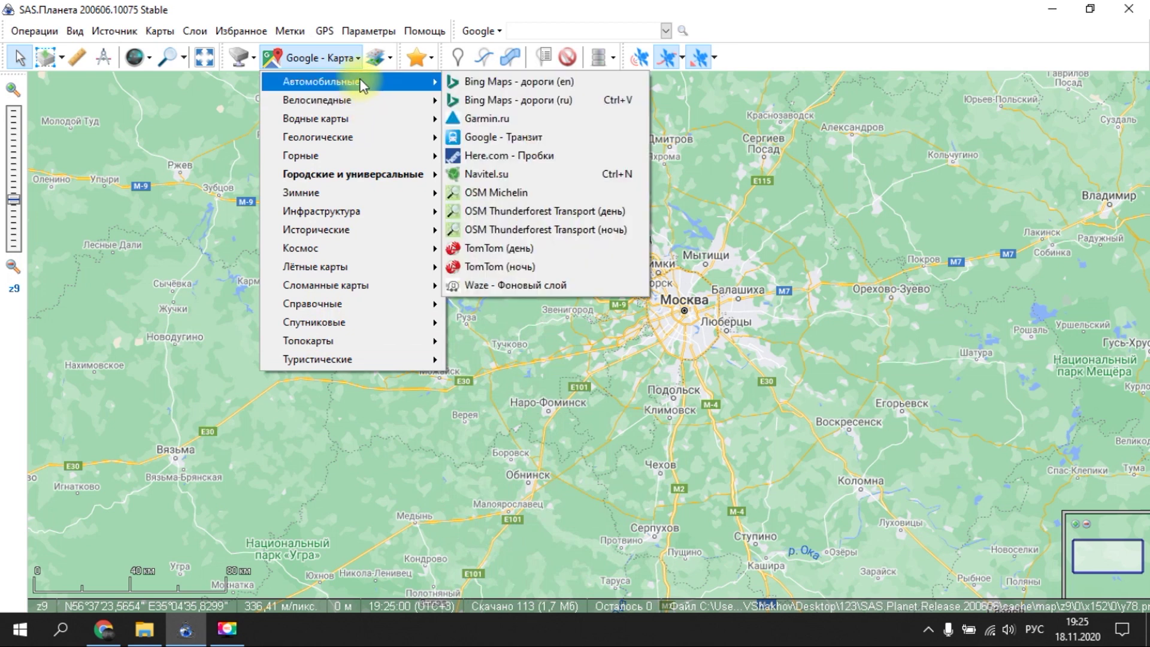
{"action": "mouse_move", "coordinate": [349, 103]}
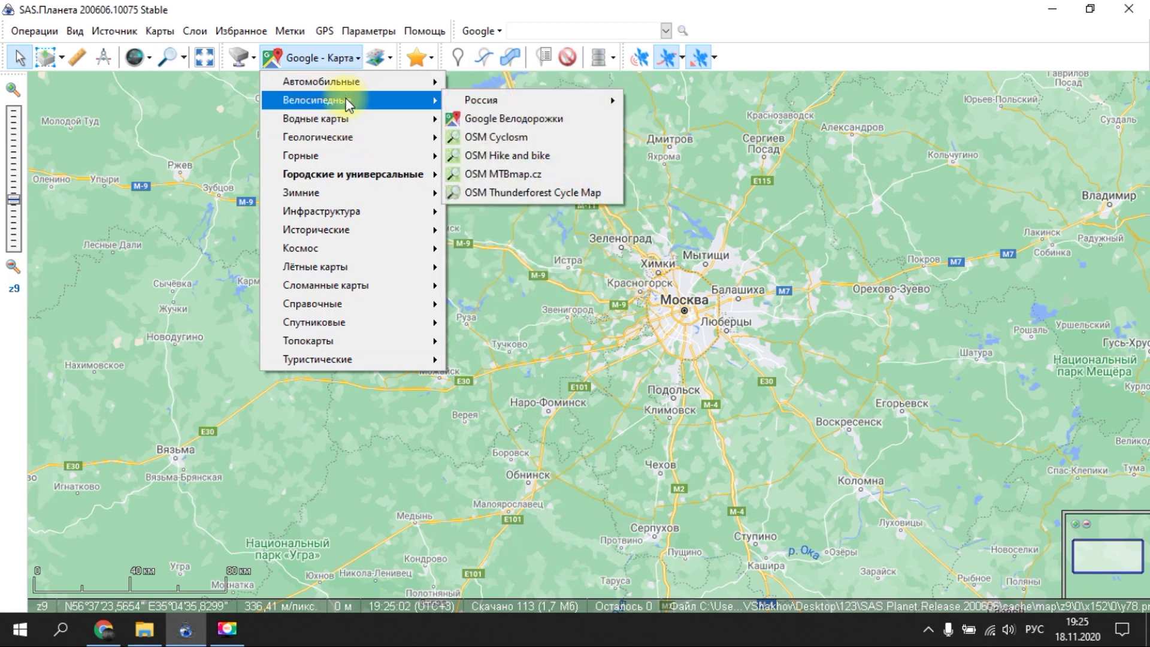
{"action": "mouse_move", "coordinate": [338, 195]}
{"action": "mouse_move", "coordinate": [336, 322]}
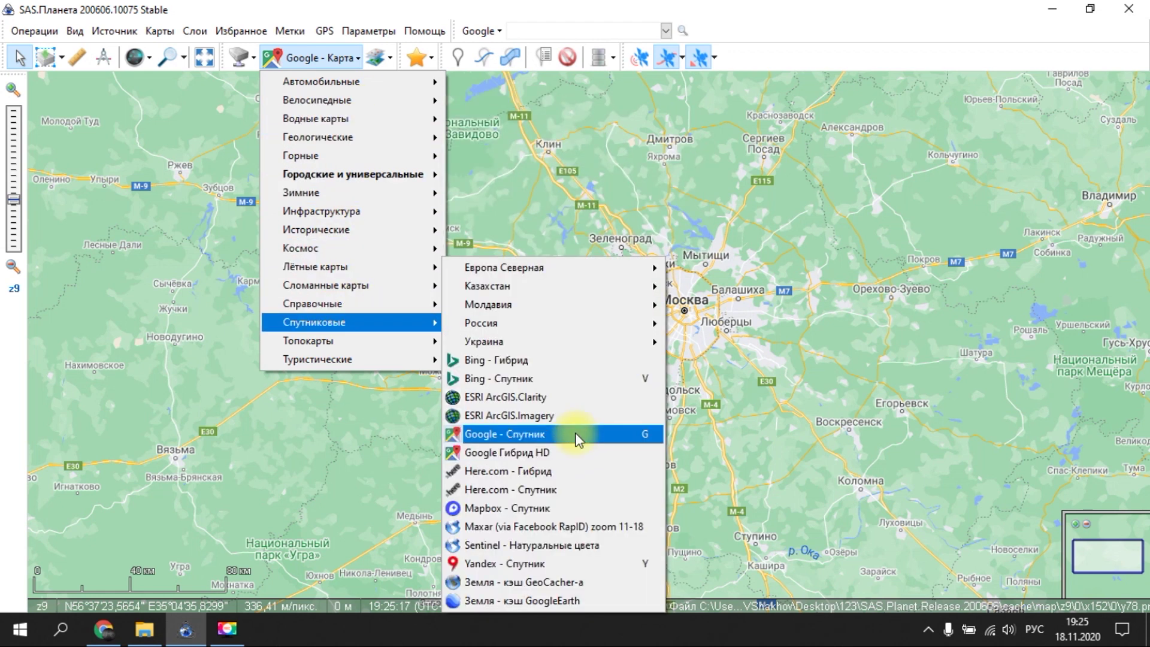
{"action": "left_click", "coordinate": [575, 432]}
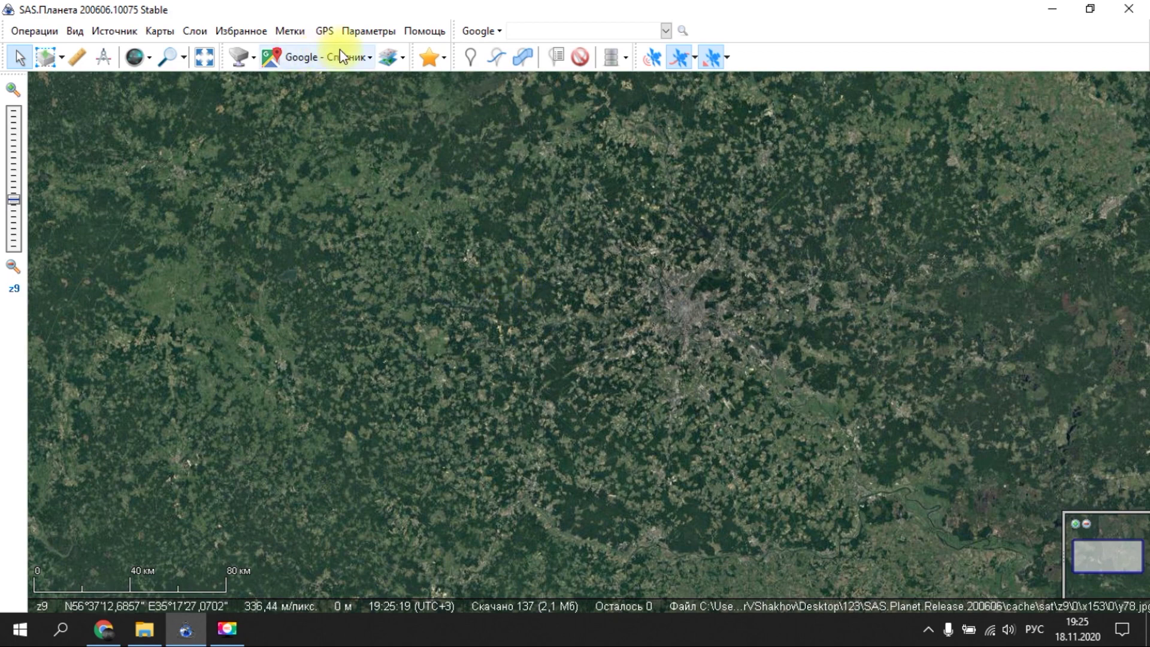
- Overlay the Bing - Пробки traffic layer on the satellite imagery around the dark oval lake west of Moscow
{"action": "scroll", "coordinate": [506, 277], "scroll_direction": "up", "scroll_amount": 2}
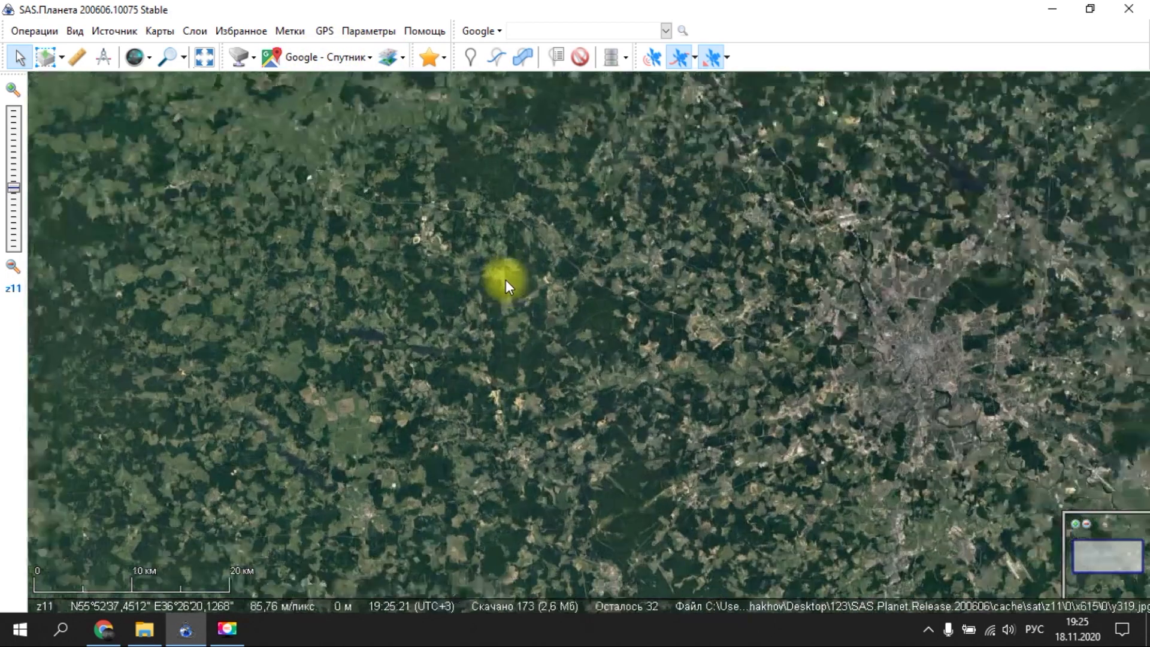
{"action": "scroll", "coordinate": [506, 279], "scroll_direction": "up", "scroll_amount": 3}
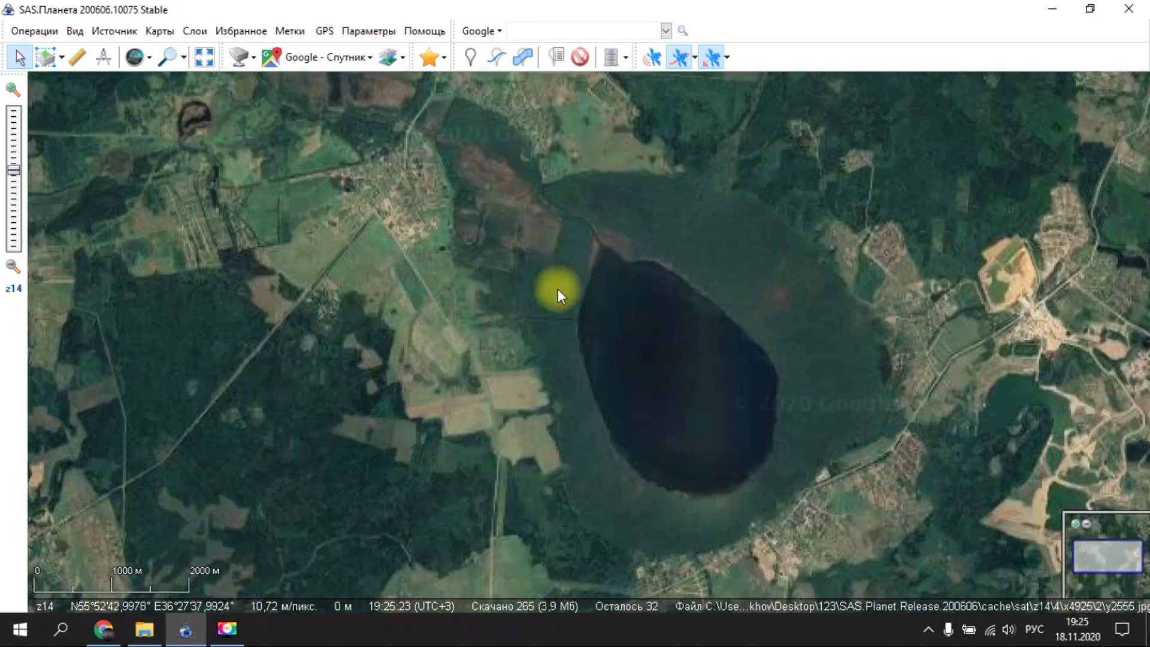
{"action": "left_click_drag", "start_coordinate": [559, 288], "coordinate": [440, 297]}
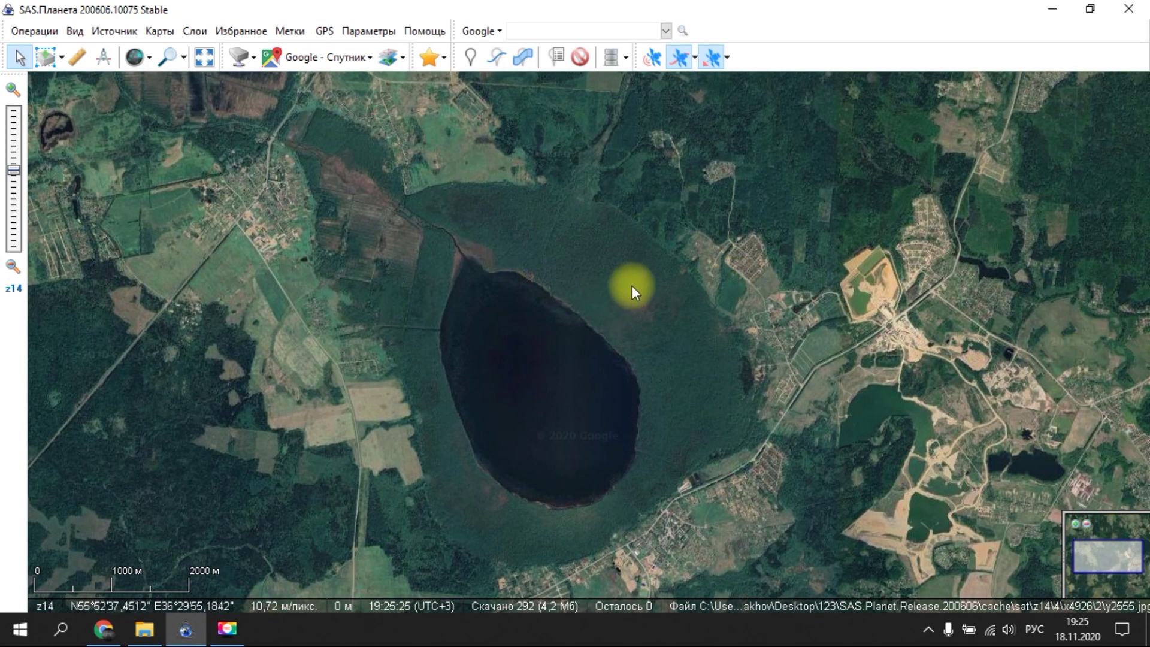
{"action": "left_click", "coordinate": [383, 58]}
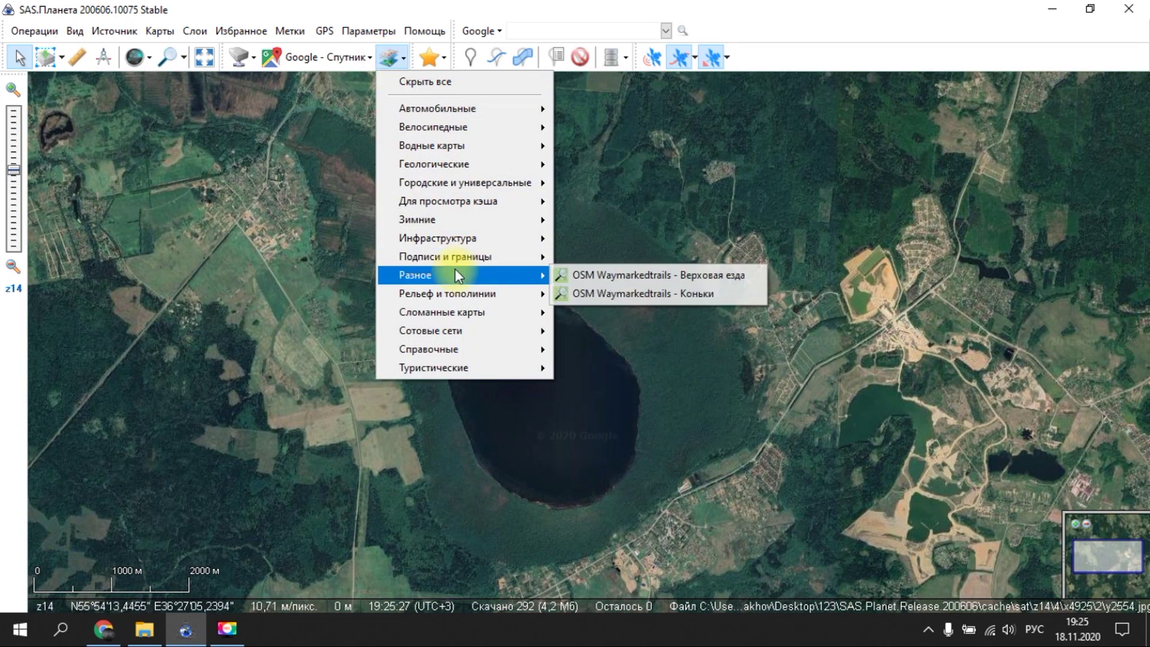
{"action": "mouse_move", "coordinate": [478, 144]}
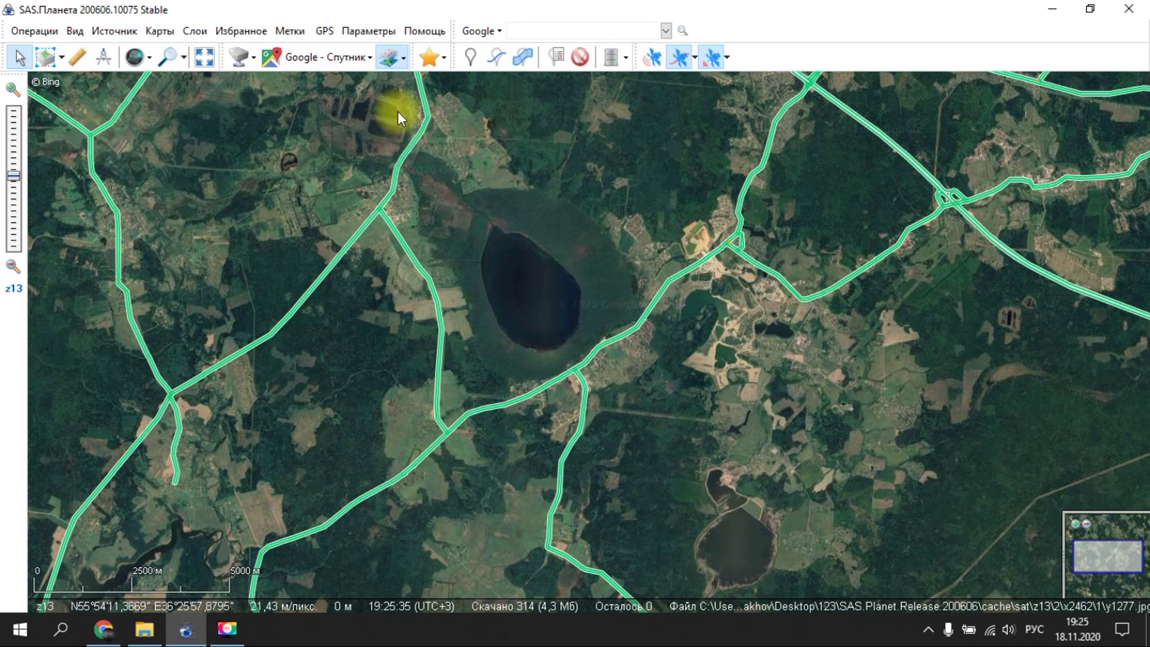
- Zoom in on the village northwest of the dark oval lake and examine the Bing - Пробки traffic overlay along its roads
{"action": "left_click", "coordinate": [393, 58]}
{"action": "mouse_move", "coordinate": [419, 106]}
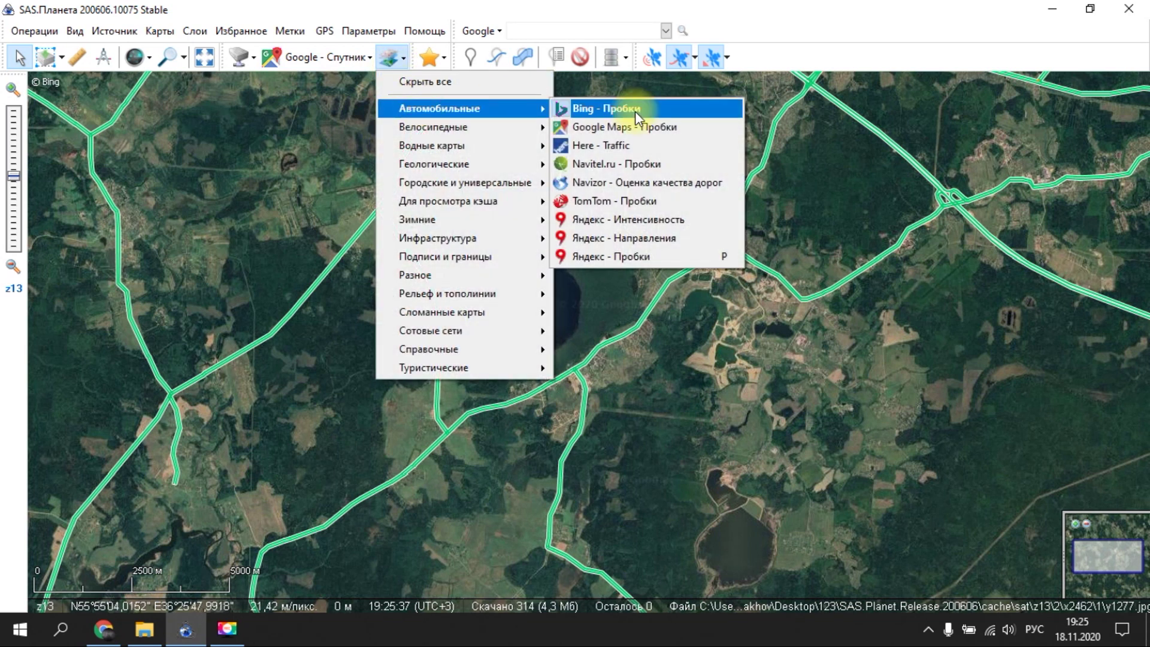
{"action": "left_click_drag", "start_coordinate": [362, 264], "coordinate": [332, 299]}
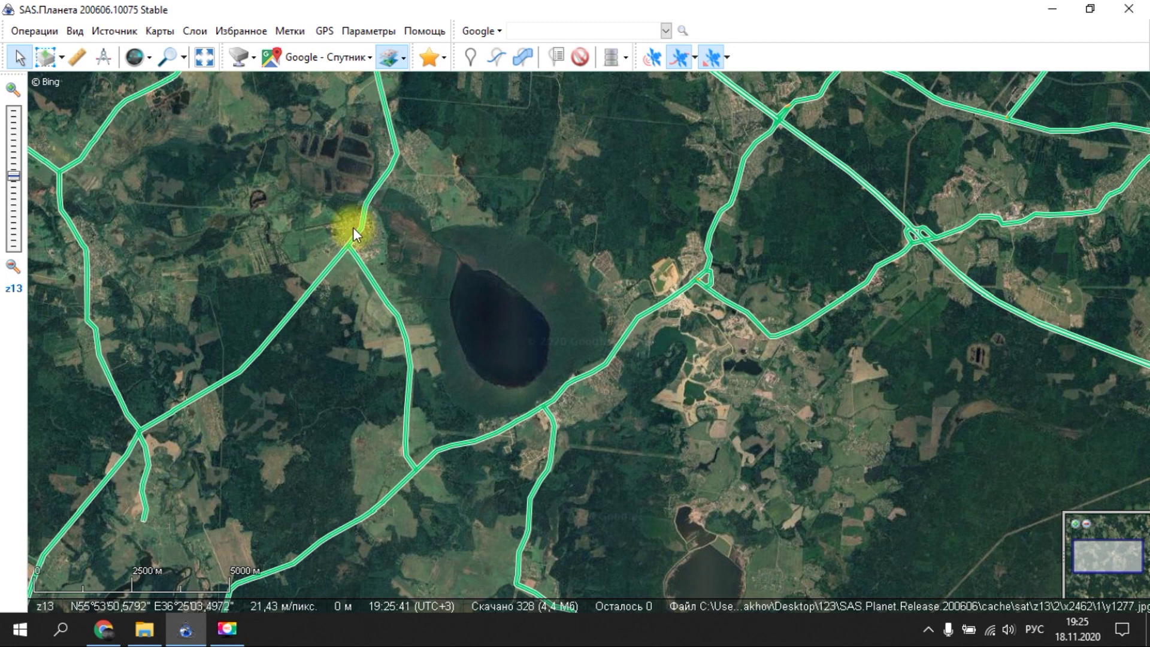
{"action": "left_click_drag", "start_coordinate": [353, 227], "coordinate": [385, 277]}
{"action": "scroll", "coordinate": [369, 319], "scroll_direction": "up", "scroll_amount": 2}
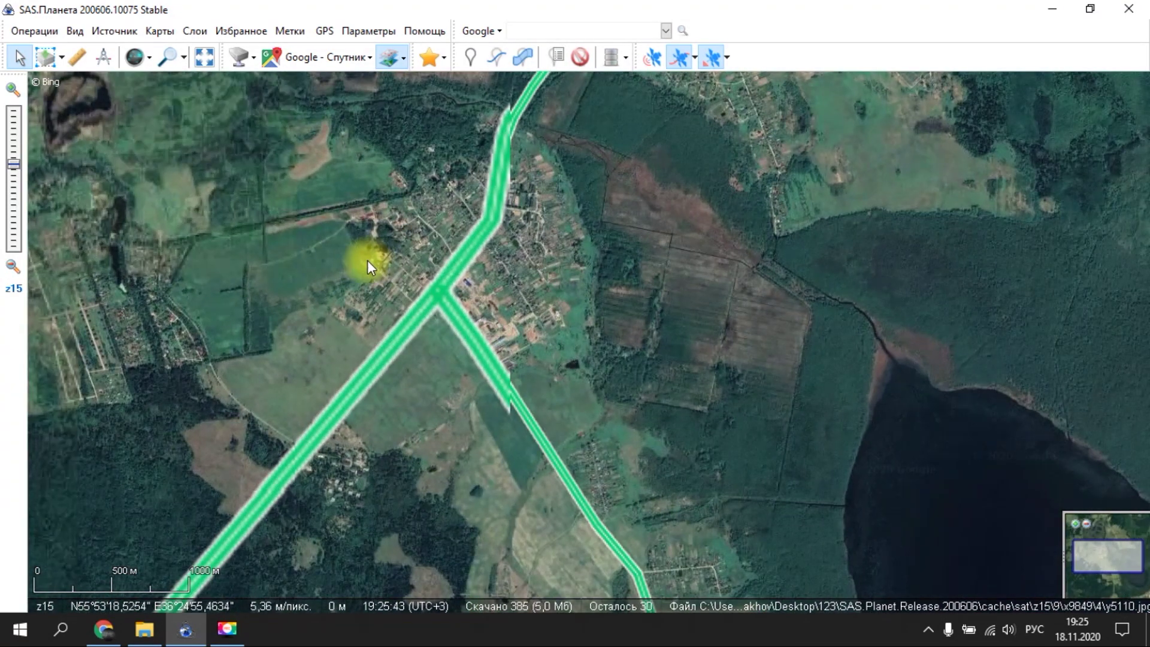
{"action": "scroll", "coordinate": [427, 260], "scroll_direction": "up", "scroll_amount": 2}
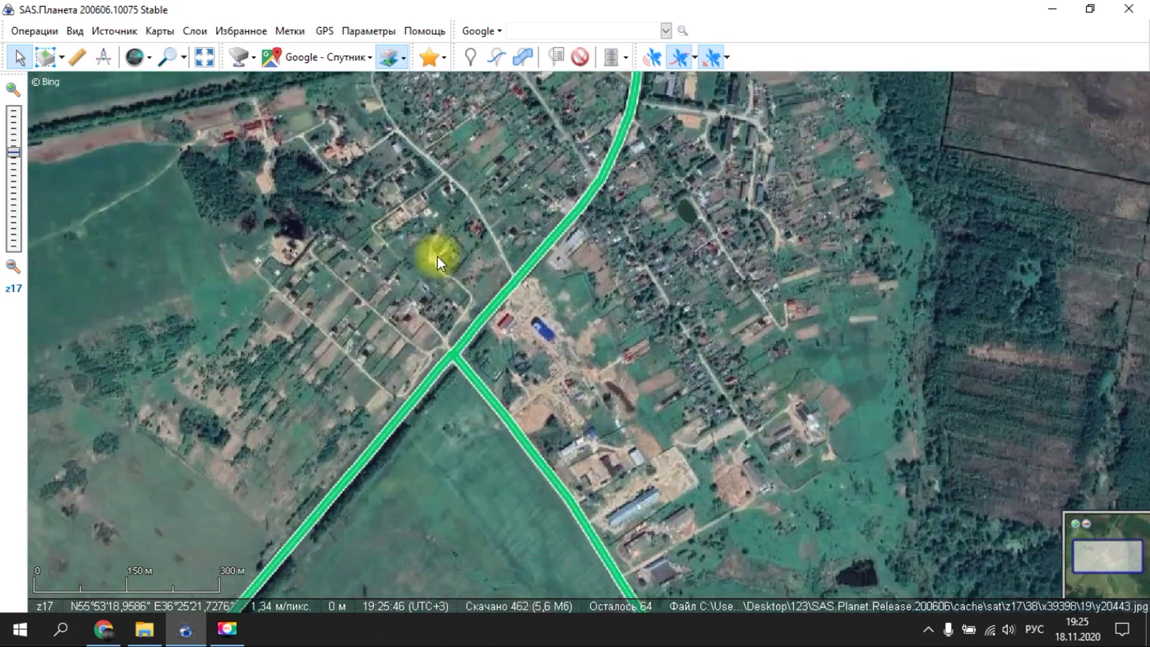
{"action": "left_click_drag", "start_coordinate": [437, 257], "coordinate": [527, 275]}
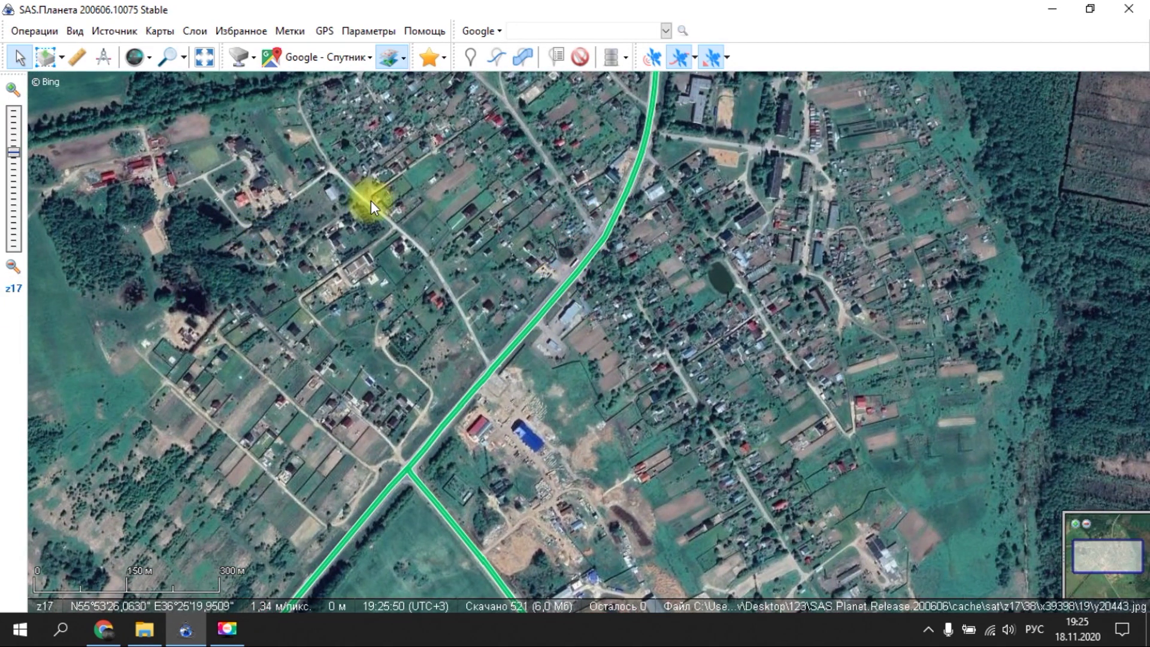
{"action": "left_click_drag", "start_coordinate": [724, 285], "coordinate": [621, 253]}
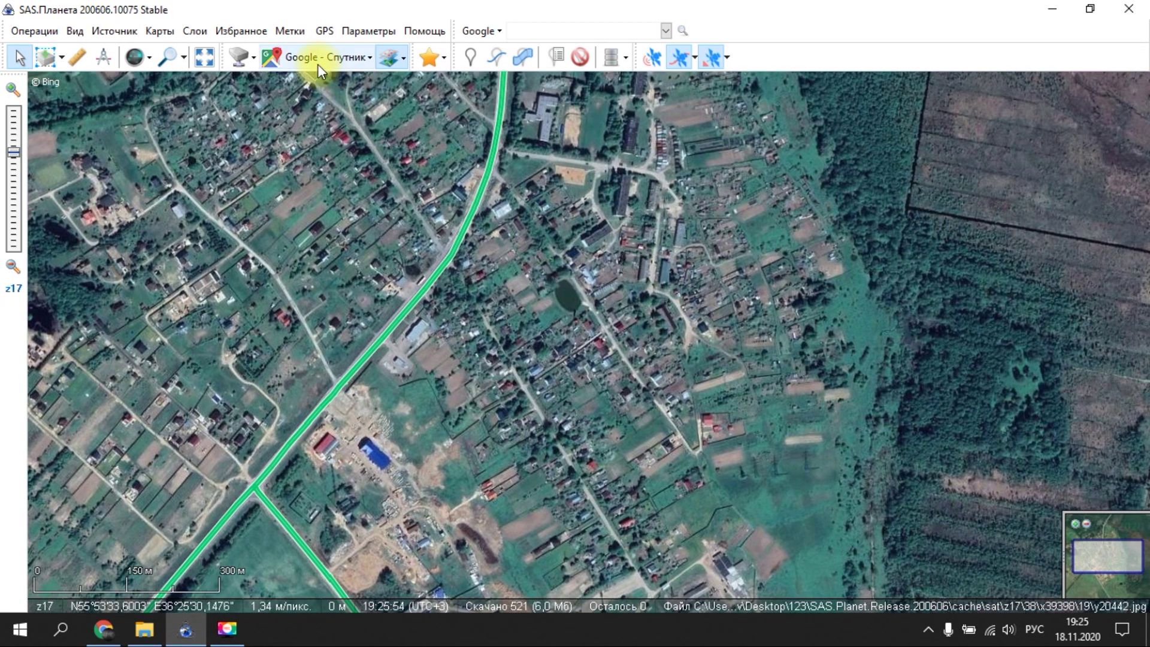
{"action": "left_click", "coordinate": [390, 58]}
{"action": "scroll", "coordinate": [221, 291], "scroll_direction": "up", "scroll_amount": 1}
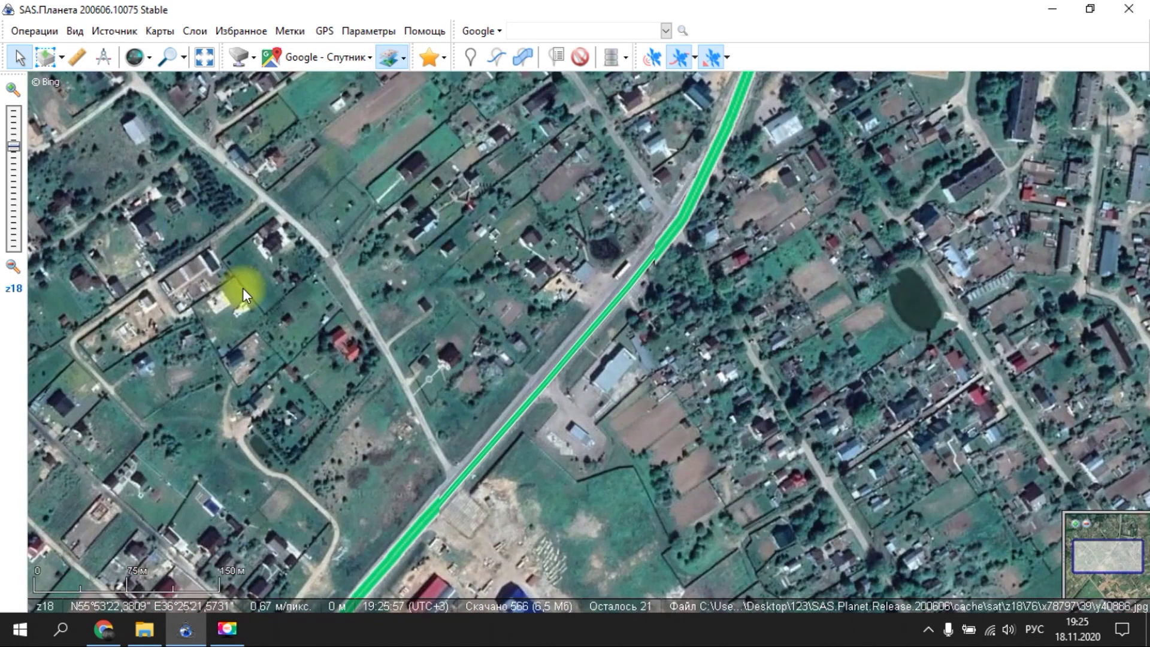
{"action": "left_click_drag", "start_coordinate": [551, 264], "coordinate": [329, 393]}
{"action": "left_click_drag", "start_coordinate": [502, 304], "coordinate": [393, 361]}
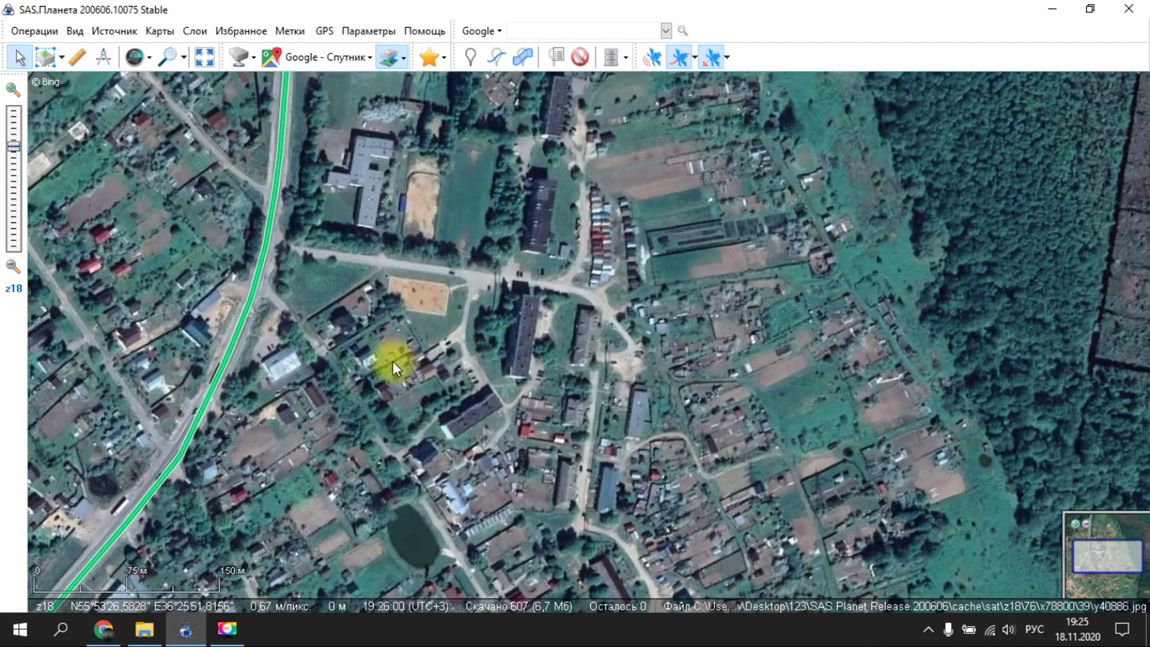
- Check which satellite base map and which overlay layer are currently selected for the village view
{"action": "left_click", "coordinate": [296, 57]}
{"action": "mouse_move", "coordinate": [332, 324]}
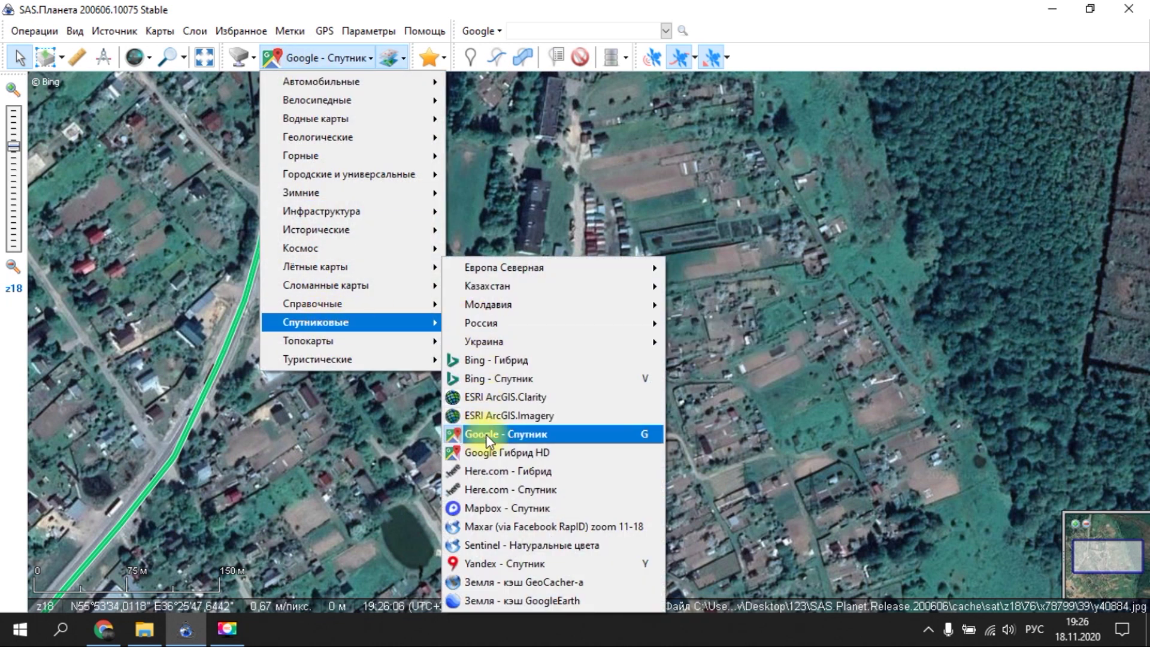
{"action": "left_click", "coordinate": [392, 58]}
{"action": "left_click", "coordinate": [394, 57]}
{"action": "left_click", "coordinate": [396, 57]}
{"action": "left_click", "coordinate": [63, 149]}
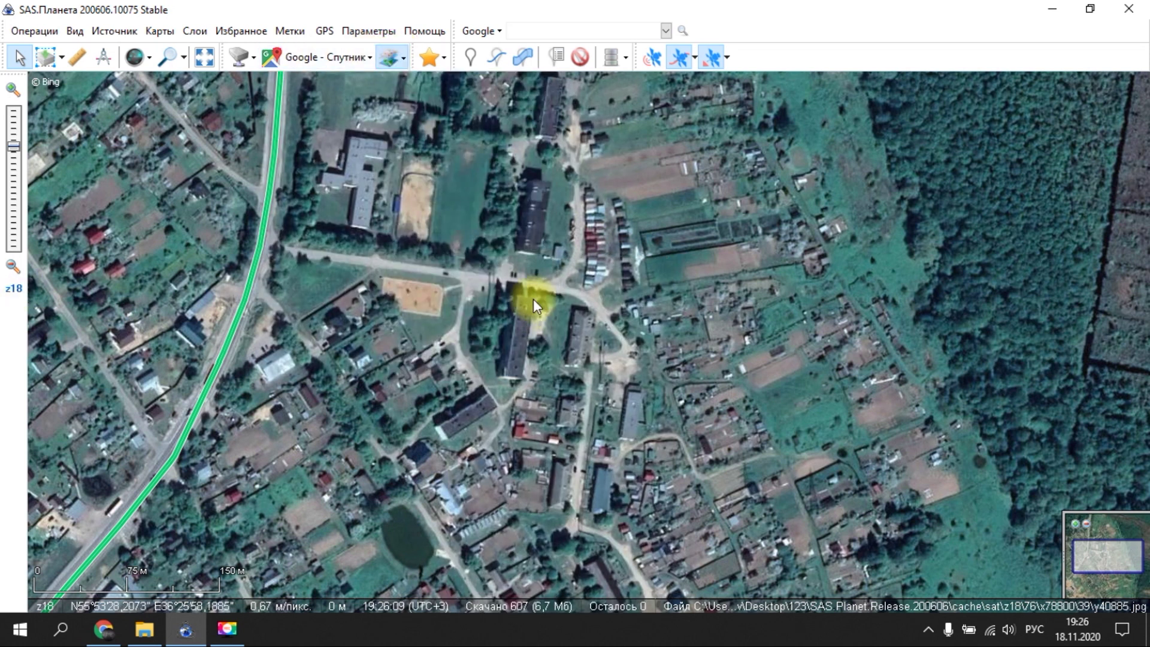
- Create a favourite in the settings named "Гугл и Бинг" with the Google - Спутник base map and Bing - Пробки layer
{"action": "left_click", "coordinate": [369, 31]}
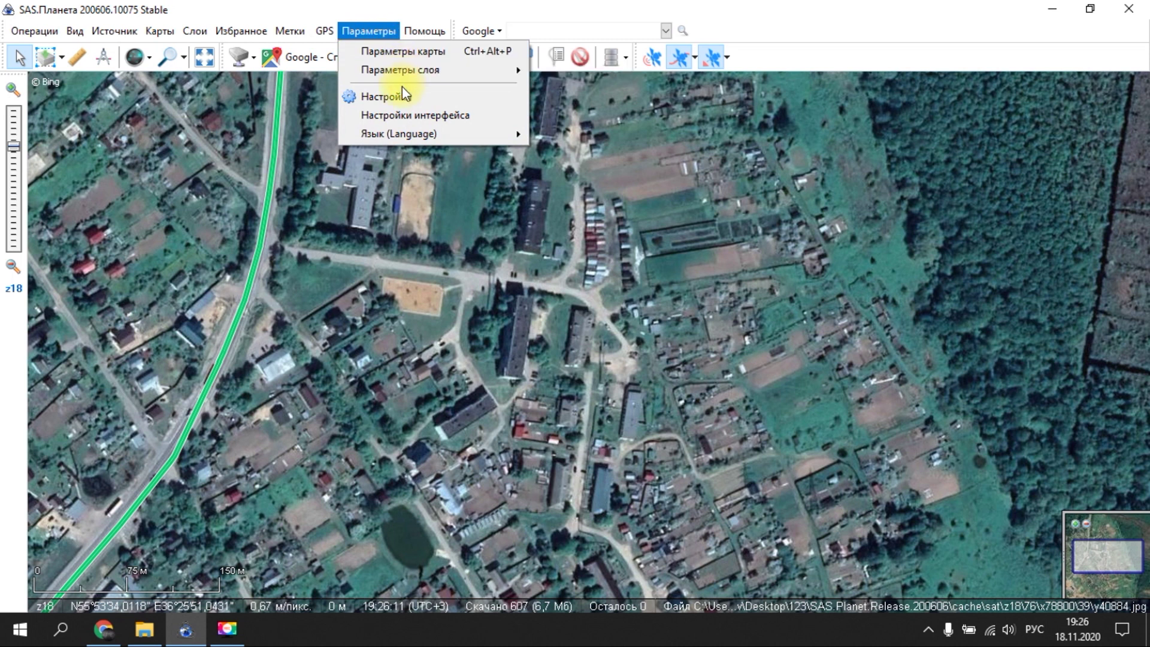
{"action": "left_click", "coordinate": [409, 98]}
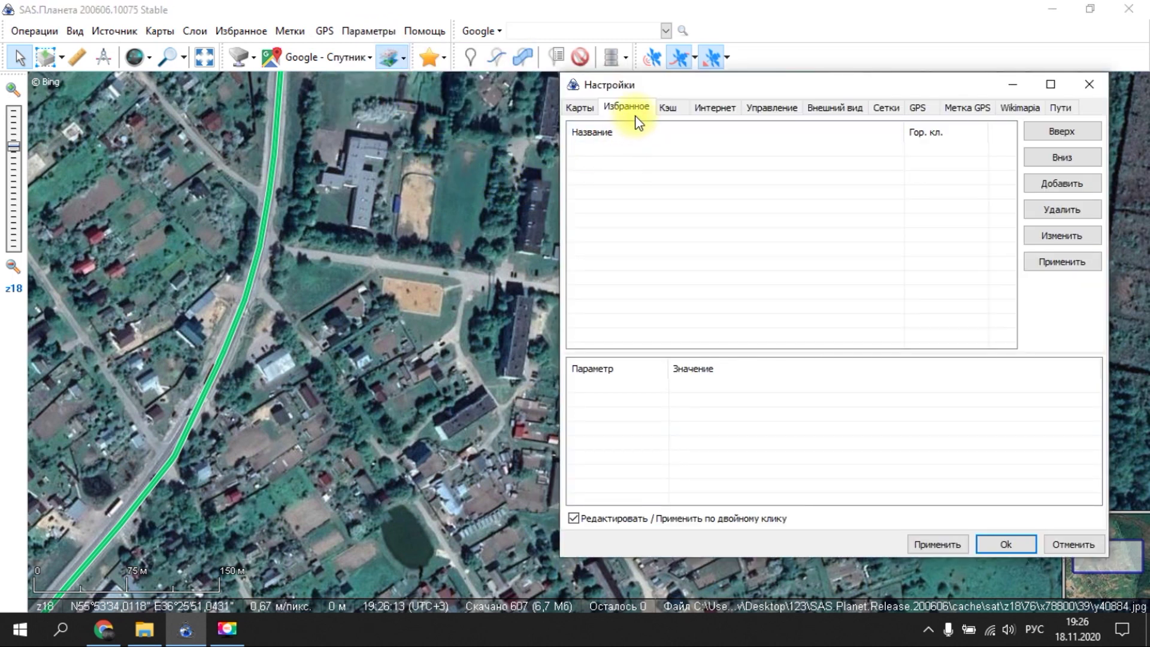
{"action": "left_click", "coordinate": [1060, 183]}
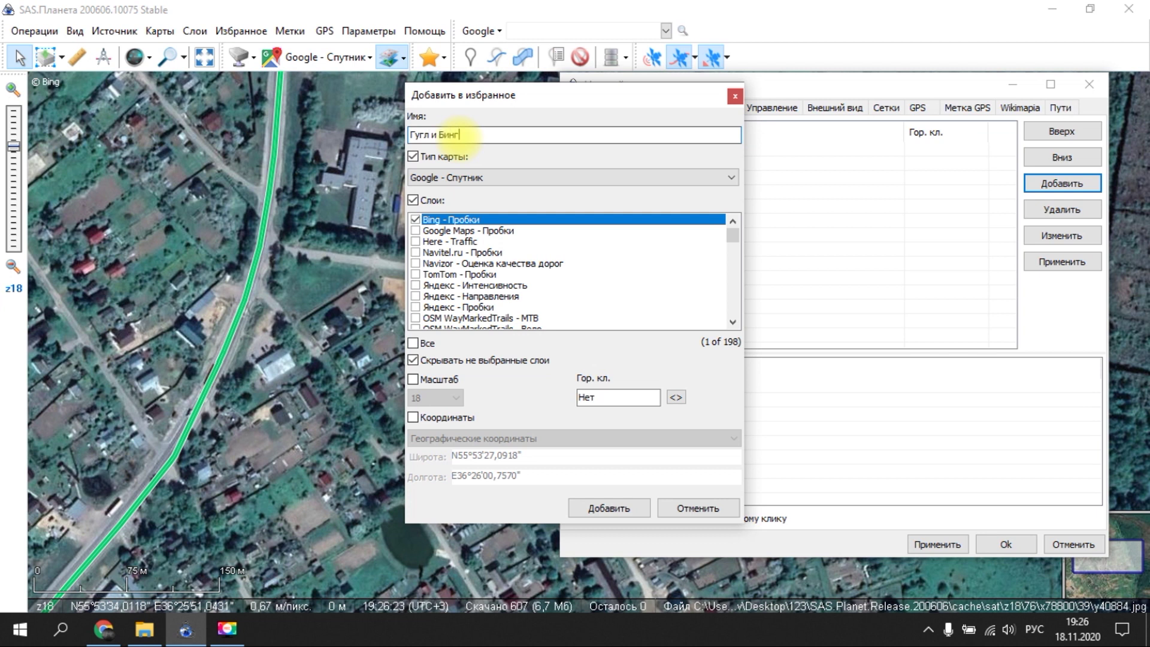
{"action": "left_click", "coordinate": [447, 177]}
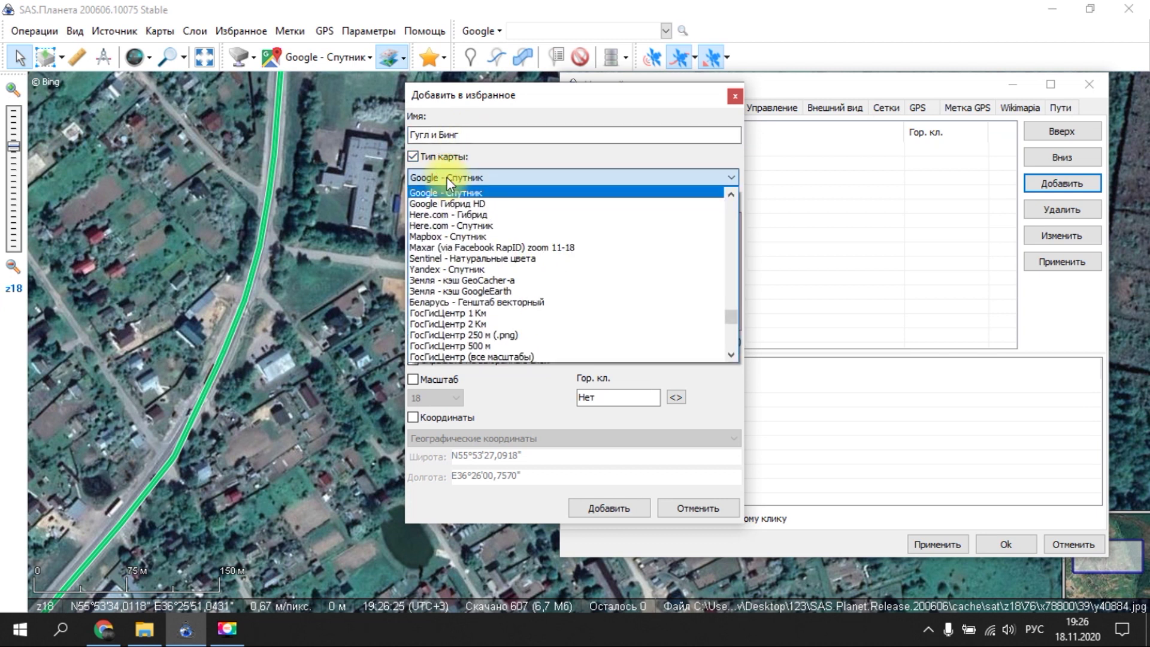
{"action": "left_click", "coordinate": [447, 177]}
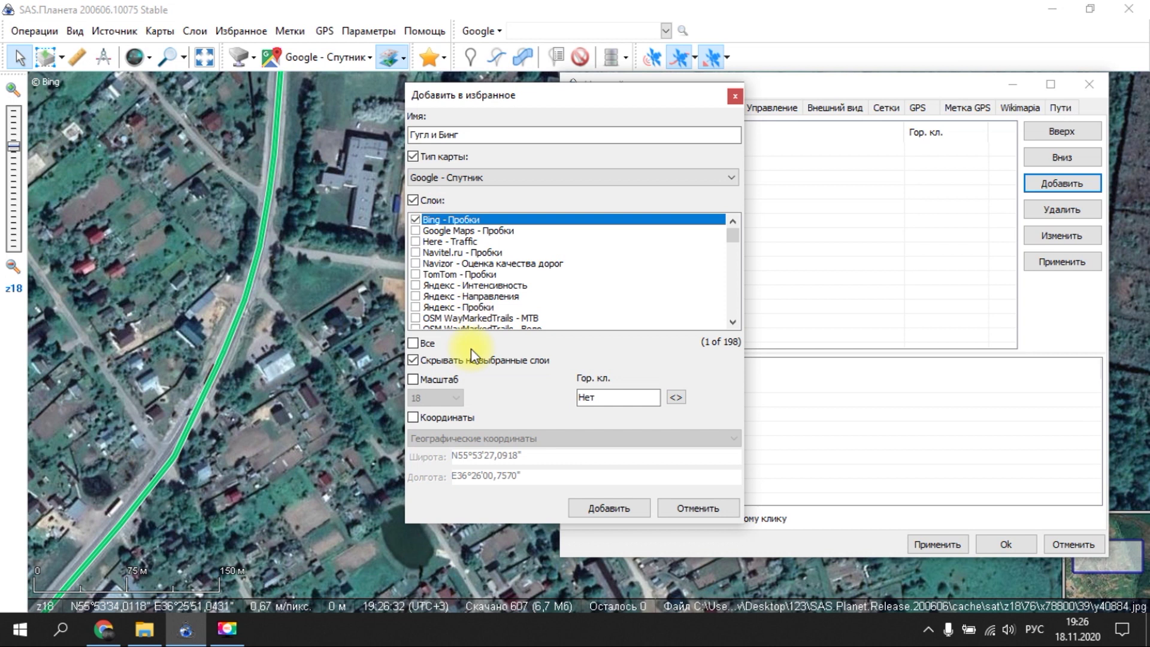
- Include scale 18 and the current coordinates in the favourite, assign hotkey O, add it and confirm the settings
{"action": "left_click", "coordinate": [413, 380]}
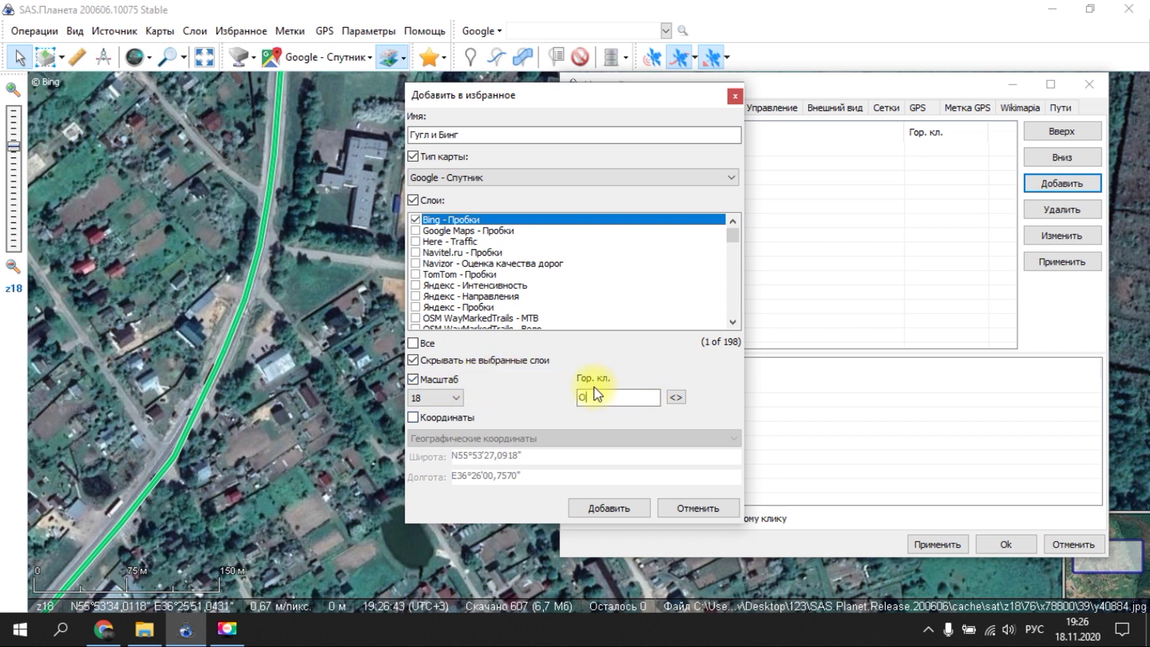
{"action": "left_click", "coordinate": [413, 417]}
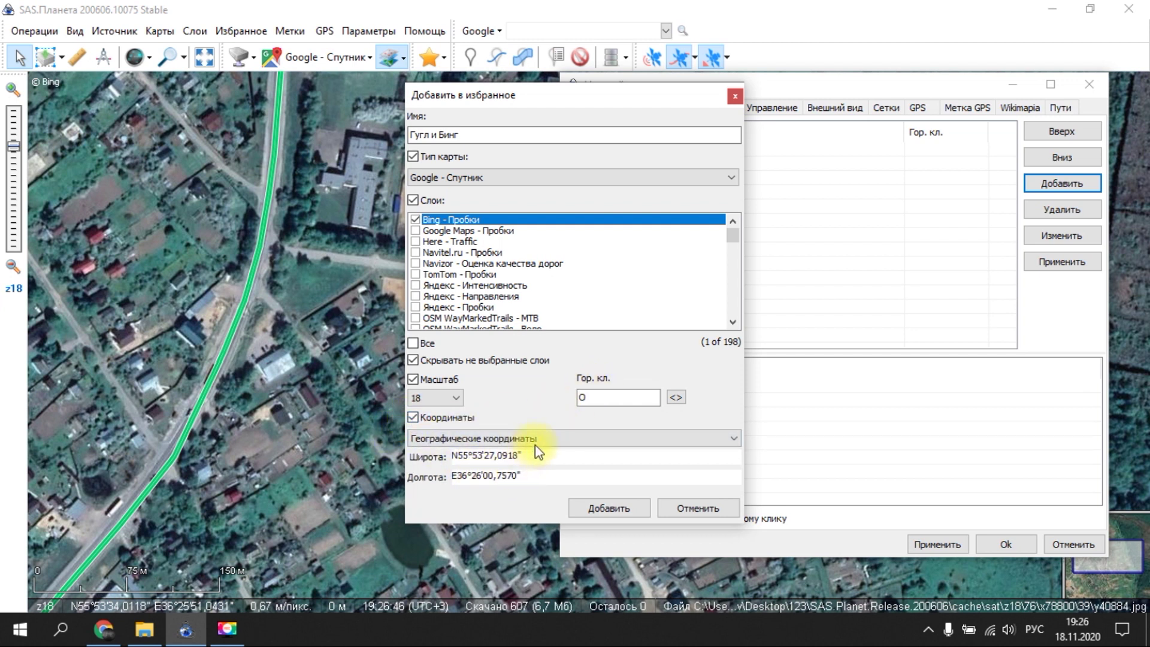
{"action": "left_click", "coordinate": [608, 509]}
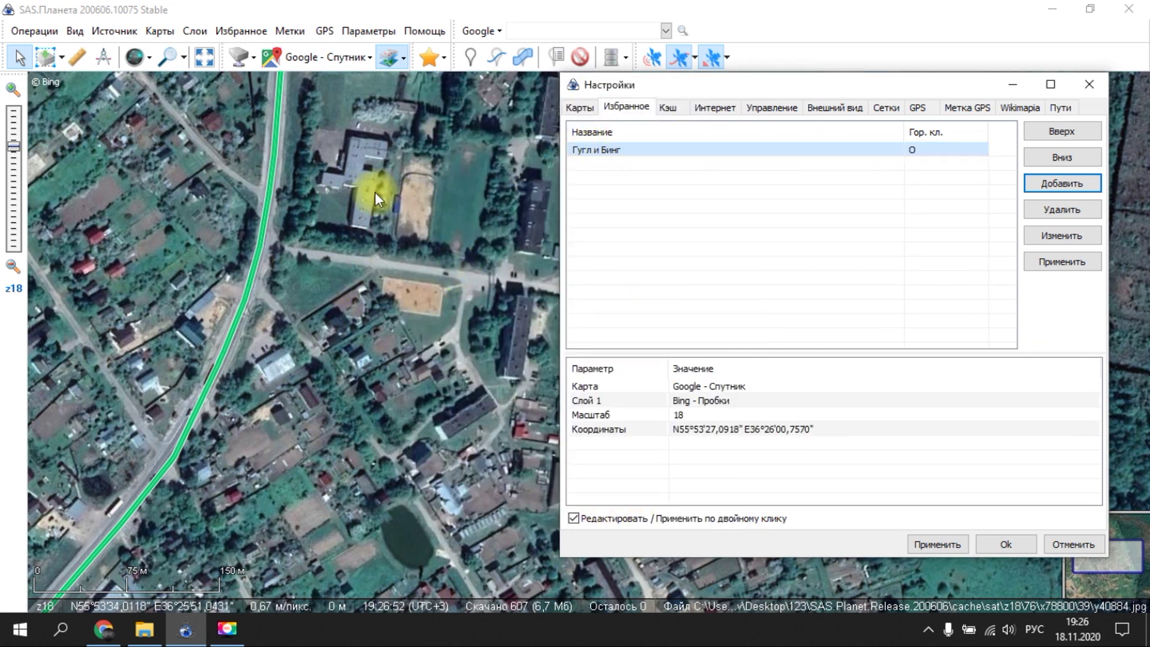
{"action": "left_click", "coordinate": [950, 544]}
{"action": "left_click", "coordinate": [1001, 545]}
- Hide all overlay layers on the satellite map of the village
{"action": "left_click_drag", "start_coordinate": [501, 196], "coordinate": [541, 257]}
{"action": "left_click", "coordinate": [393, 57]}
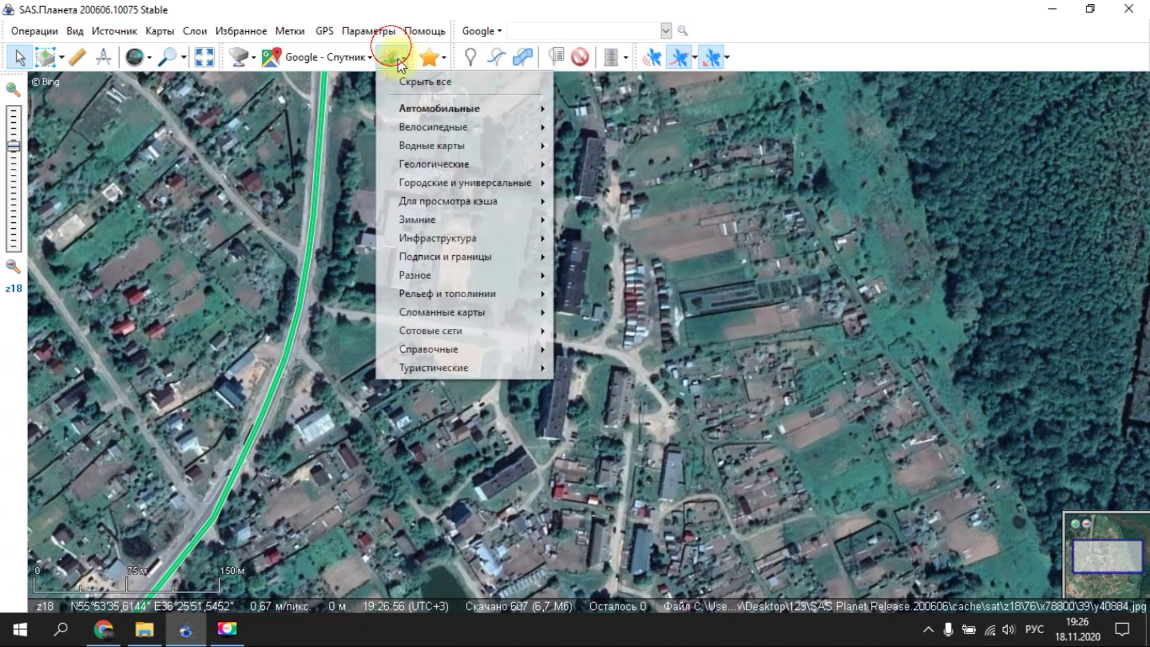
{"action": "left_click", "coordinate": [407, 78]}
- Switch the base map to OSM Opnvkarte.de - OpenBusMap and replace it with OSM Cyclosm
{"action": "left_click", "coordinate": [341, 55]}
{"action": "mouse_move", "coordinate": [386, 217]}
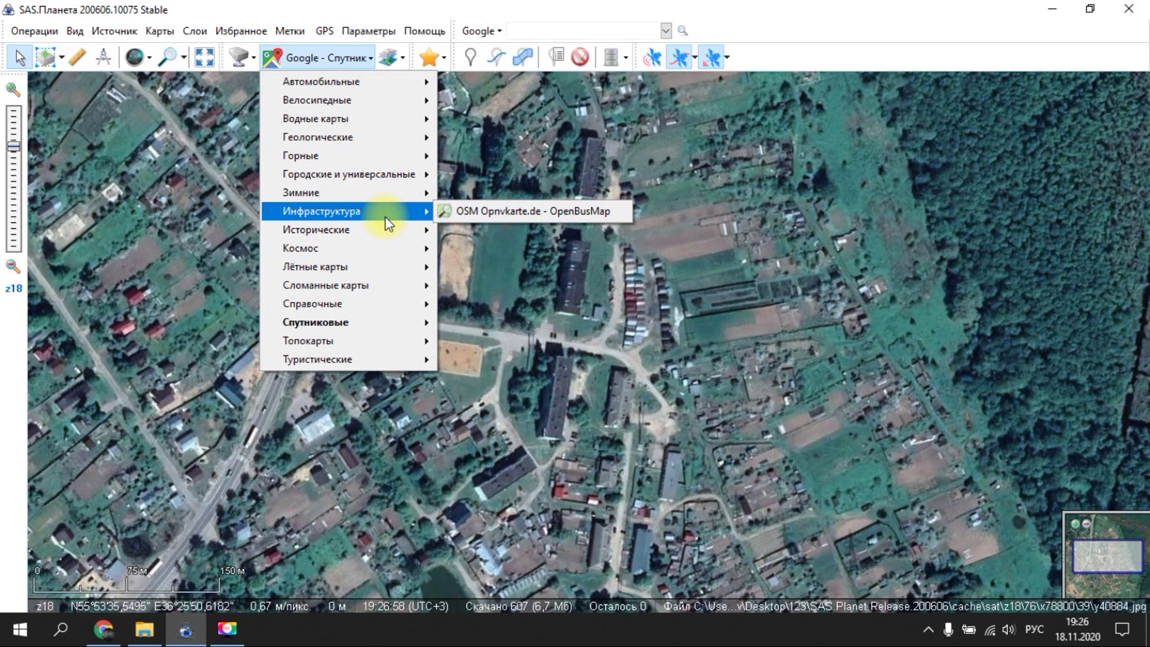
{"action": "left_click", "coordinate": [506, 212]}
{"action": "left_click", "coordinate": [313, 58]}
{"action": "mouse_move", "coordinate": [360, 267]}
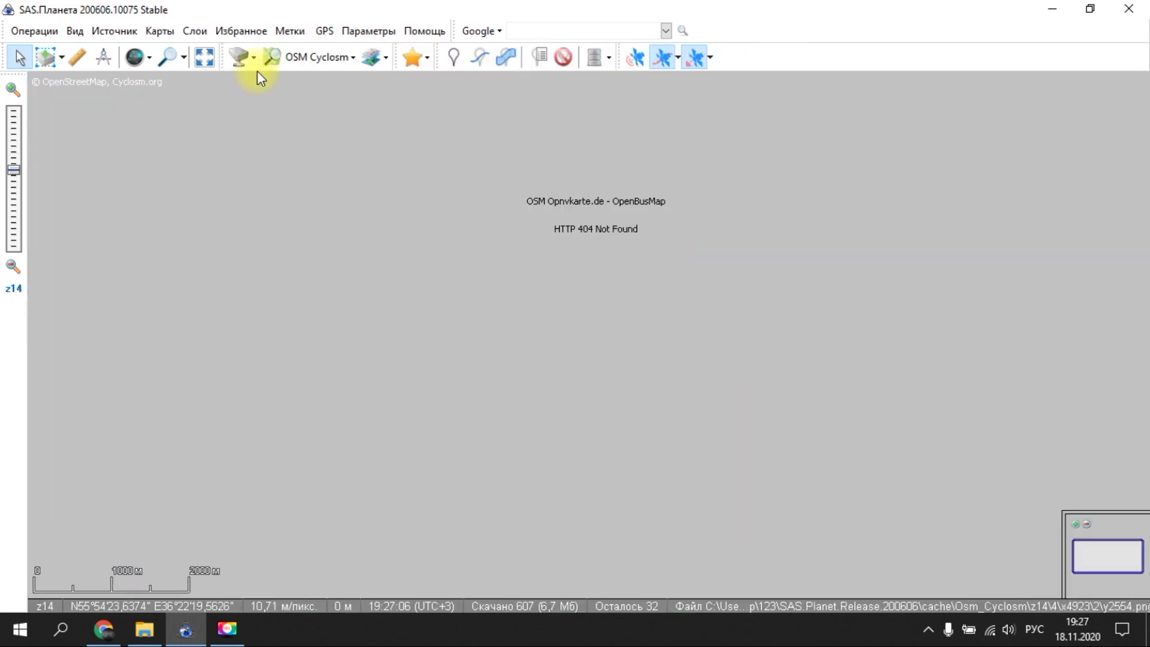
{"action": "left_click", "coordinate": [293, 60]}
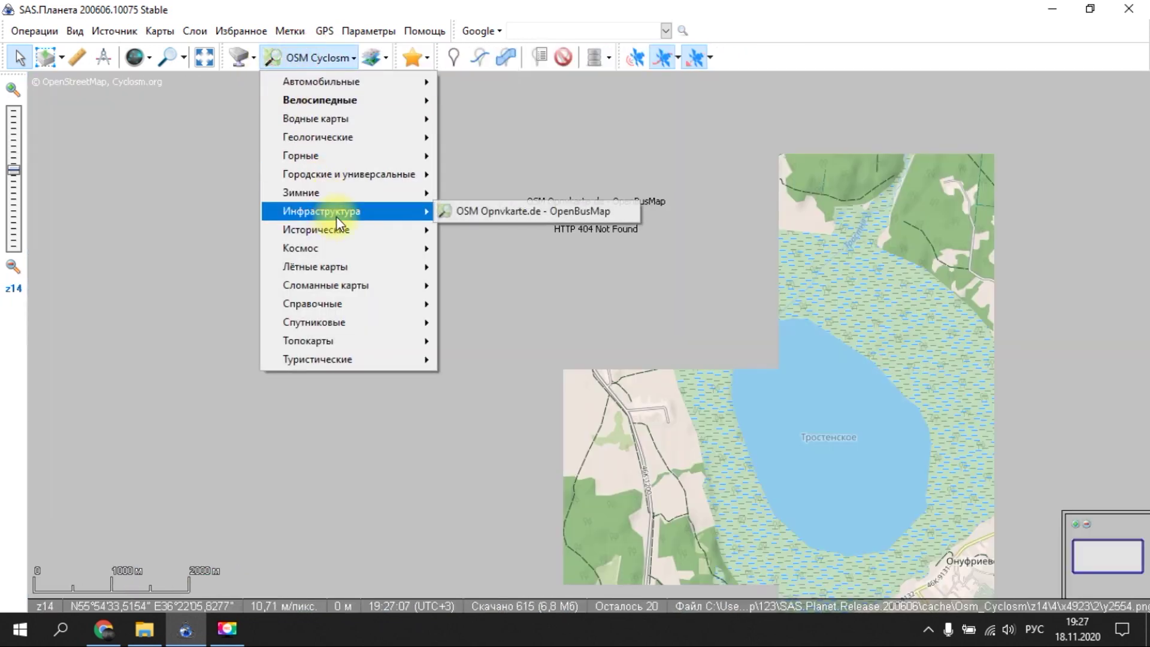
{"action": "left_click", "coordinate": [792, 247]}
- Move the OSM Cyclosm view towards Moscow, recall the "Гугл и Бинг" favourite, and check its base map and layer
{"action": "left_click_drag", "start_coordinate": [689, 333], "coordinate": [437, 267]}
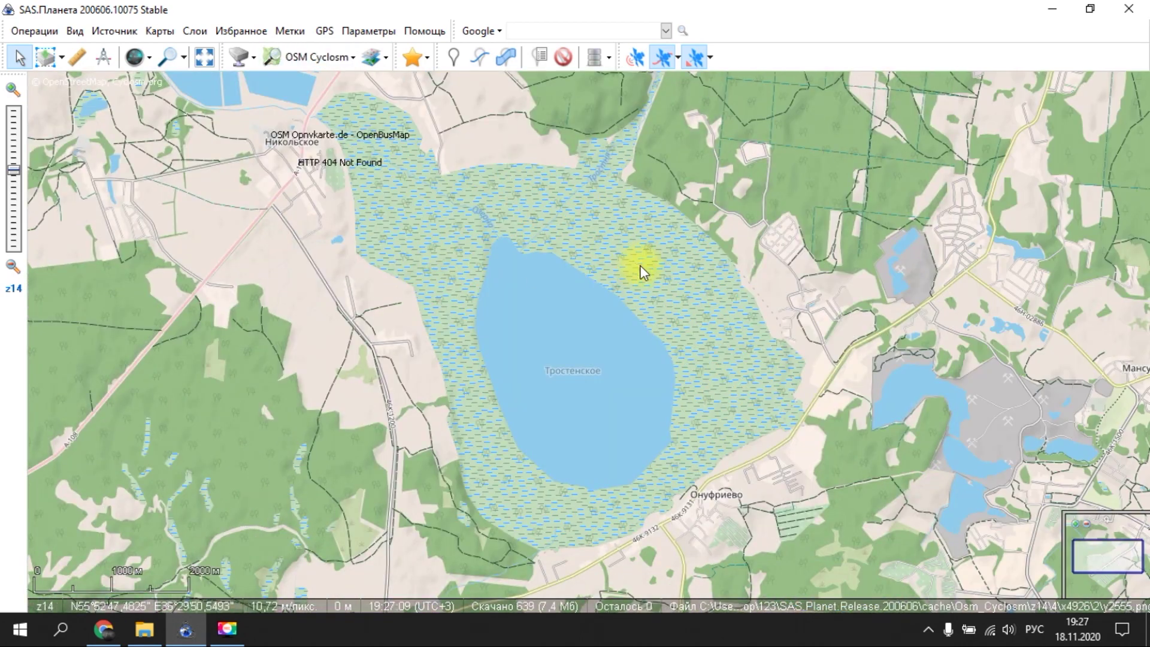
{"action": "scroll", "coordinate": [642, 272], "scroll_direction": "down", "scroll_amount": 2}
{"action": "left_click_drag", "start_coordinate": [812, 326], "coordinate": [492, 141]}
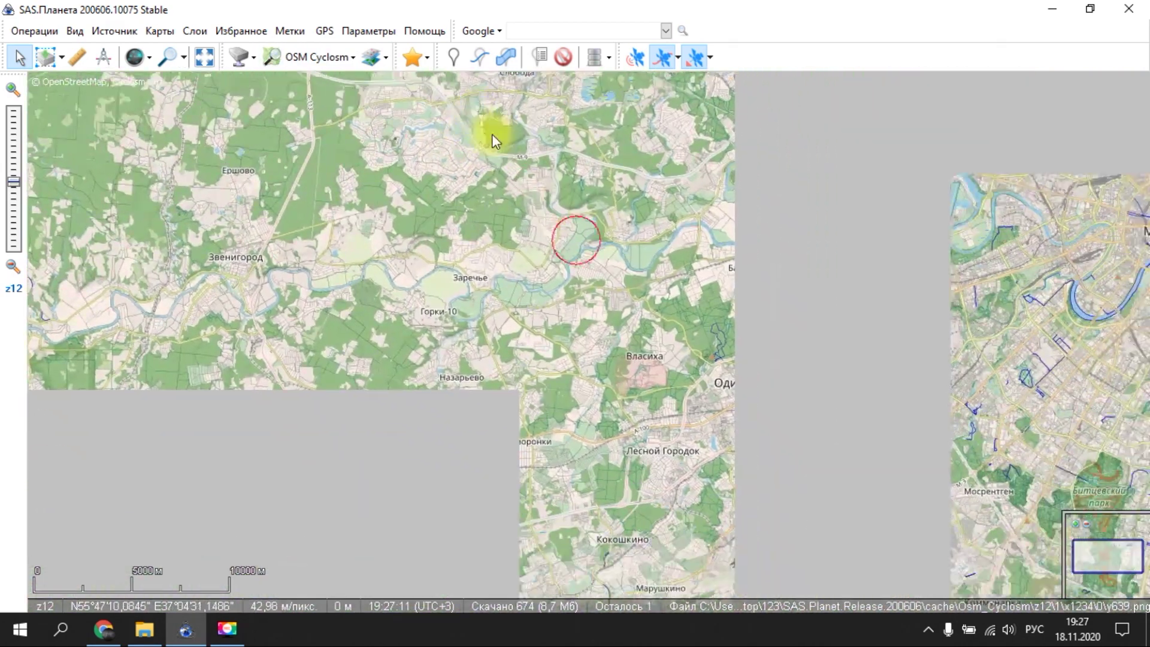
{"action": "scroll", "coordinate": [624, 290], "scroll_direction": "down", "scroll_amount": 1}
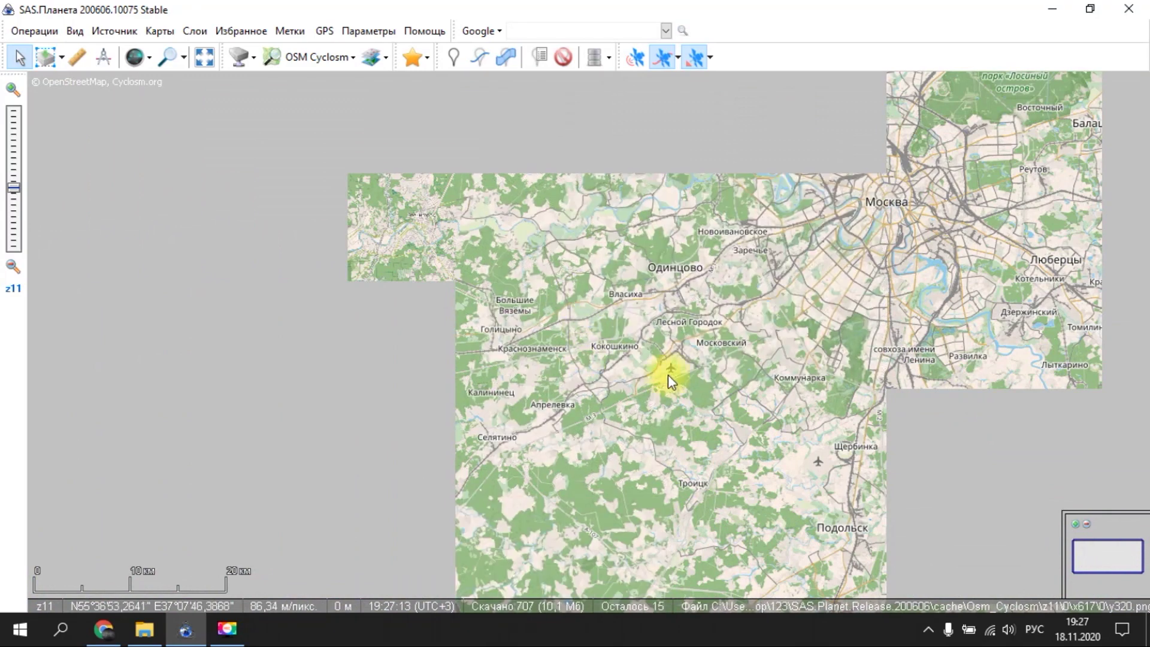
{"action": "left_click_drag", "start_coordinate": [667, 375], "coordinate": [560, 238]}
{"action": "left_click_drag", "start_coordinate": [688, 249], "coordinate": [301, 95]}
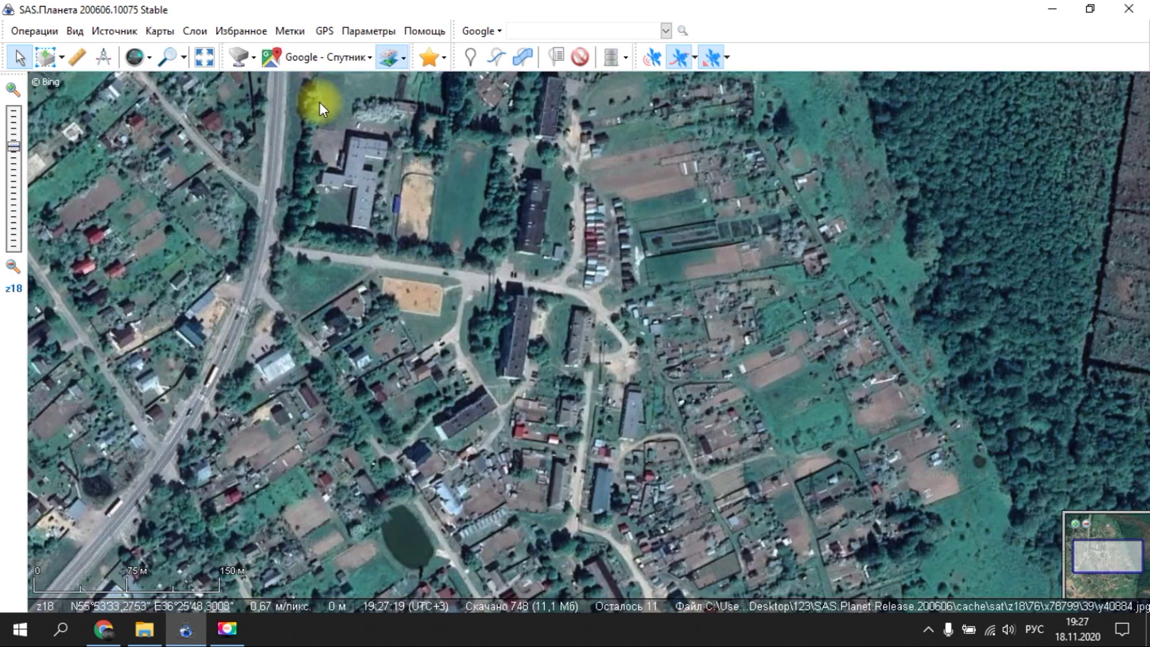
{"action": "left_click_drag", "start_coordinate": [367, 257], "coordinate": [564, 355]}
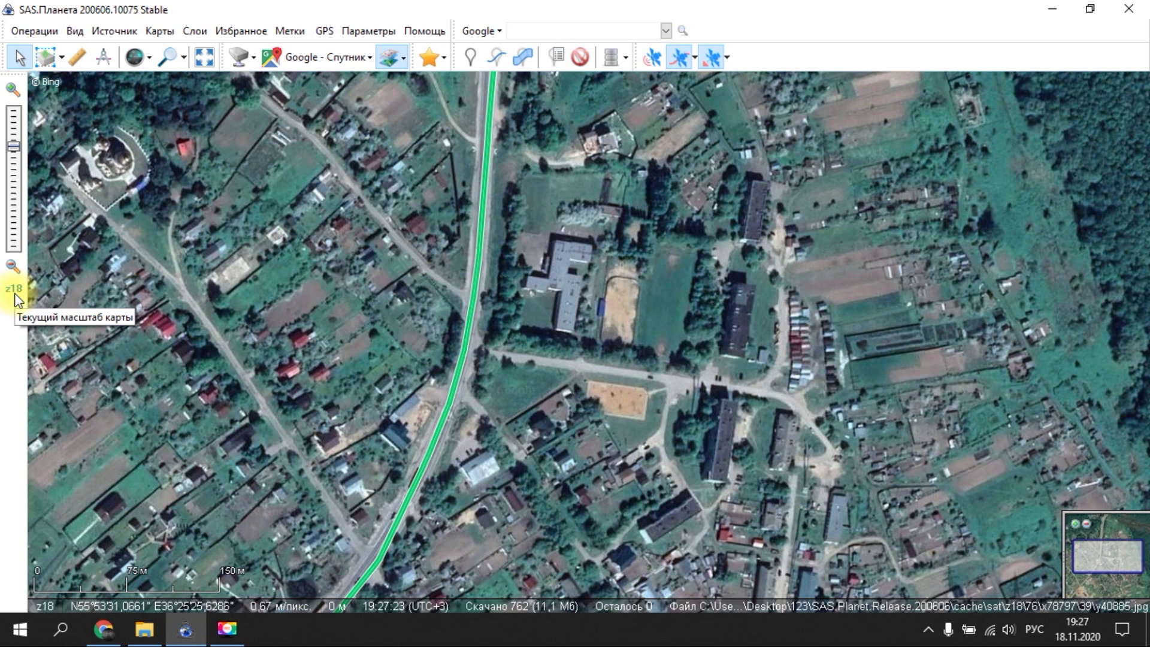
{"action": "left_click", "coordinate": [390, 57]}
{"action": "mouse_move", "coordinate": [483, 110]}
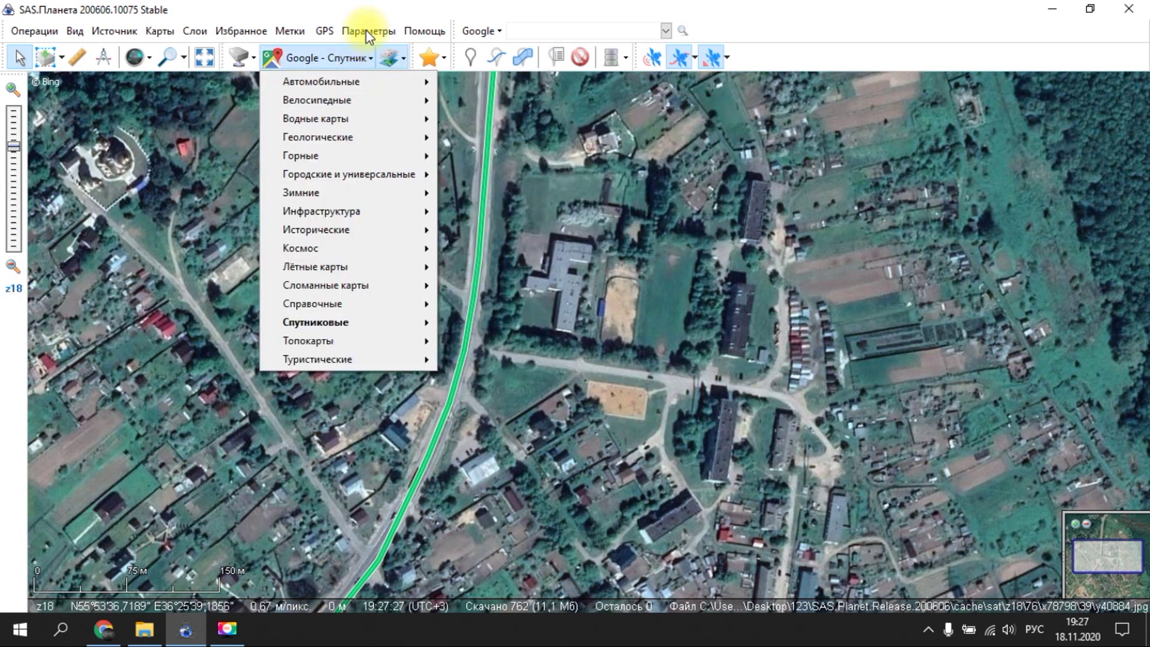
- Reopen the settings to review the saved favourite and the cache paths, moving the window towards the screen centre
{"action": "mouse_move", "coordinate": [368, 31]}
{"action": "left_click", "coordinate": [392, 99]}
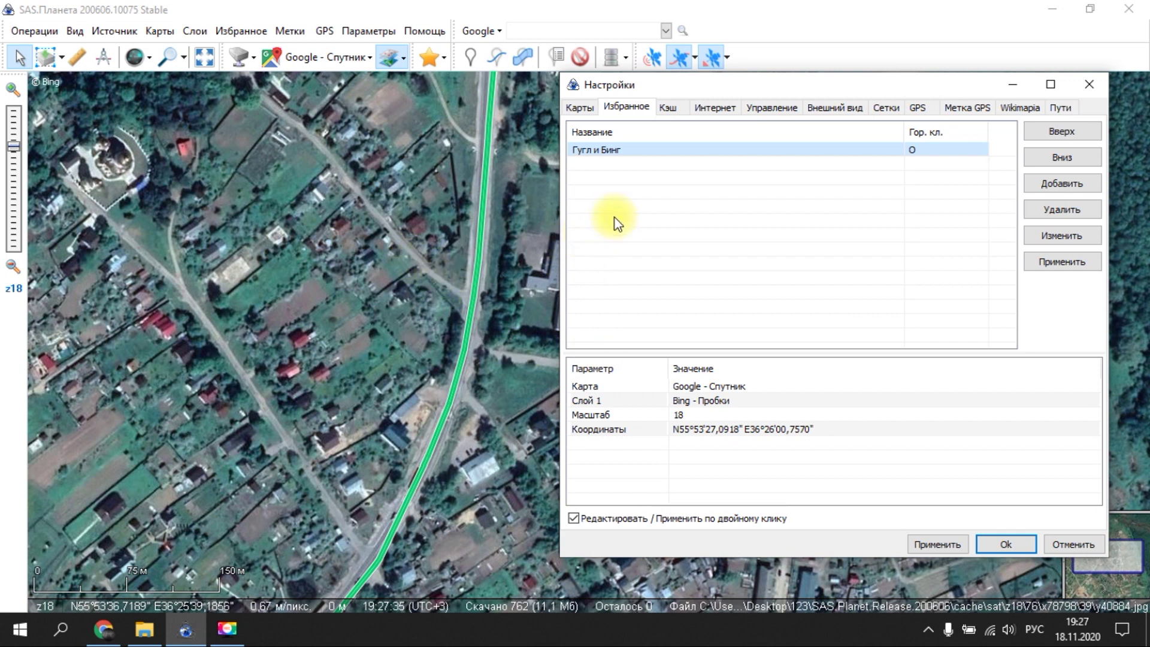
{"action": "left_click", "coordinate": [670, 109]}
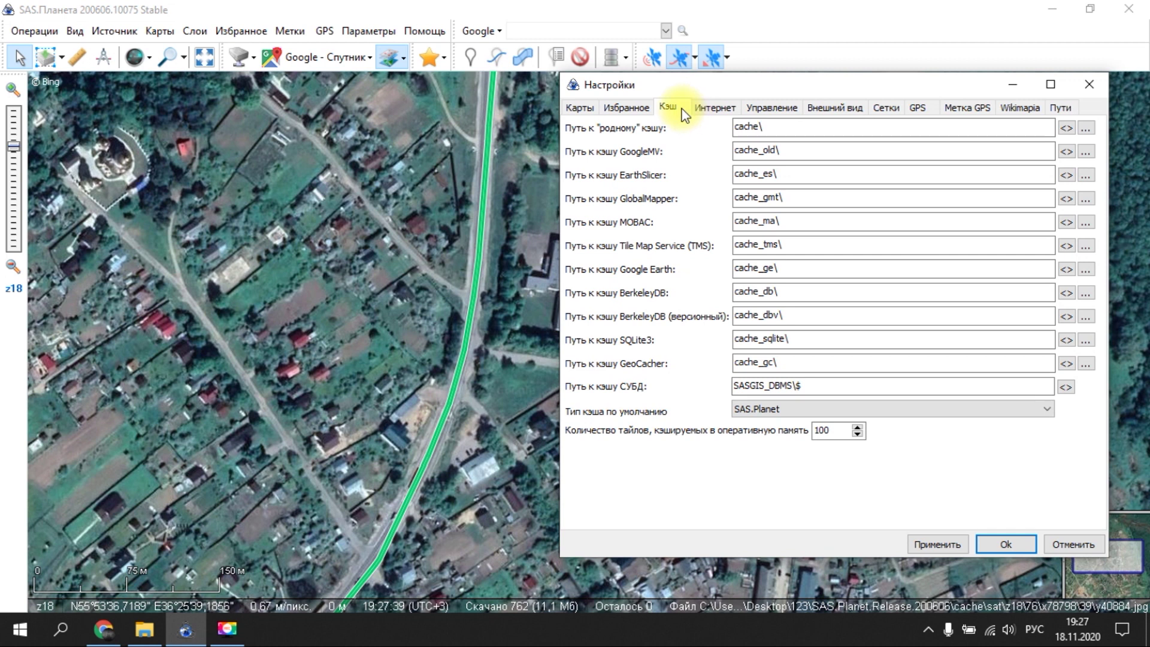
{"action": "left_click_drag", "start_coordinate": [685, 88], "coordinate": [504, 91]}
- Set the default cache type to SQLite3
{"action": "left_click", "coordinate": [584, 420]}
{"action": "left_click", "coordinate": [584, 419]}
{"action": "left_click", "coordinate": [584, 421]}
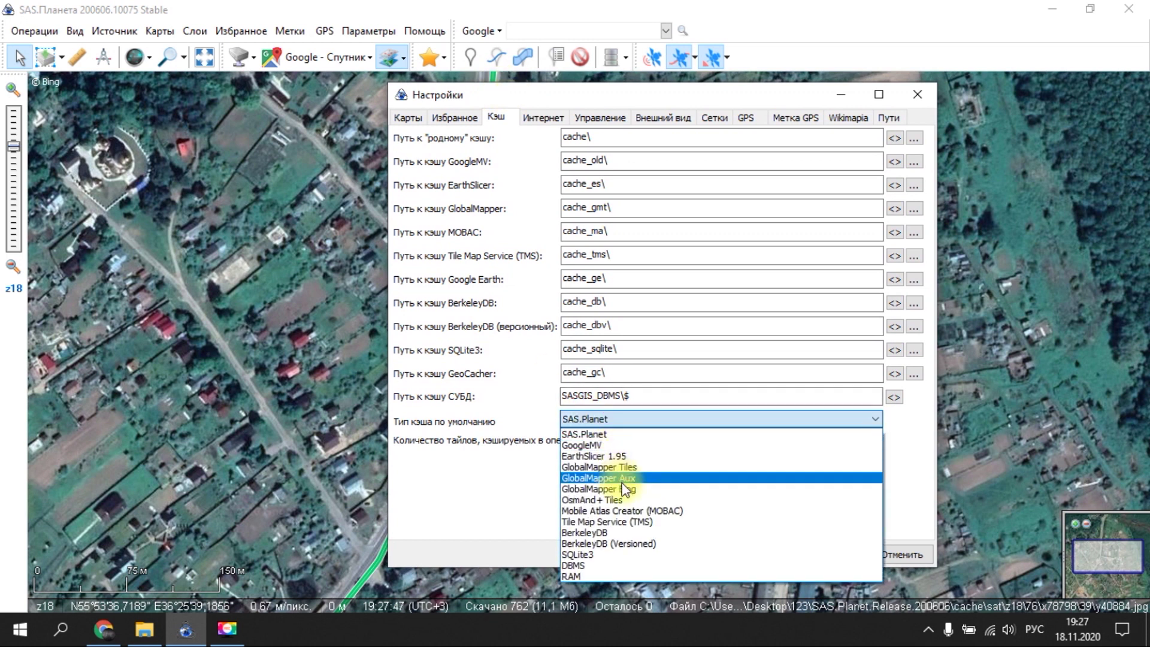
{"action": "left_click", "coordinate": [623, 554]}
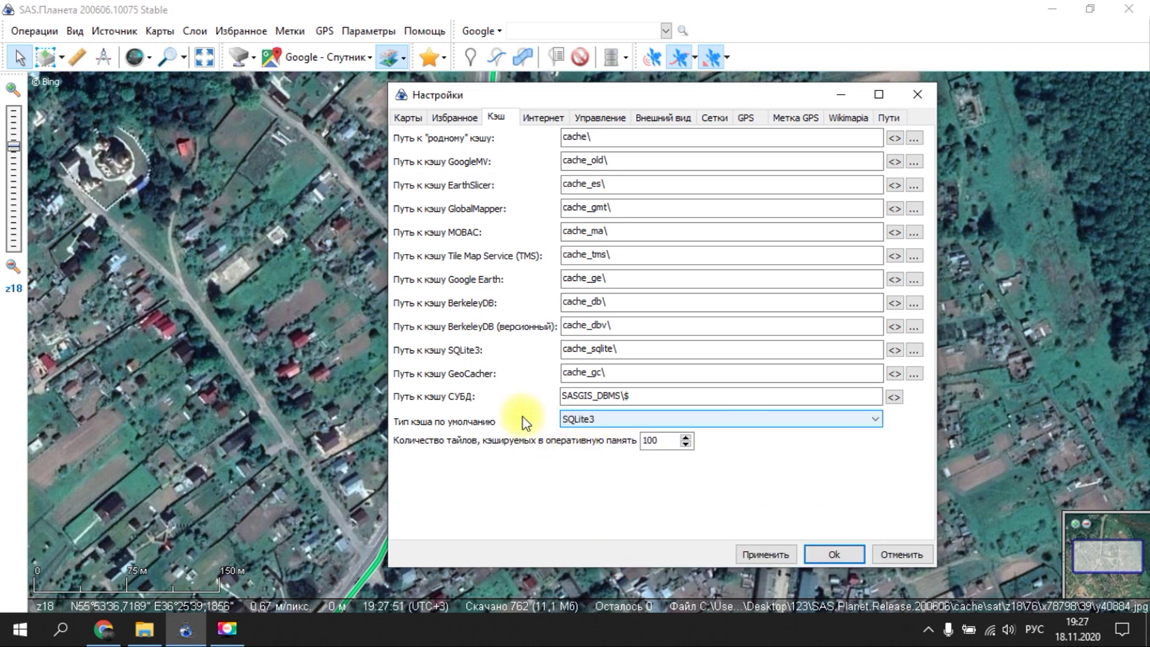
- Set the default cache type back to SAS.Planet and confirm the settings
{"action": "left_click", "coordinate": [601, 424]}
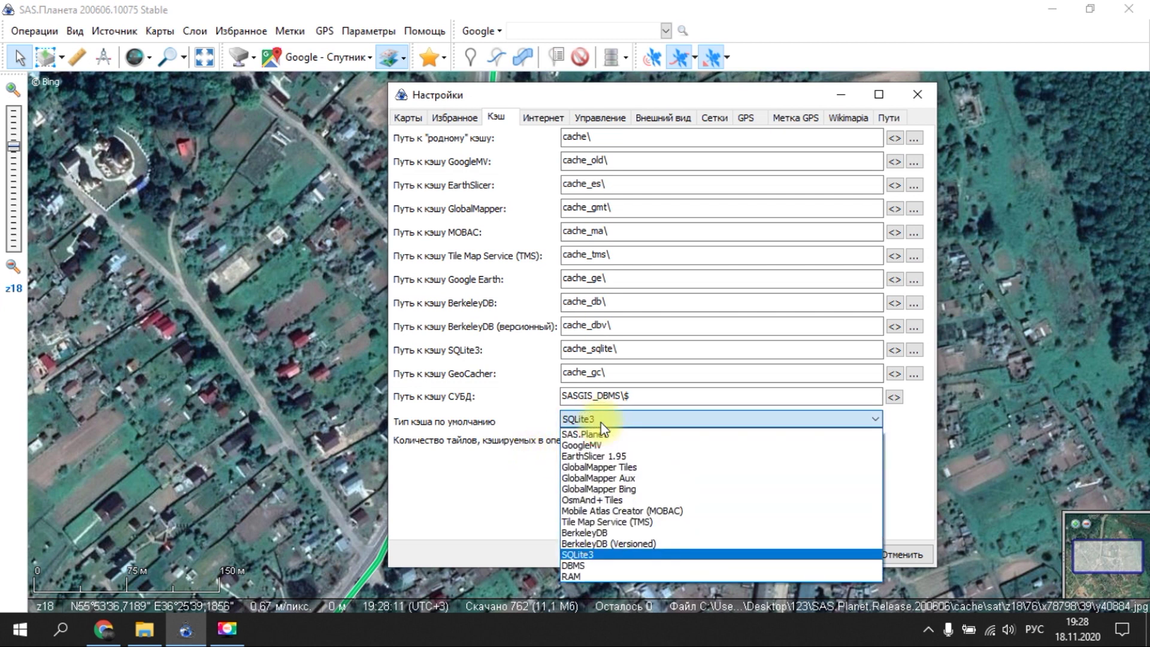
{"action": "left_click", "coordinate": [598, 434]}
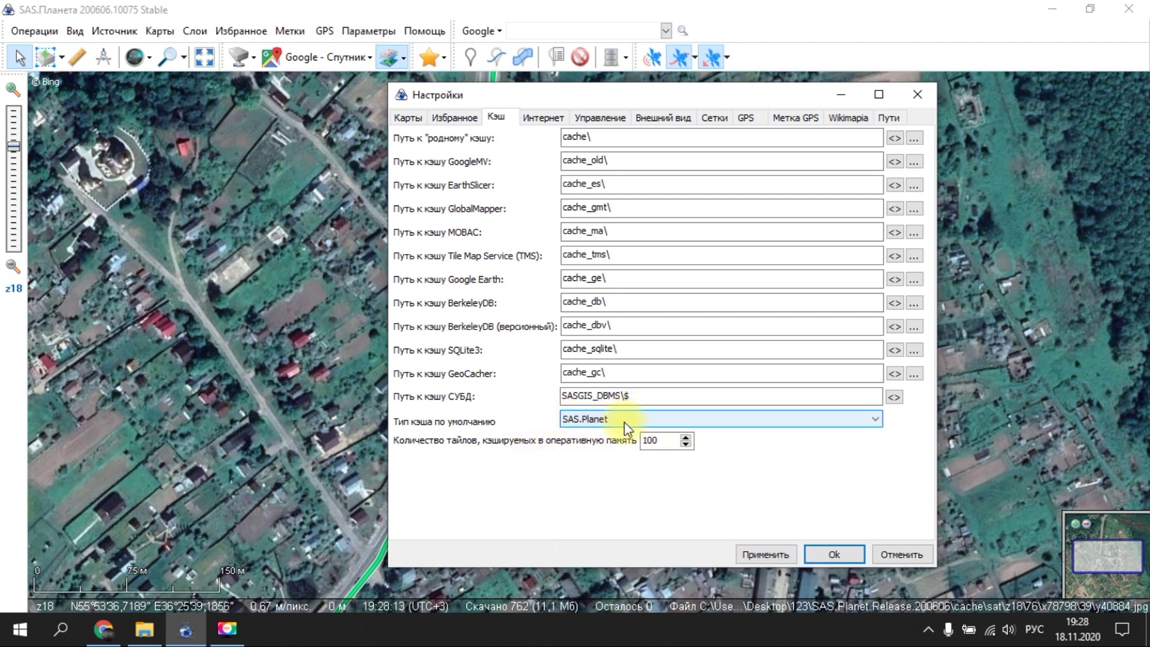
{"action": "left_click", "coordinate": [839, 551]}
- Reopen the program settings and review the Internet, control and appearance options
{"action": "left_click", "coordinate": [369, 30]}
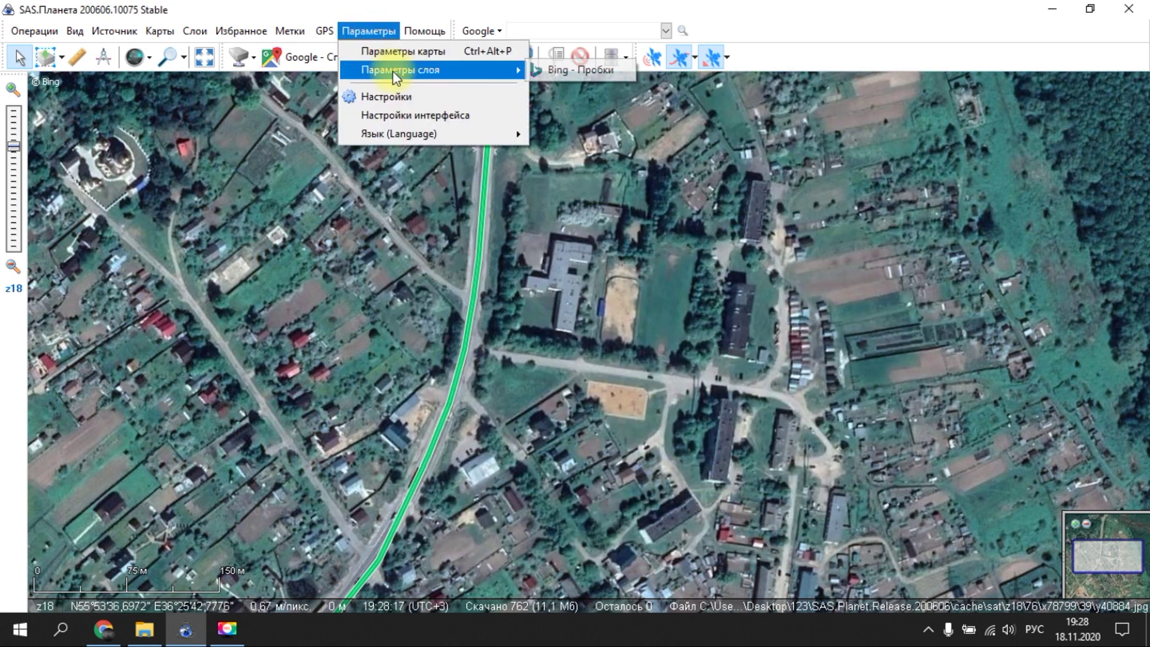
{"action": "left_click", "coordinate": [397, 95]}
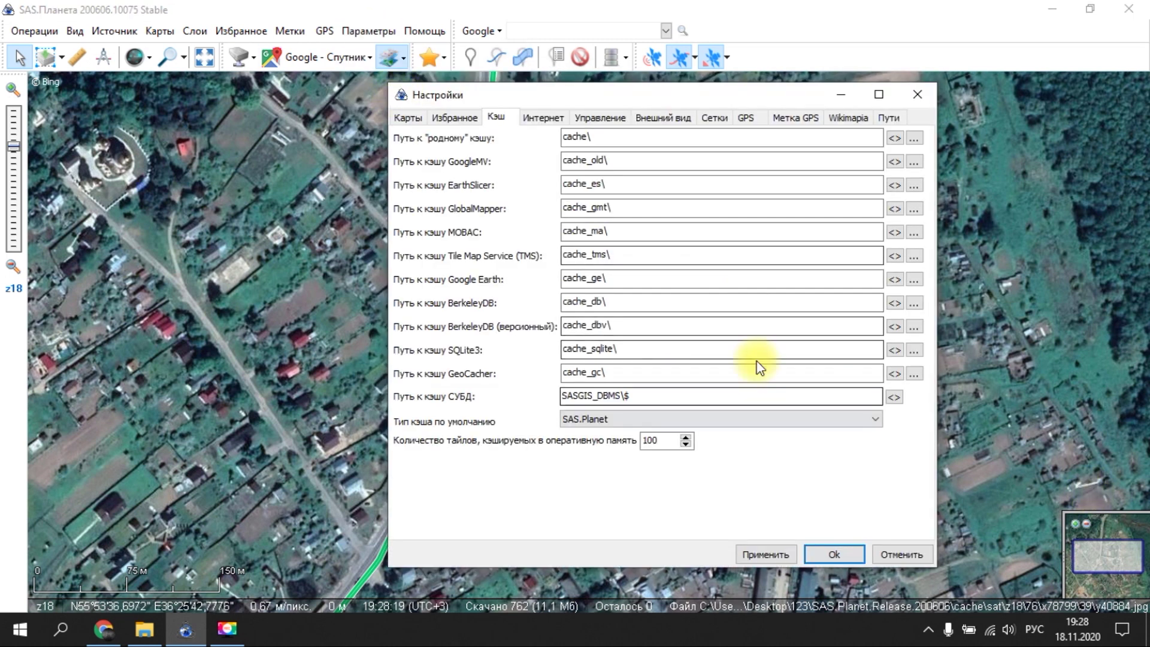
{"action": "left_click", "coordinate": [543, 120]}
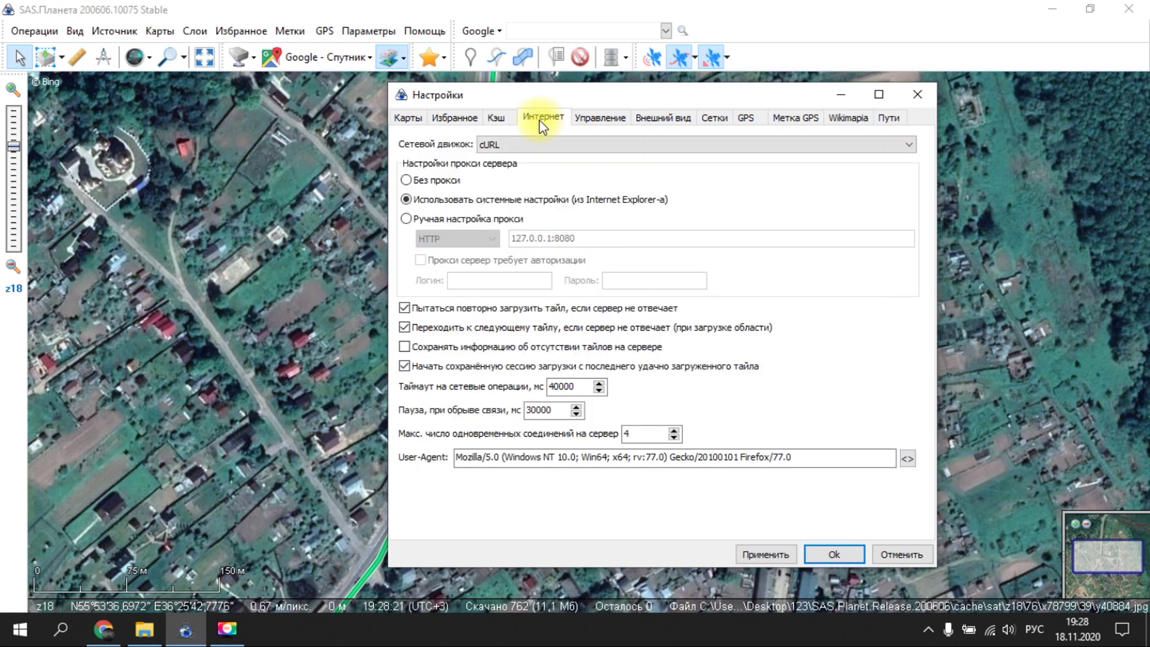
{"action": "left_click", "coordinate": [598, 120]}
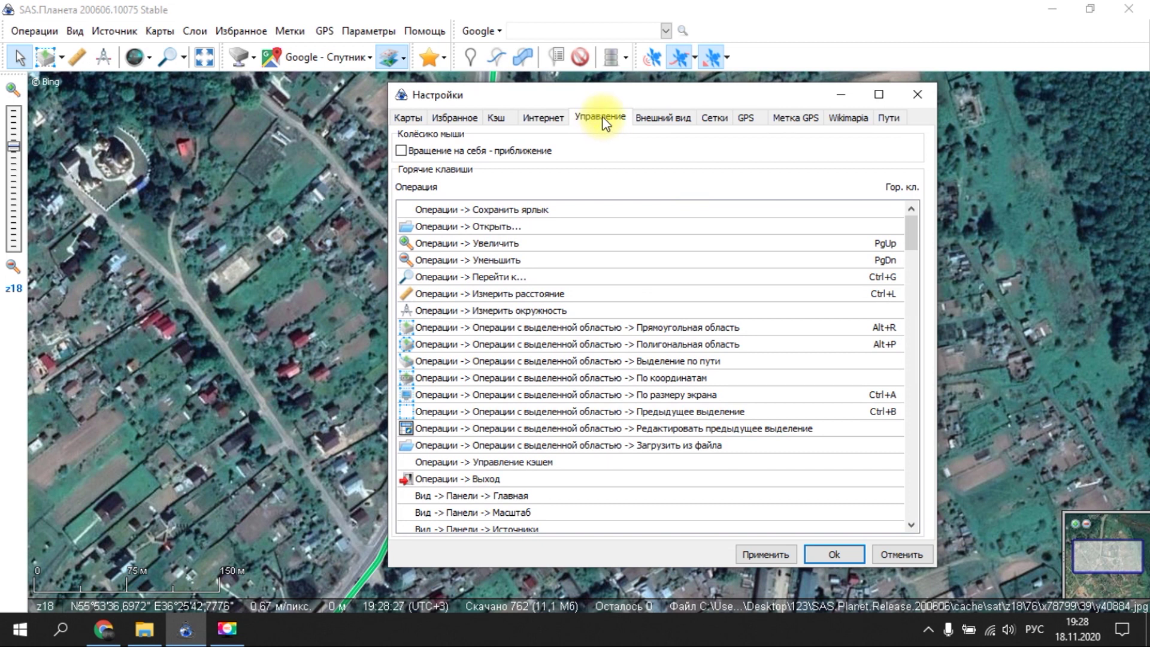
{"action": "left_click", "coordinate": [664, 117]}
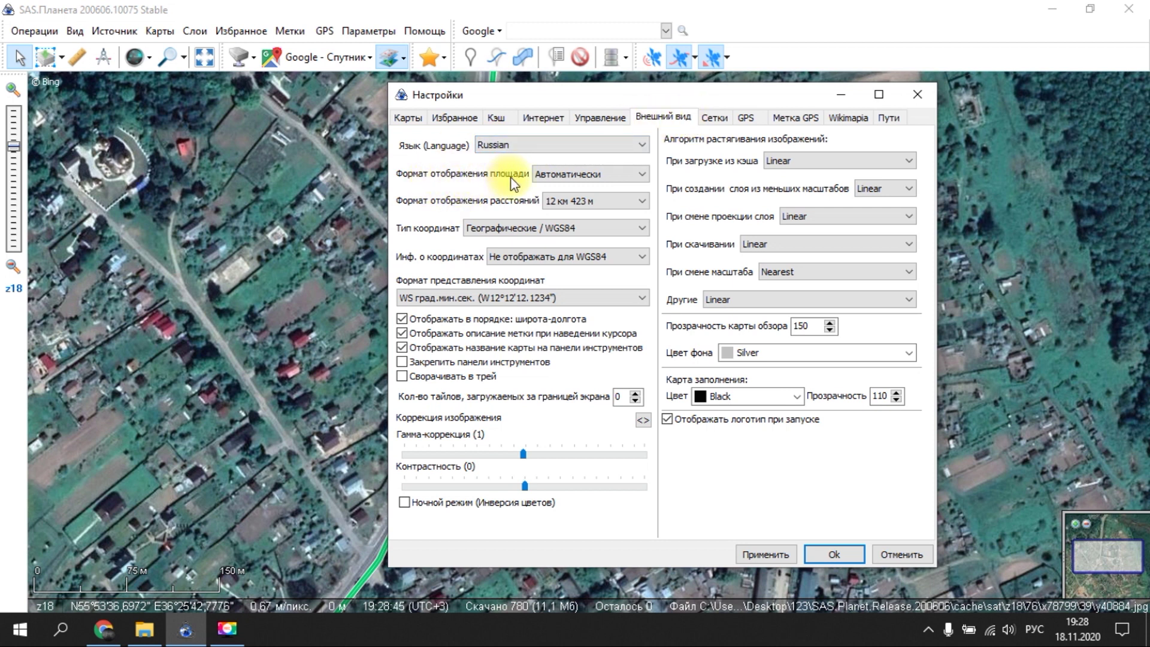
- Examine the available display formats for areas and distances in the appearance settings
{"action": "left_click", "coordinate": [554, 175]}
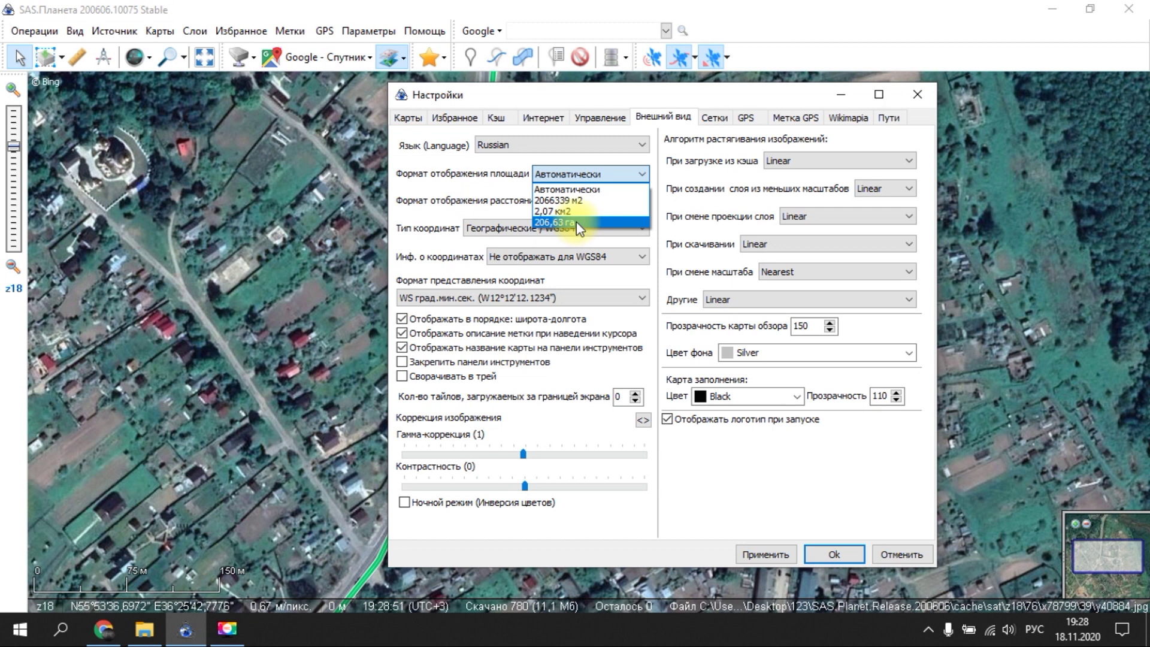
{"action": "left_click", "coordinate": [589, 179]}
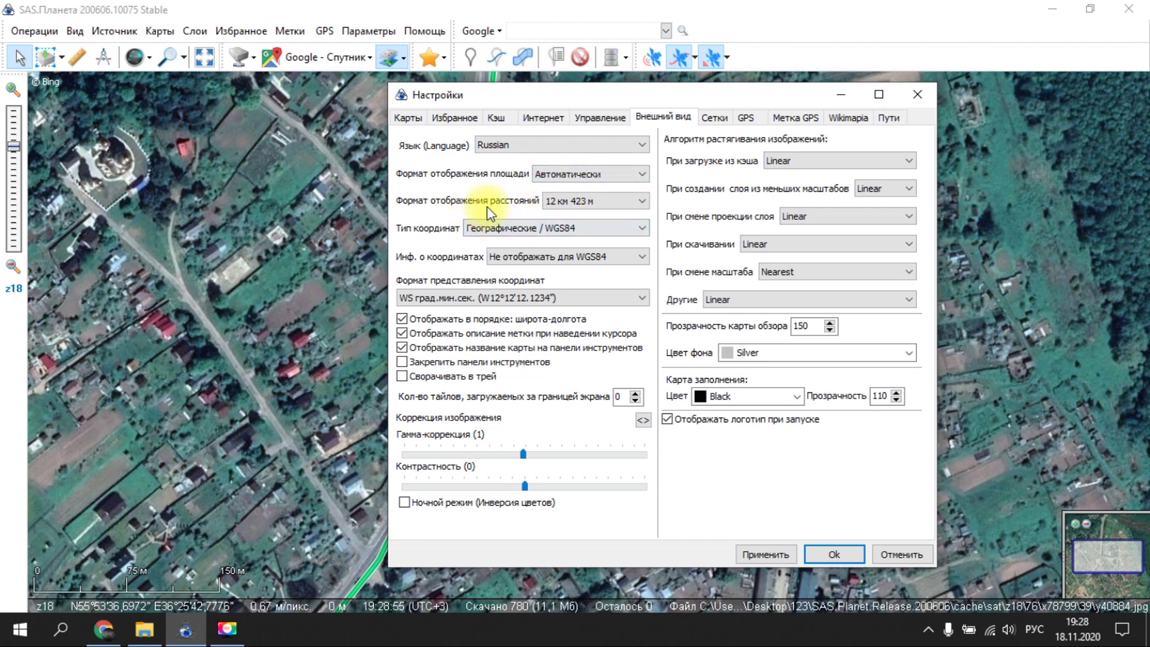
{"action": "left_click", "coordinate": [599, 205]}
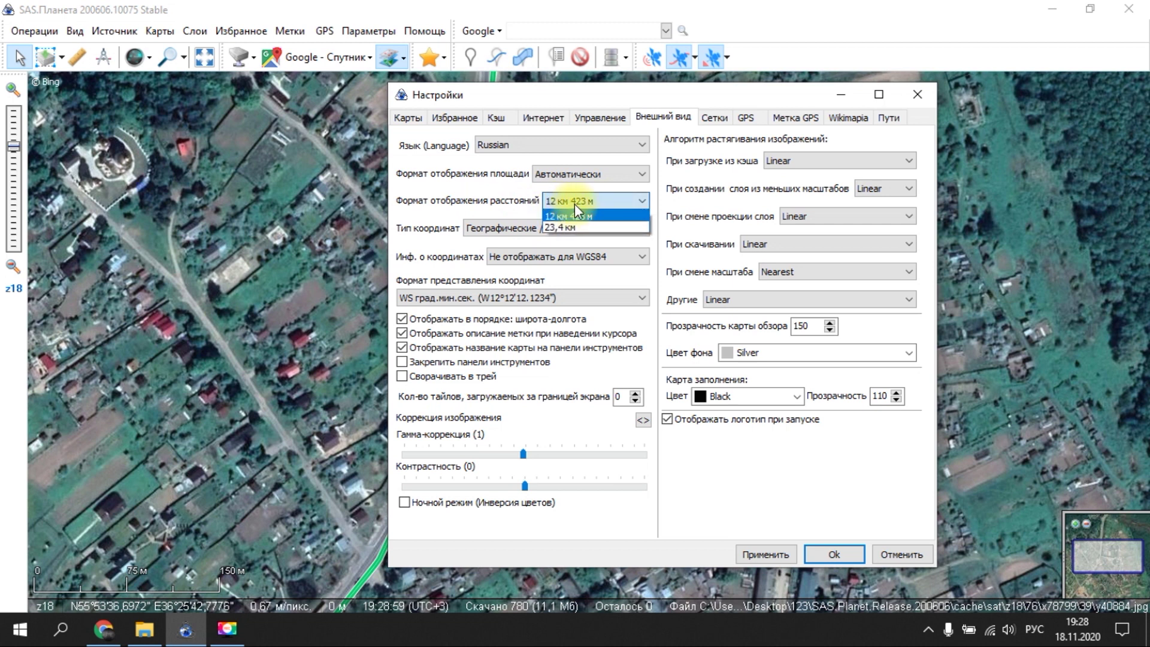
{"action": "left_click", "coordinate": [612, 203]}
{"action": "left_click", "coordinate": [596, 199]}
{"action": "left_click", "coordinate": [594, 204]}
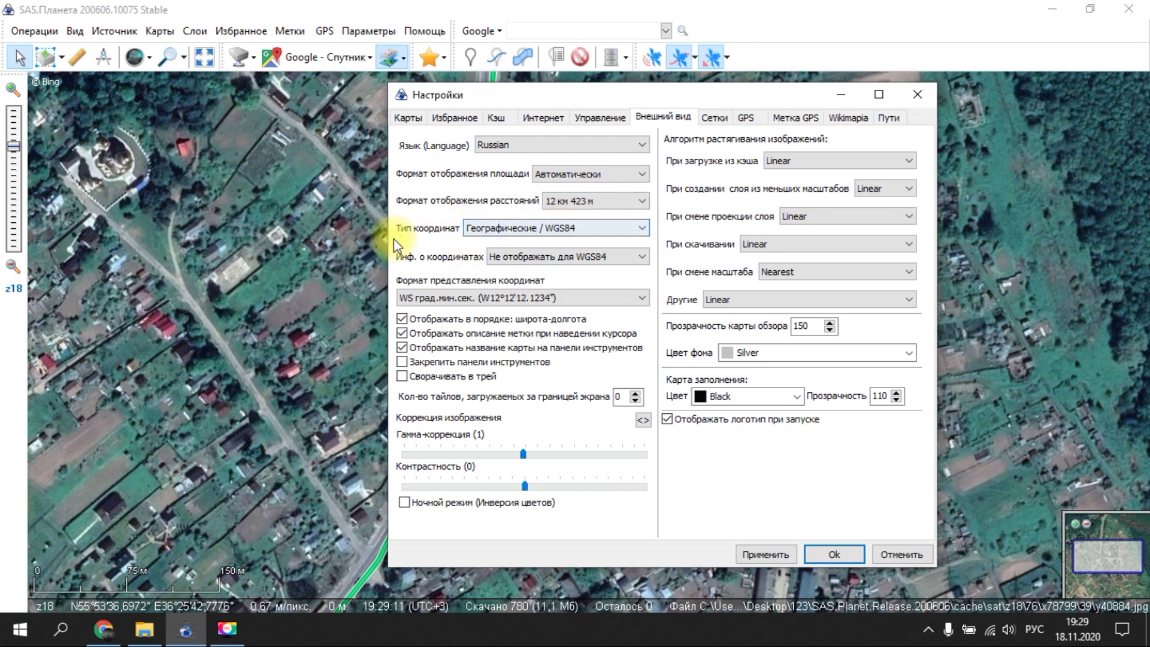
- Examine the available coordinate types, including WGS84, СК-42 (Пулково 1942) and Гаусс-Крюгер
{"action": "left_click", "coordinate": [512, 232]}
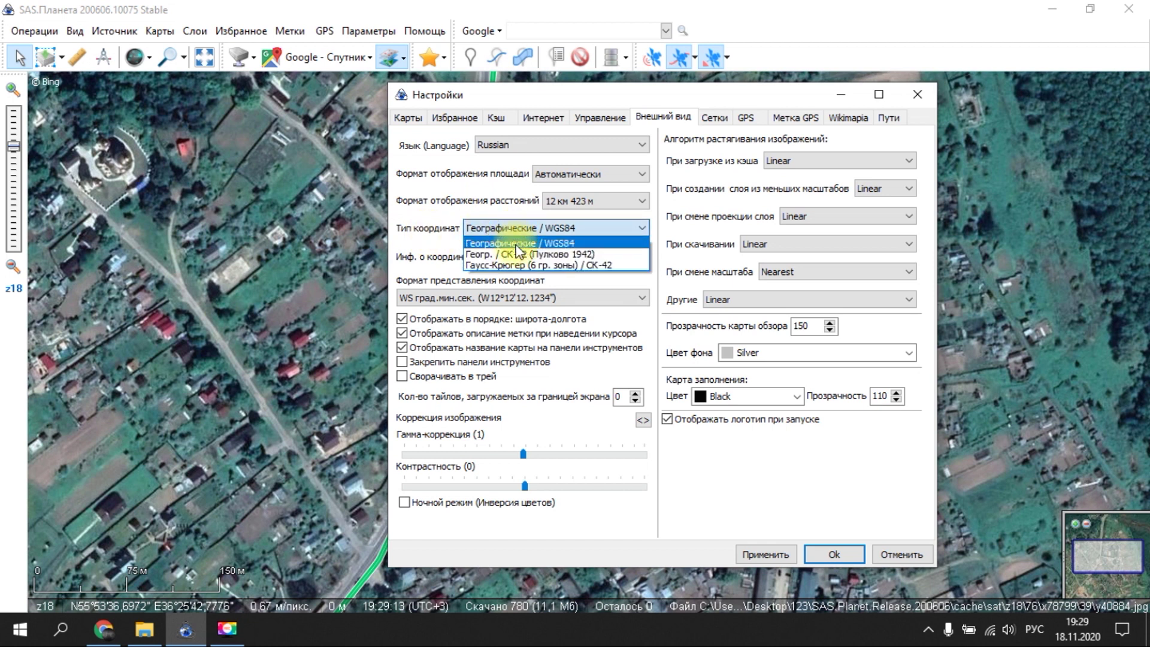
{"action": "left_click", "coordinate": [578, 229]}
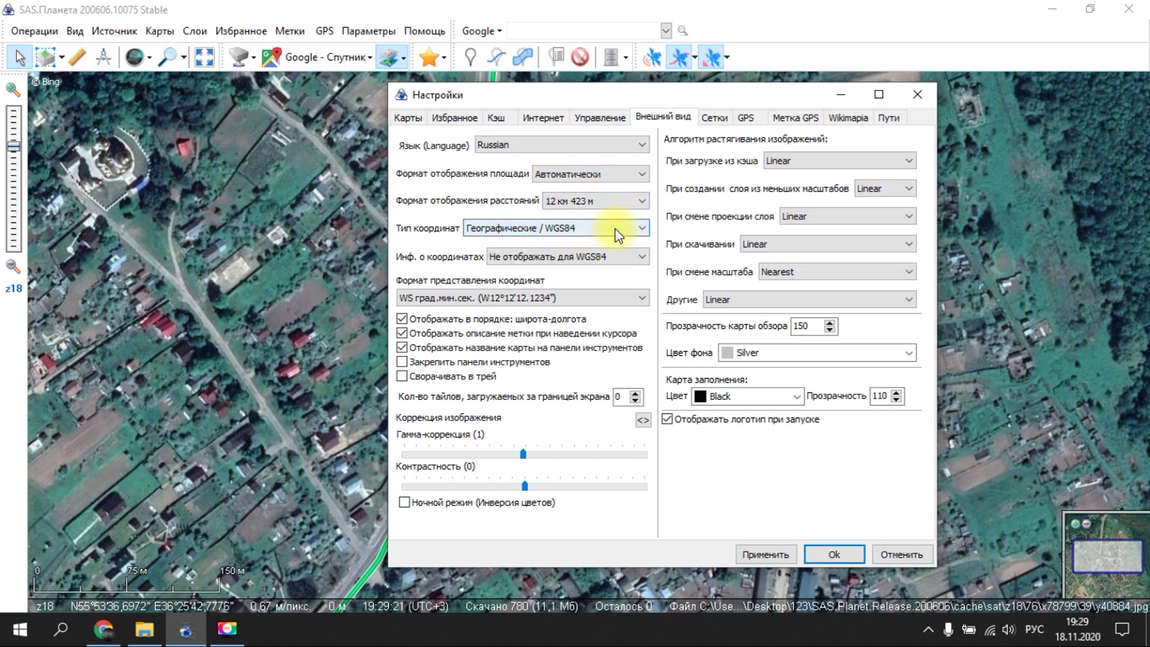
{"action": "left_click", "coordinate": [580, 228]}
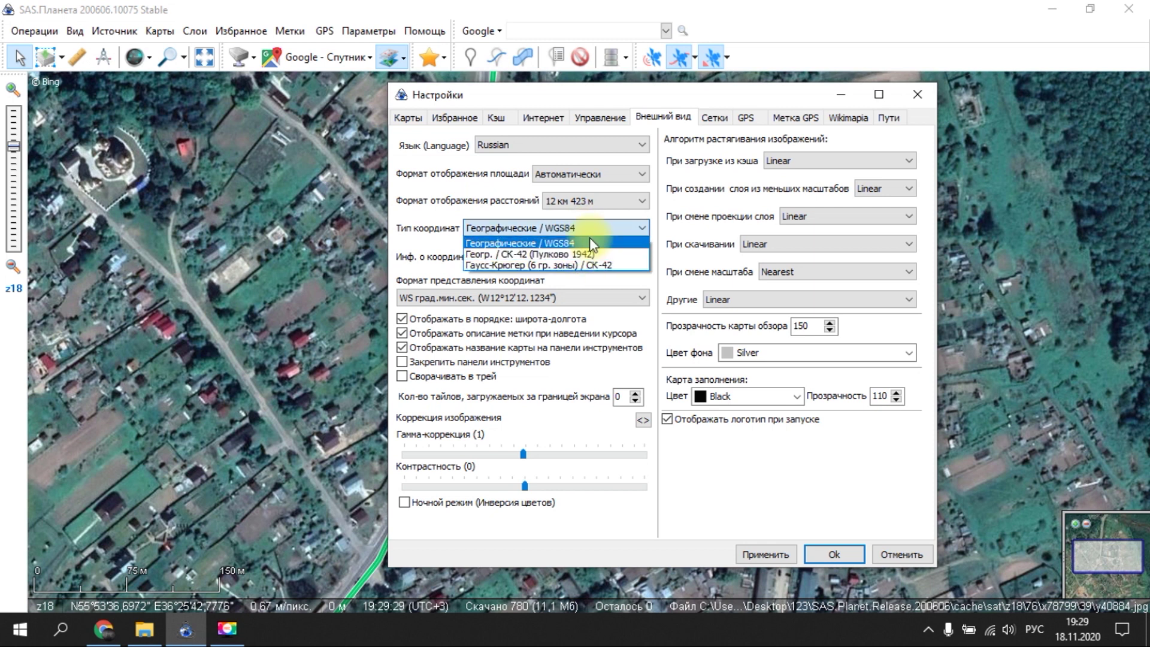
{"action": "left_click", "coordinate": [587, 229]}
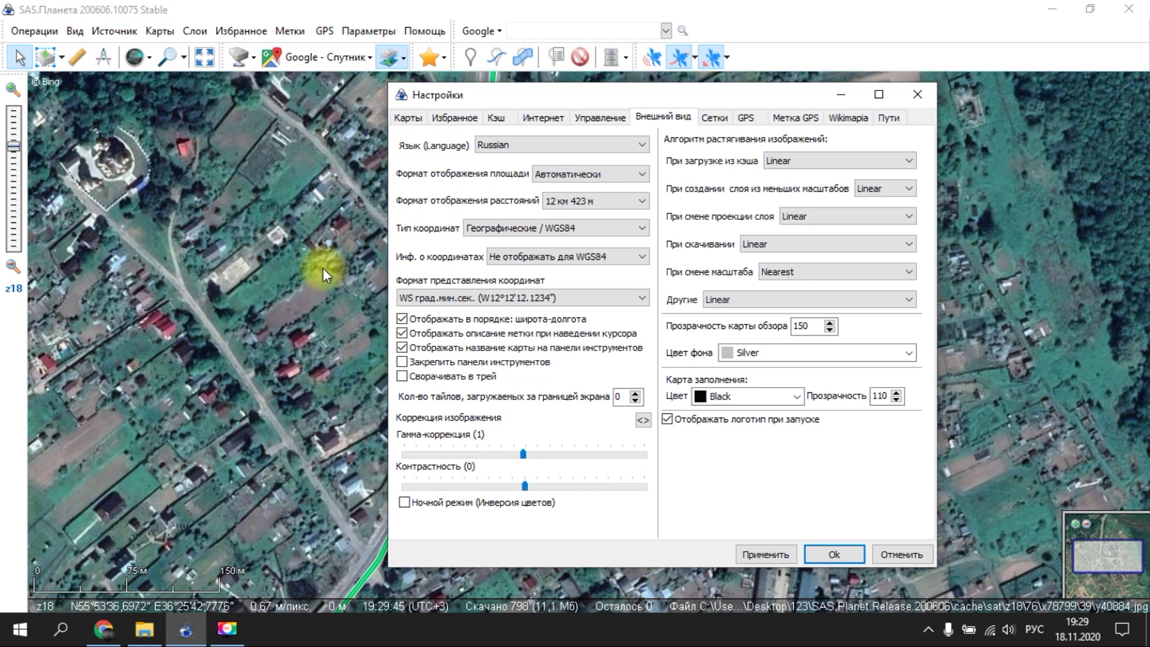
{"action": "left_click", "coordinate": [561, 228]}
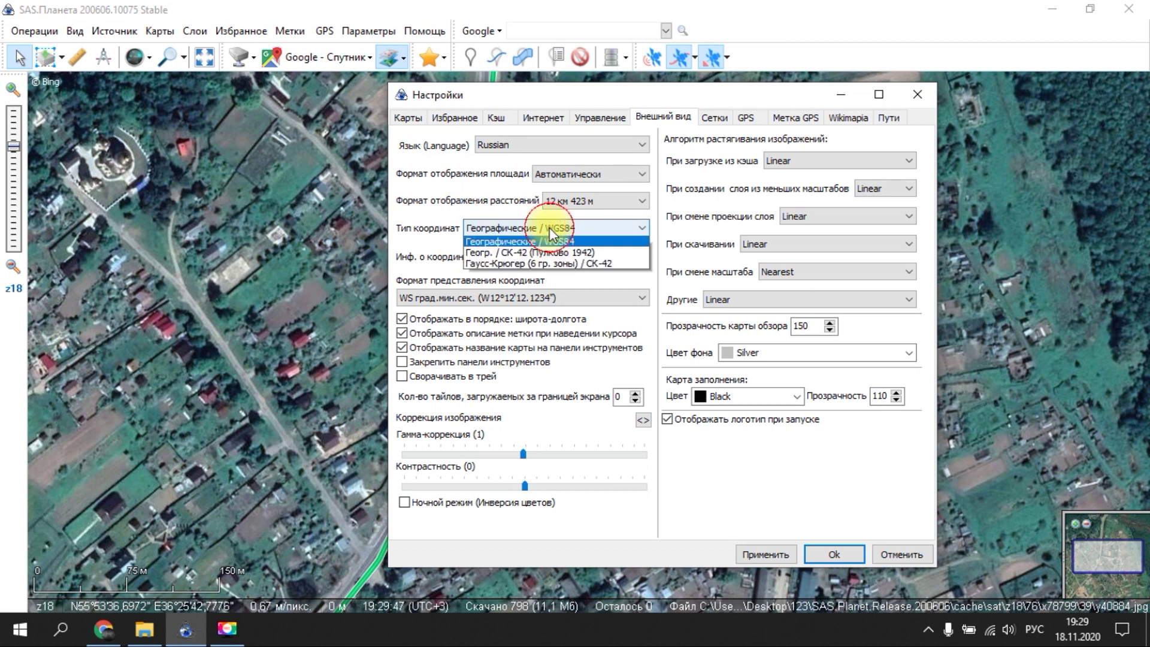
{"action": "left_click", "coordinate": [569, 232]}
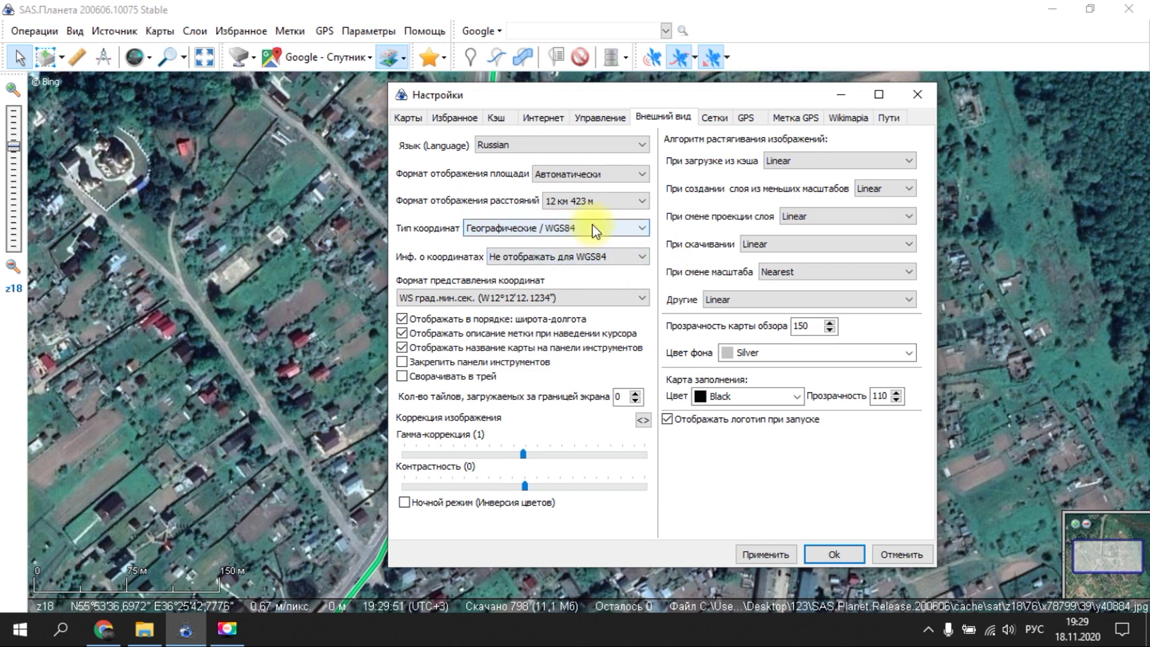
- Set coordinate information to "Отображать всегда" and the coordinate format to "-- град. (-12.12345678°)", and apply the changes
{"action": "left_click", "coordinate": [519, 257]}
{"action": "left_click", "coordinate": [537, 294]}
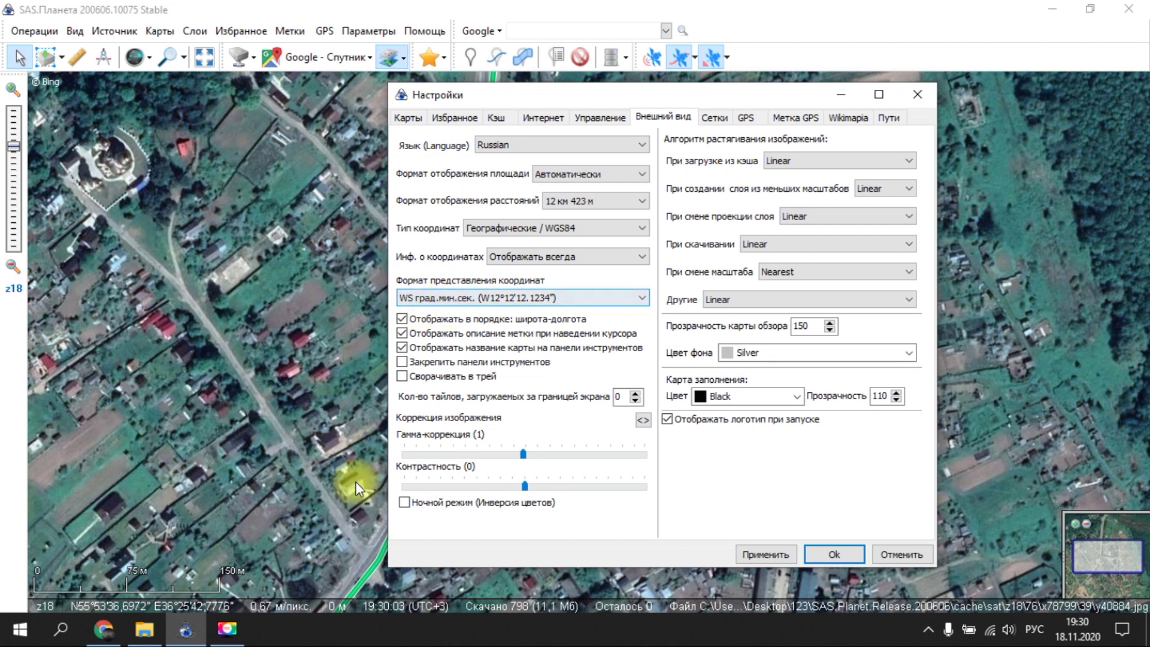
{"action": "left_click", "coordinate": [530, 298]}
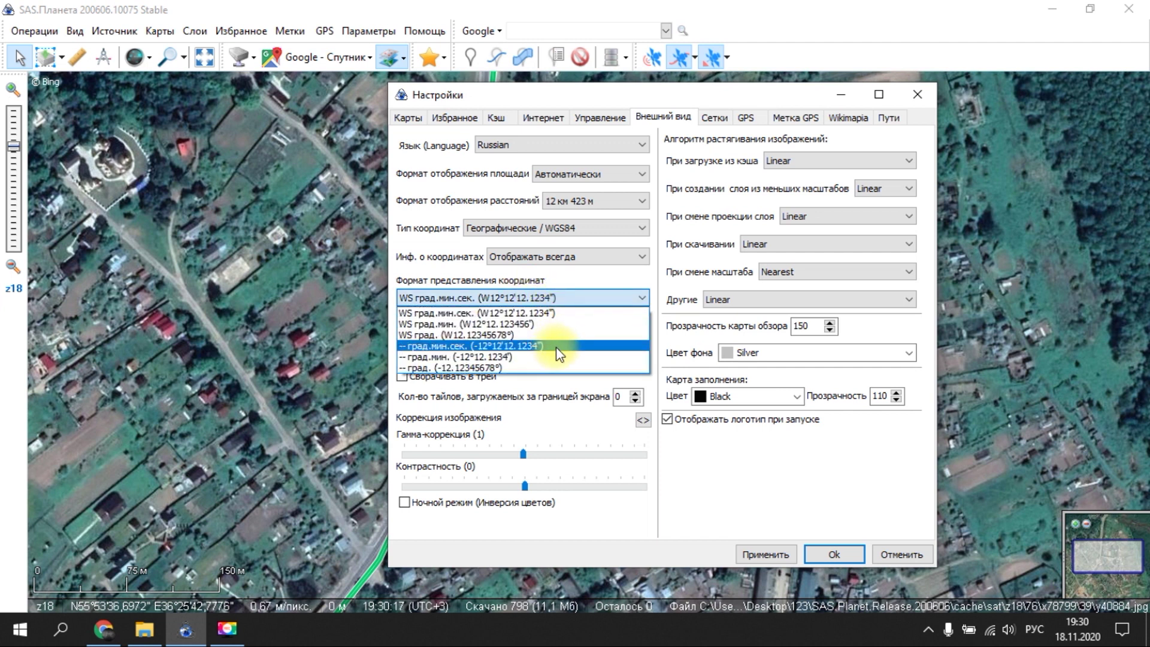
{"action": "left_click", "coordinate": [530, 335]}
{"action": "left_click", "coordinate": [521, 298]}
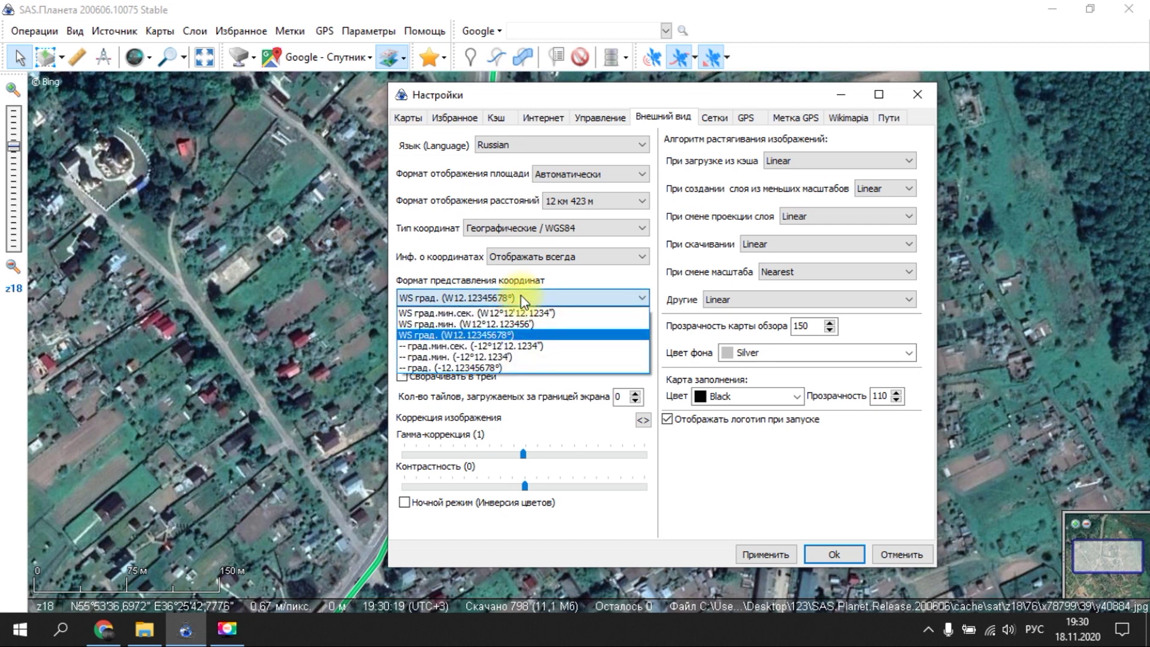
{"action": "left_click", "coordinate": [520, 368]}
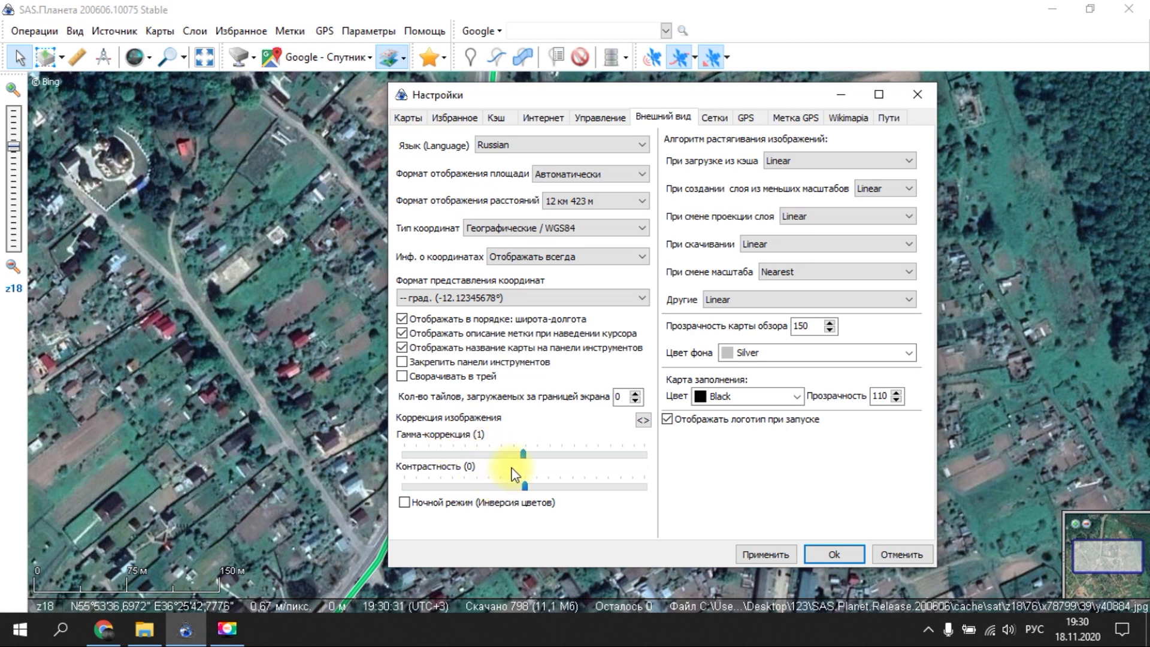
{"action": "left_click", "coordinate": [766, 553]}
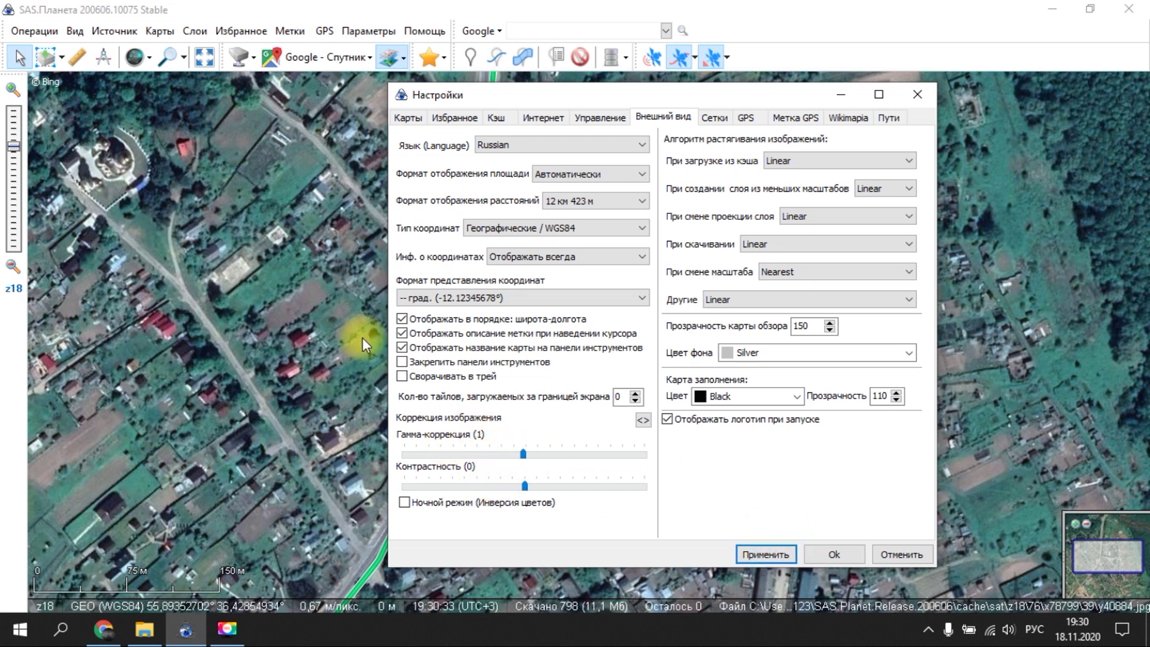
- Move the settings window off the map and try a gamma correction of 1,6 with a contrast of -6
{"action": "left_click_drag", "start_coordinate": [587, 108], "coordinate": [842, 124]}
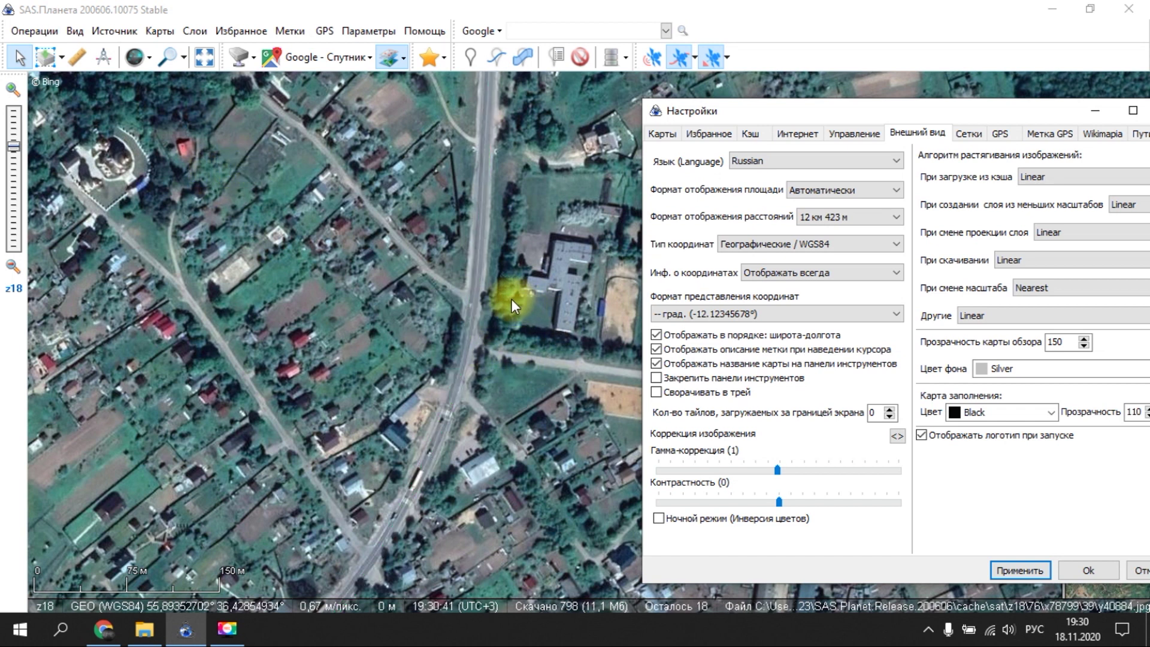
{"action": "left_click_drag", "start_coordinate": [777, 470], "coordinate": [805, 470]}
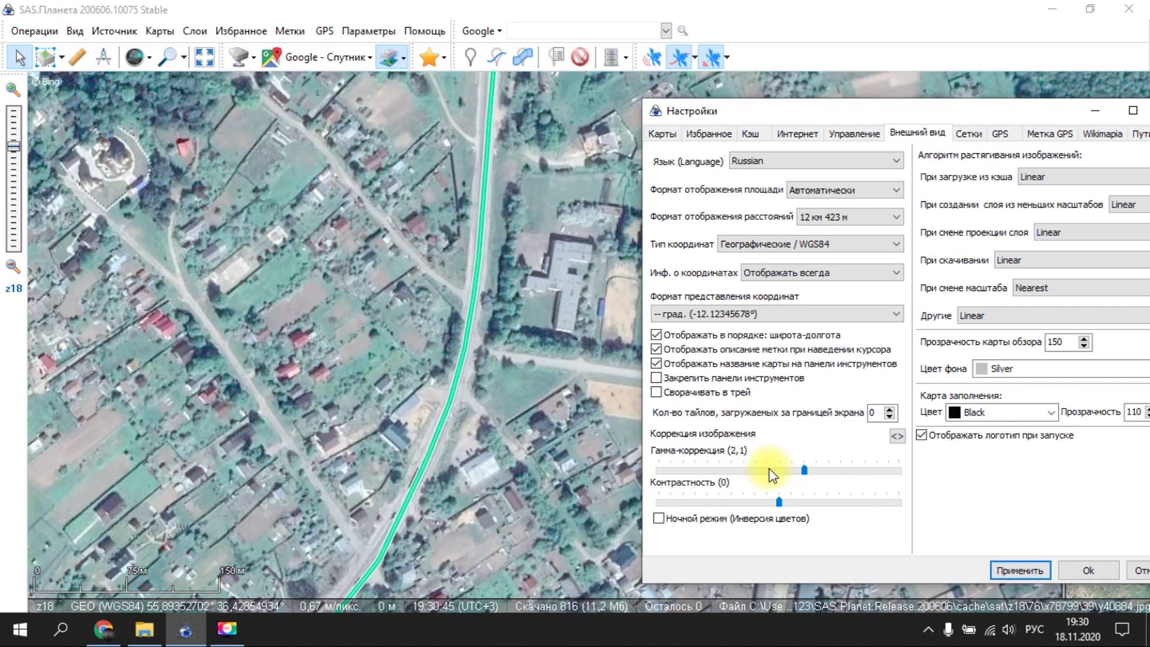
{"action": "mouse_move", "coordinate": [804, 470]}
{"action": "left_mouse_down"}
{"action": "mouse_move", "coordinate": [780, 470]}
{"action": "mouse_move", "coordinate": [811, 503]}
{"action": "mouse_move", "coordinate": [771, 502]}
{"action": "mouse_move", "coordinate": [791, 470]}
{"action": "left_mouse_up"}
{"action": "left_click", "coordinate": [1021, 570]}
{"action": "left_click", "coordinate": [1022, 569]}
{"action": "left_click", "coordinate": [1022, 570]}
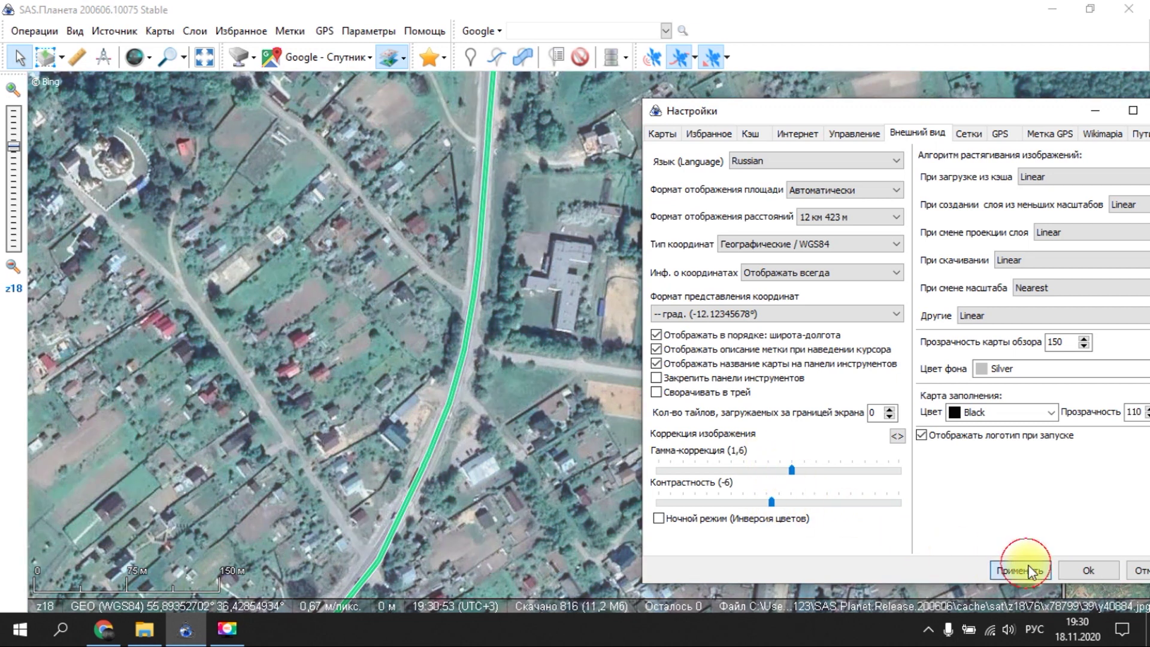
- Restore gamma correction to 1 and contrast to 0, apply the changes, and move the settings window back to the screen centre
{"action": "left_click_drag", "start_coordinate": [771, 506], "coordinate": [777, 474]}
{"action": "left_click", "coordinate": [1018, 571]}
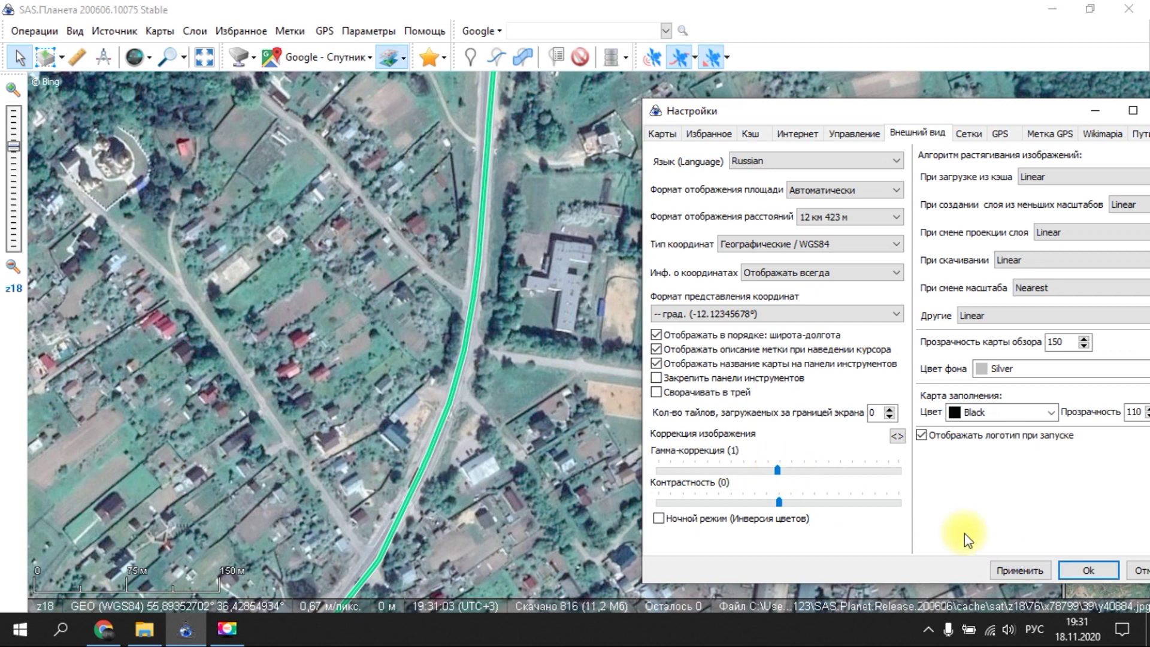
{"action": "left_click", "coordinate": [1019, 570]}
{"action": "left_click_drag", "start_coordinate": [832, 111], "coordinate": [586, 98]}
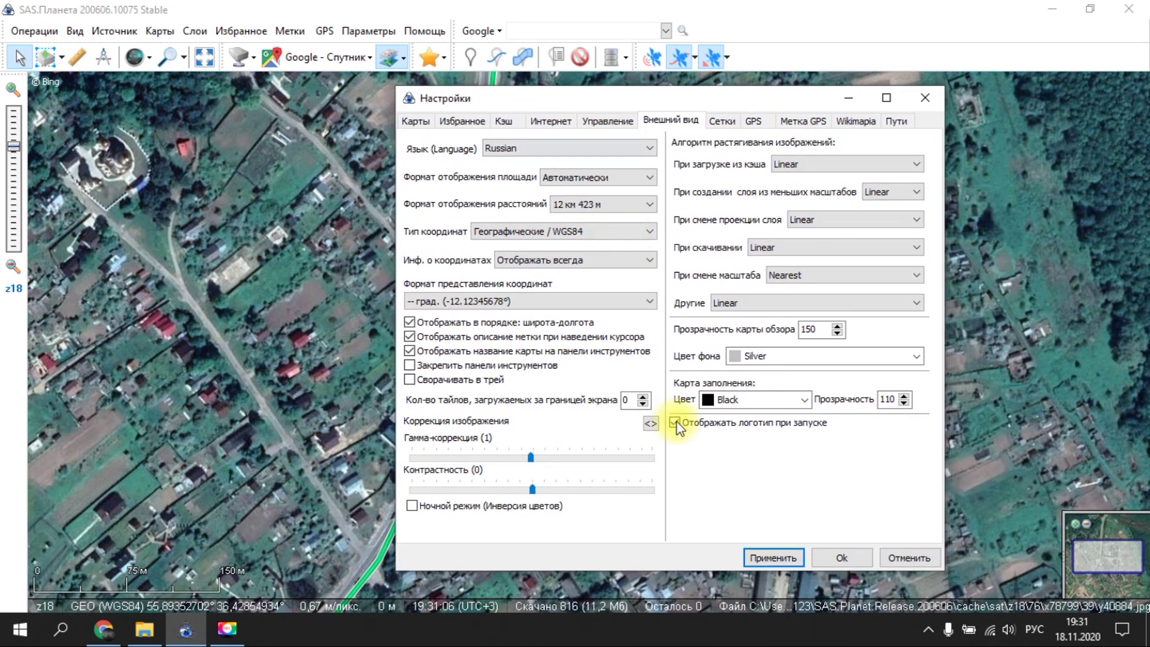
- Review the grid, GPS, GPS marker, Wikimapia and path settings
{"action": "left_click", "coordinate": [722, 122]}
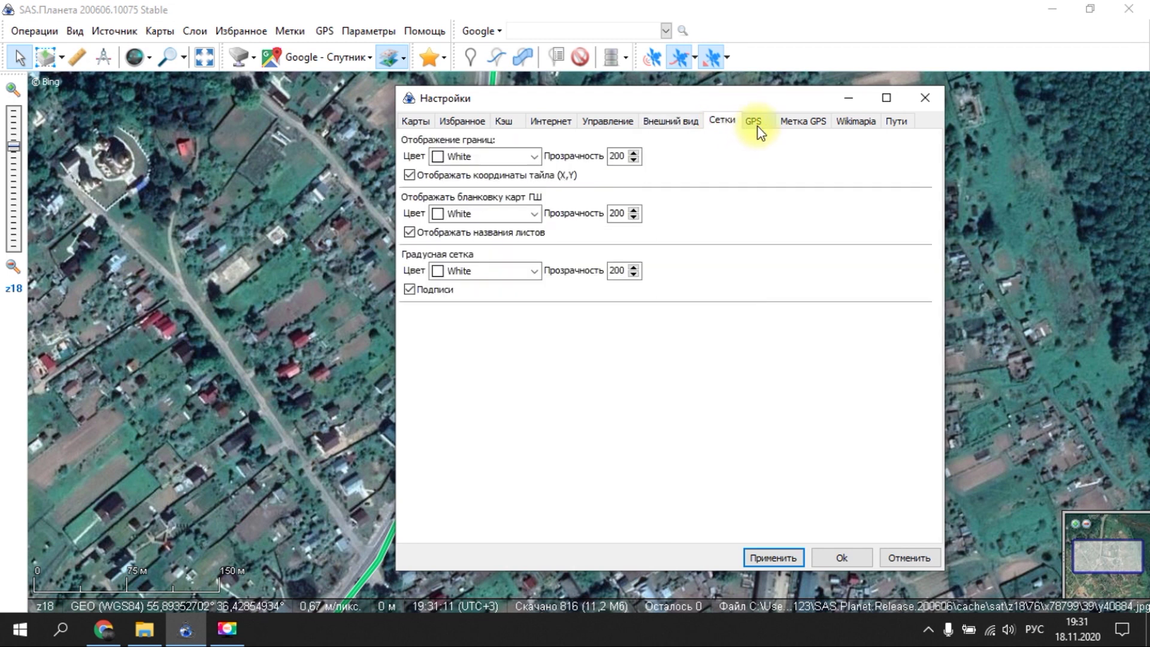
{"action": "left_click", "coordinate": [755, 120]}
{"action": "left_click", "coordinate": [801, 123]}
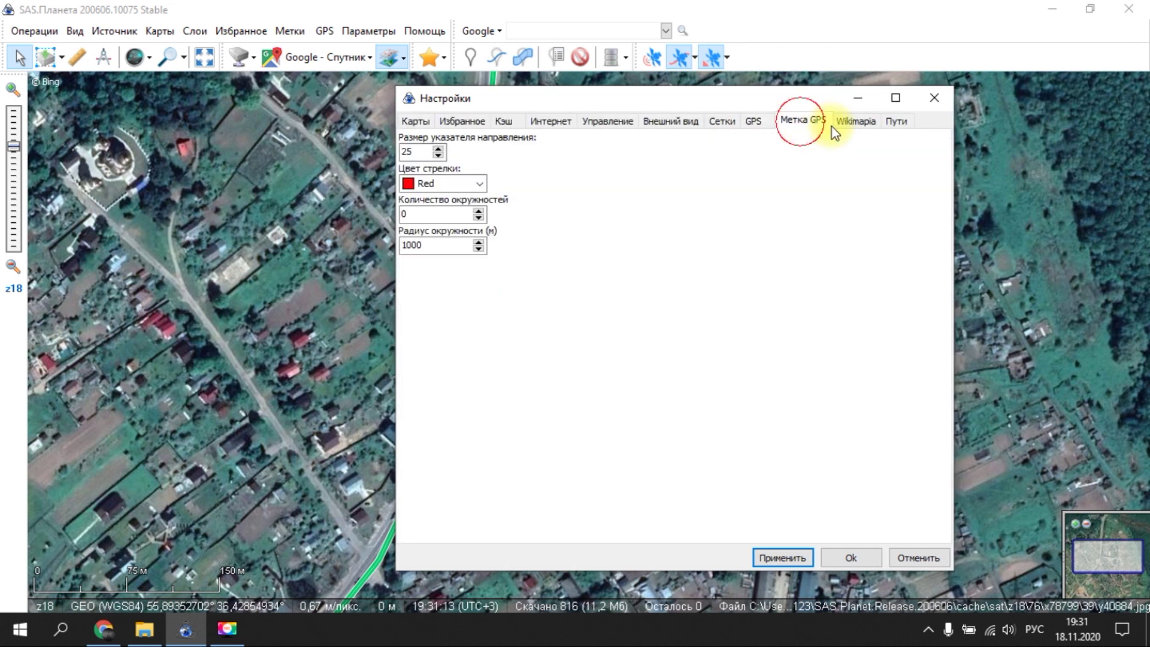
{"action": "left_click", "coordinate": [858, 121]}
{"action": "left_click", "coordinate": [898, 121]}
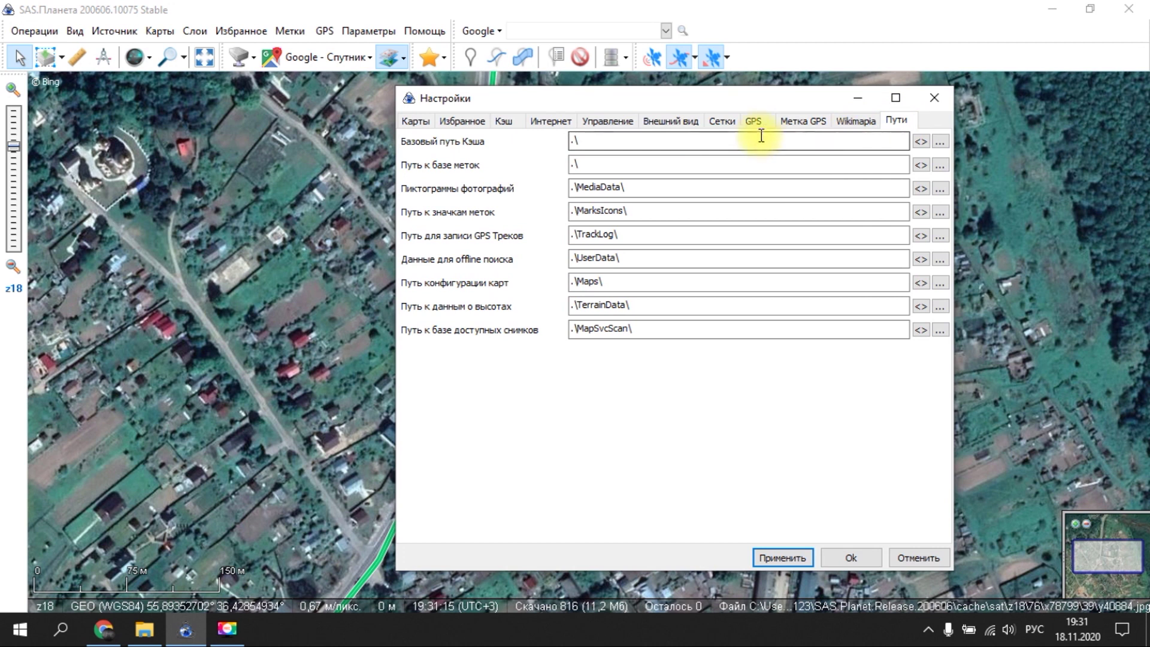
- Recheck the grid, GPS, GPS marker, Wikimapia and appearance settings, and confirm the settings
{"action": "left_click", "coordinate": [727, 122]}
{"action": "left_click", "coordinate": [659, 122]}
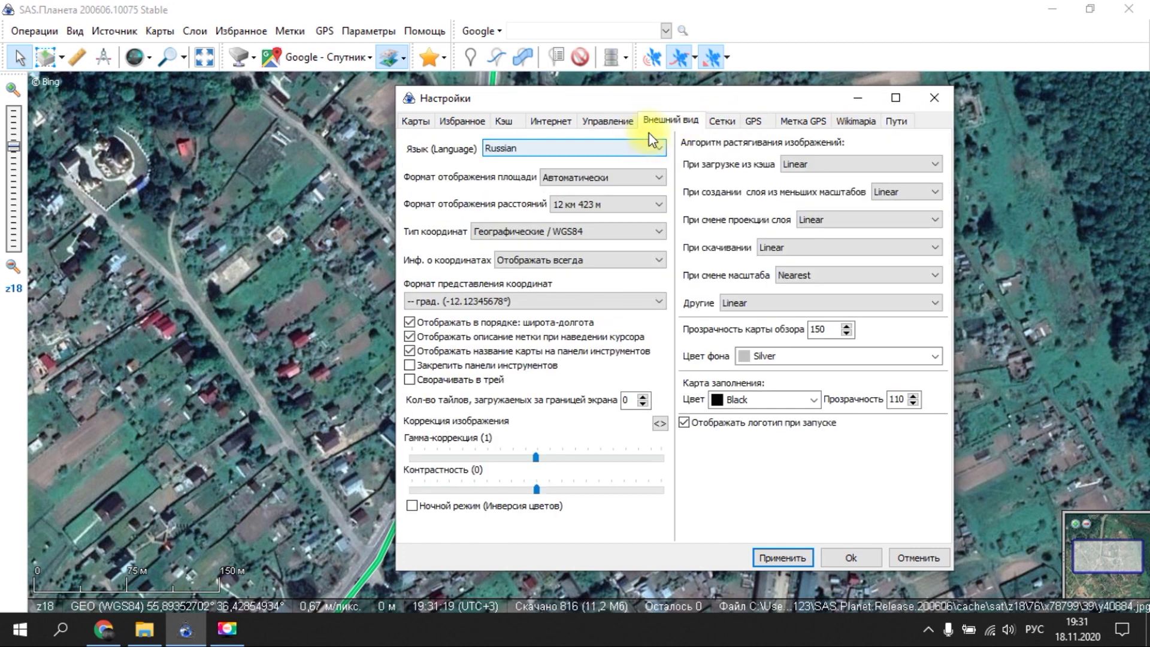
{"action": "left_click", "coordinate": [724, 120]}
{"action": "left_click", "coordinate": [756, 121]}
{"action": "left_click", "coordinate": [810, 124]}
{"action": "left_click", "coordinate": [855, 126]}
{"action": "left_click", "coordinate": [813, 126]}
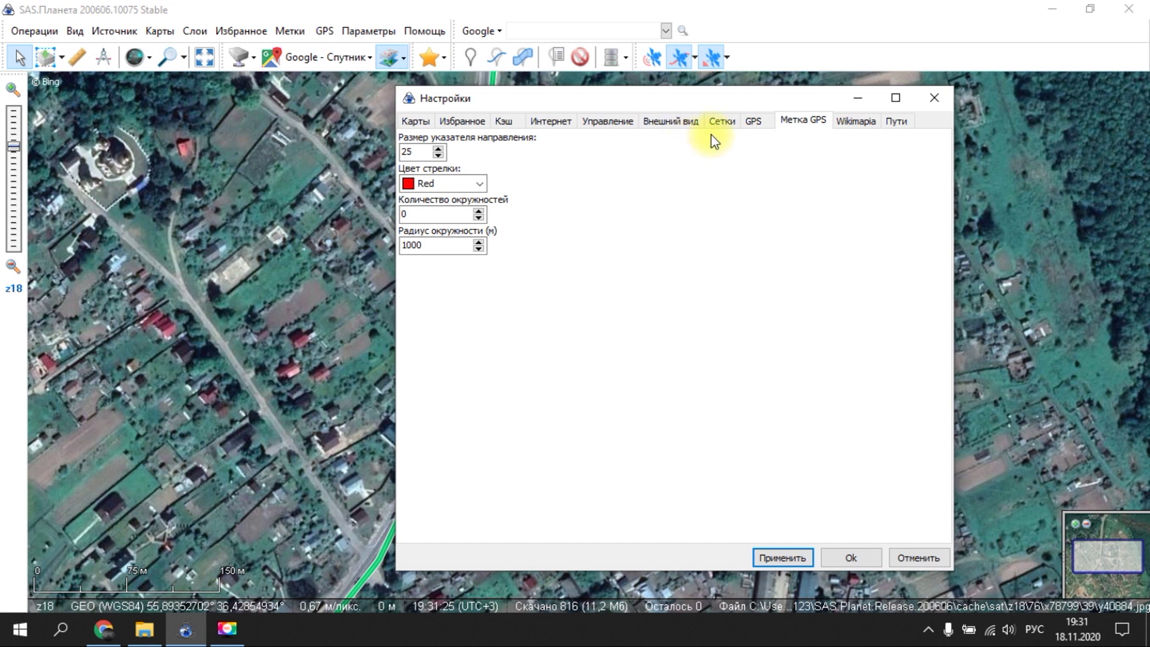
{"action": "left_click", "coordinate": [690, 123]}
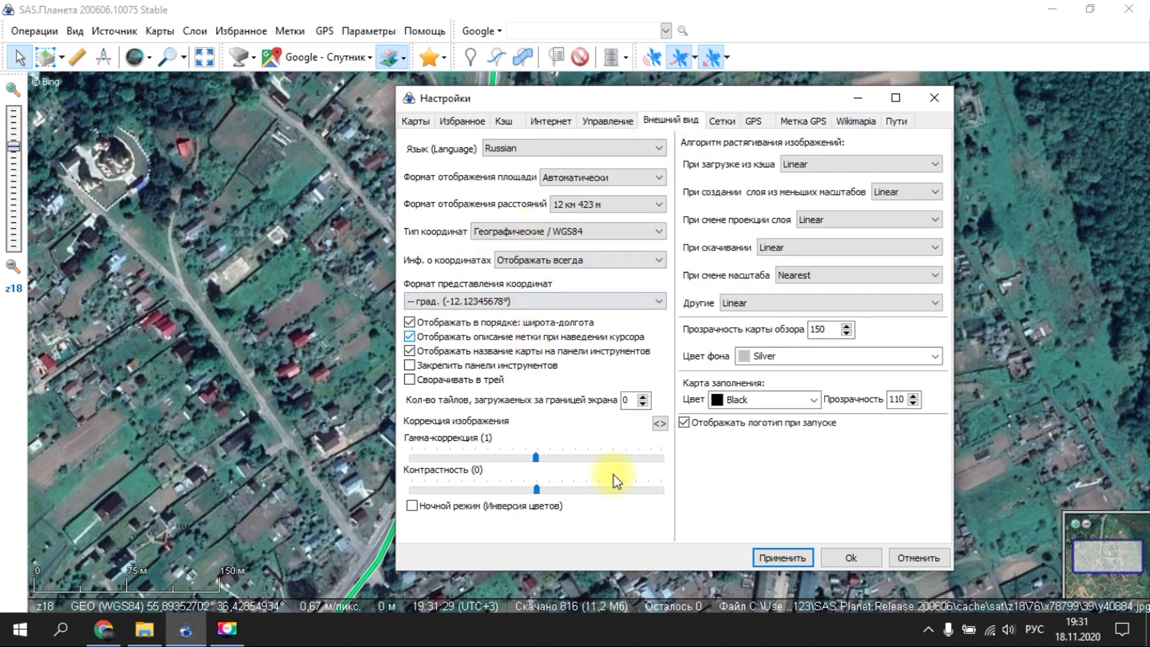
{"action": "left_click", "coordinate": [833, 560]}
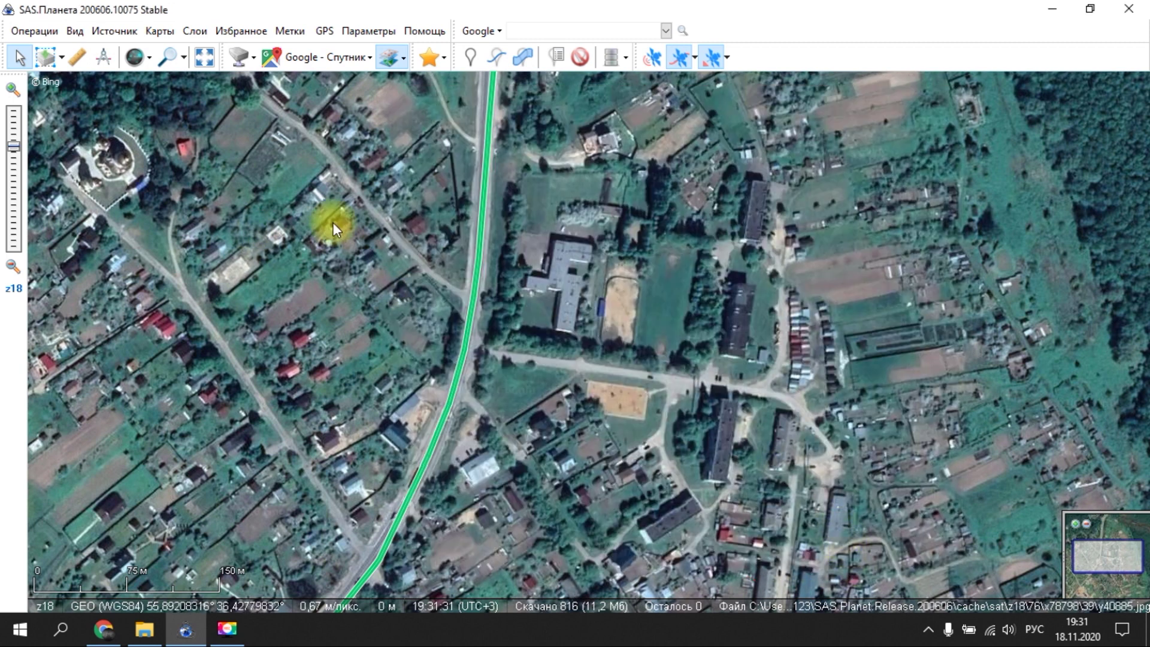
- Zoom the satellite map out to z14 and back to z16 to examine the cursor coordinates and map resolution
{"action": "scroll", "coordinate": [677, 287], "scroll_direction": "down", "scroll_amount": 2}
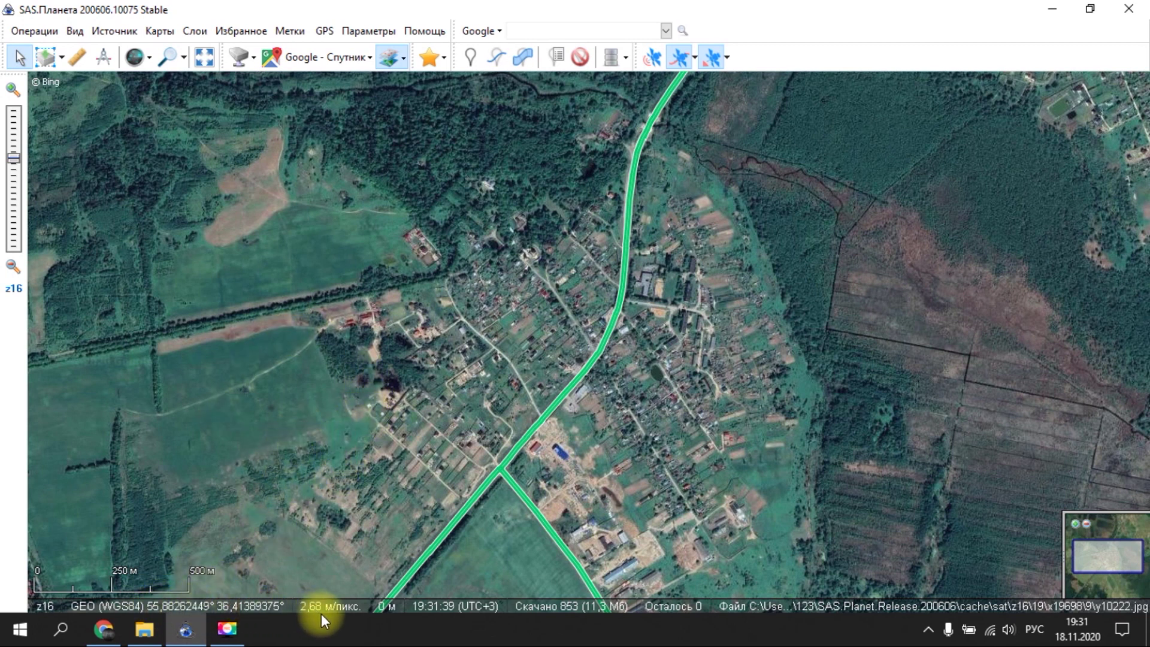
{"action": "scroll", "coordinate": [437, 317], "scroll_direction": "down", "scroll_amount": 2}
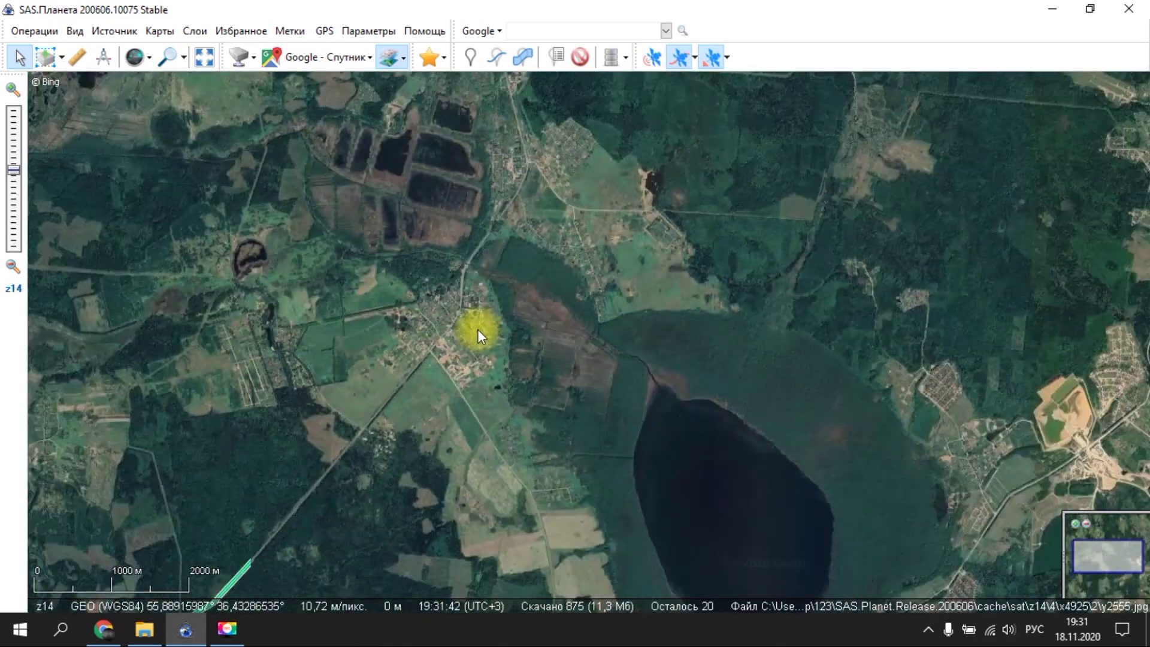
{"action": "scroll", "coordinate": [477, 329], "scroll_direction": "up", "scroll_amount": 2}
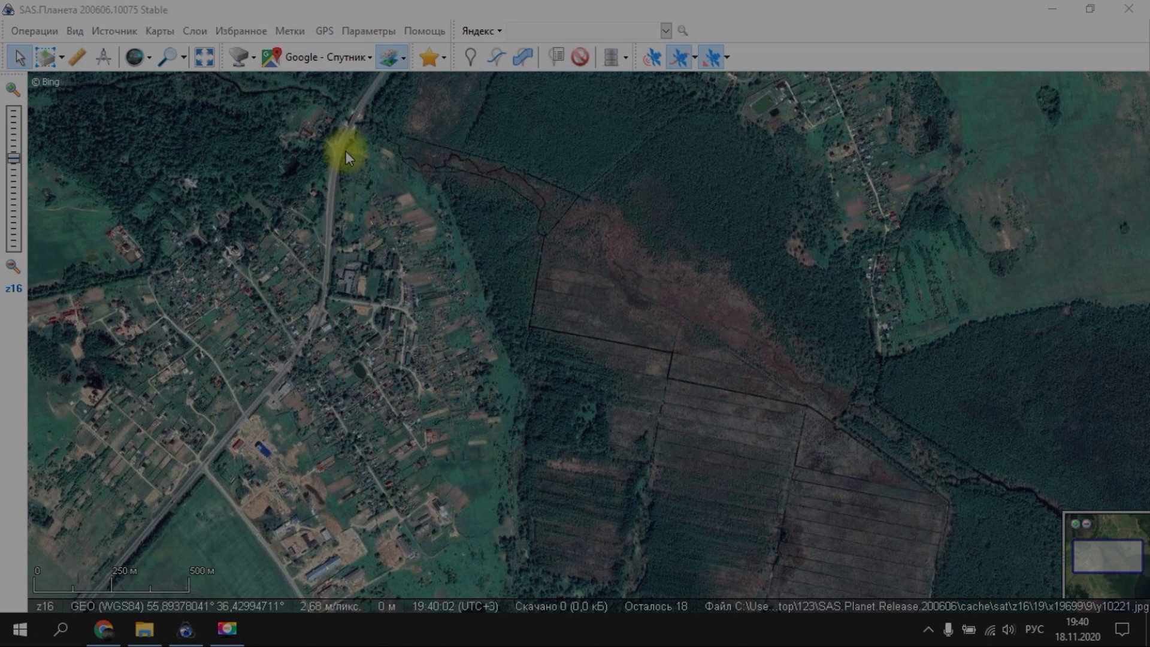
- Turn off the overlay layer on the satellite map and browse the base-map categories, including water, geological and broken maps
{"action": "left_click", "coordinate": [389, 59]}
{"action": "left_click", "coordinate": [401, 87]}
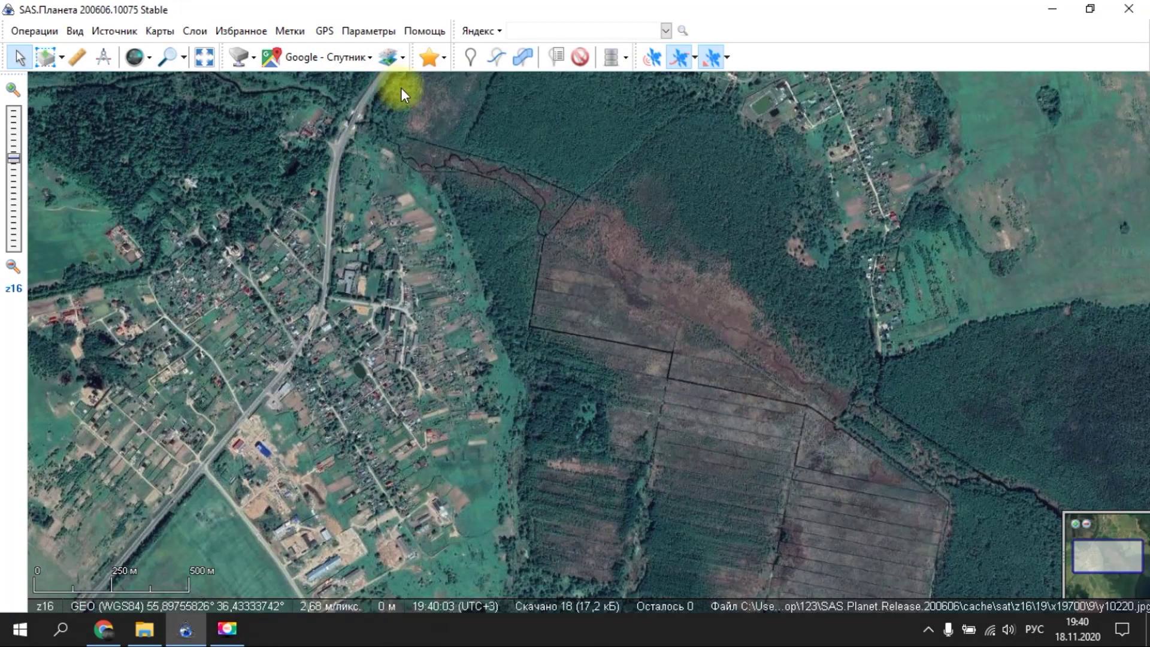
{"action": "left_click", "coordinate": [296, 57]}
{"action": "mouse_move", "coordinate": [322, 118]}
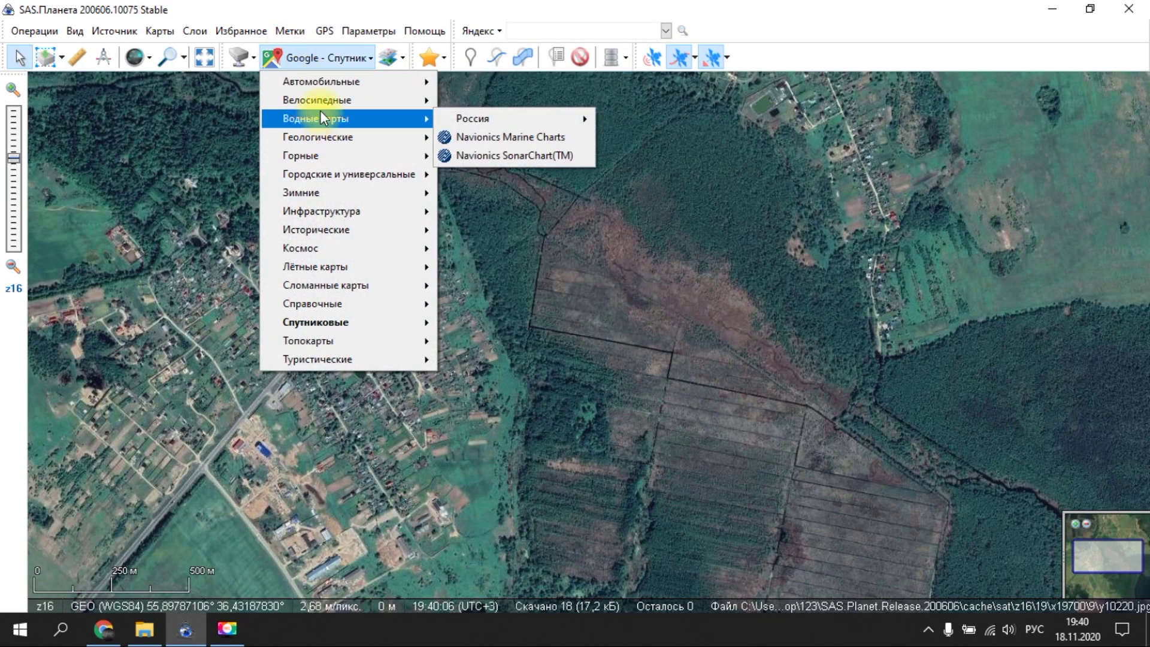
{"action": "mouse_move", "coordinate": [338, 237]}
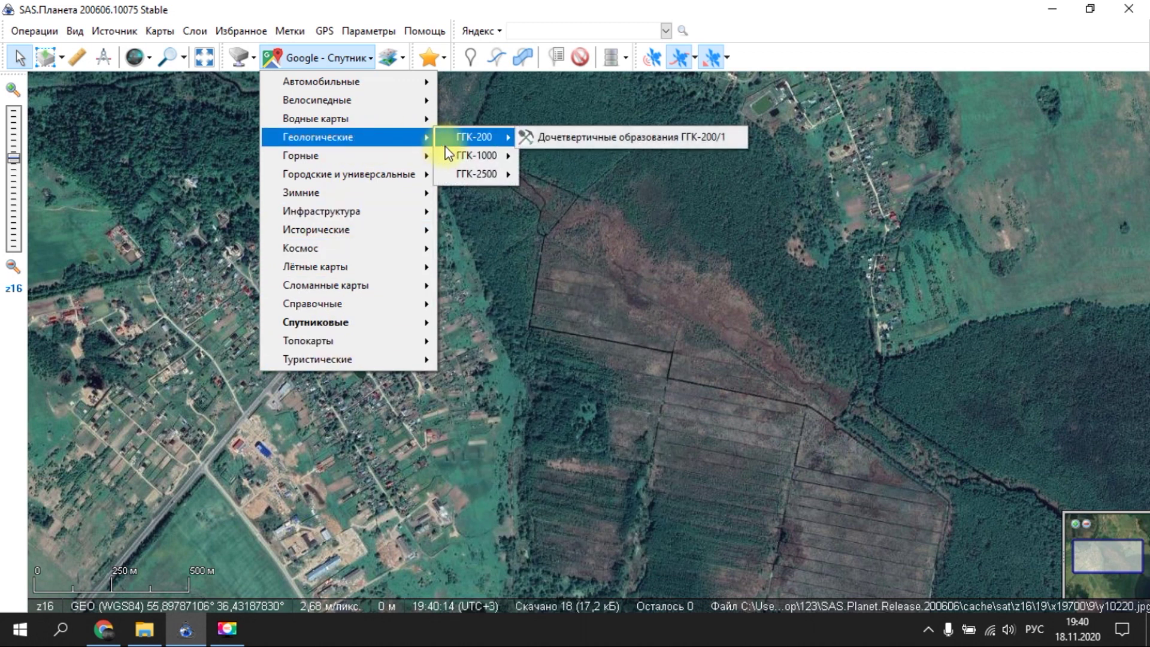
{"action": "mouse_move", "coordinate": [348, 293]}
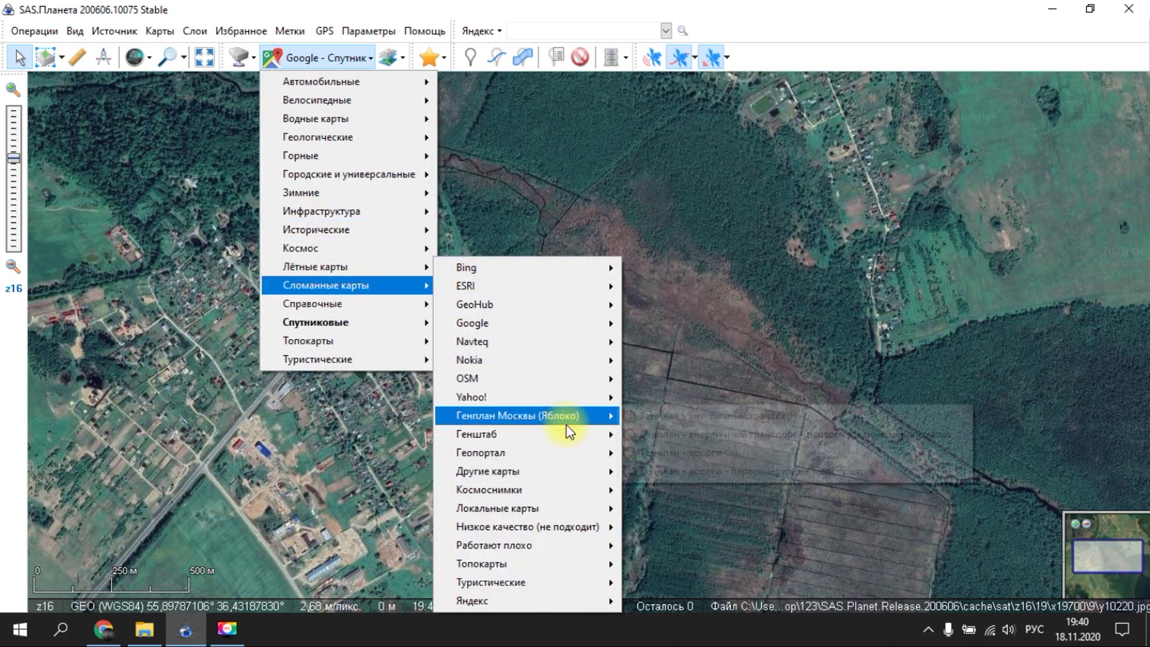
{"action": "mouse_move", "coordinate": [571, 339]}
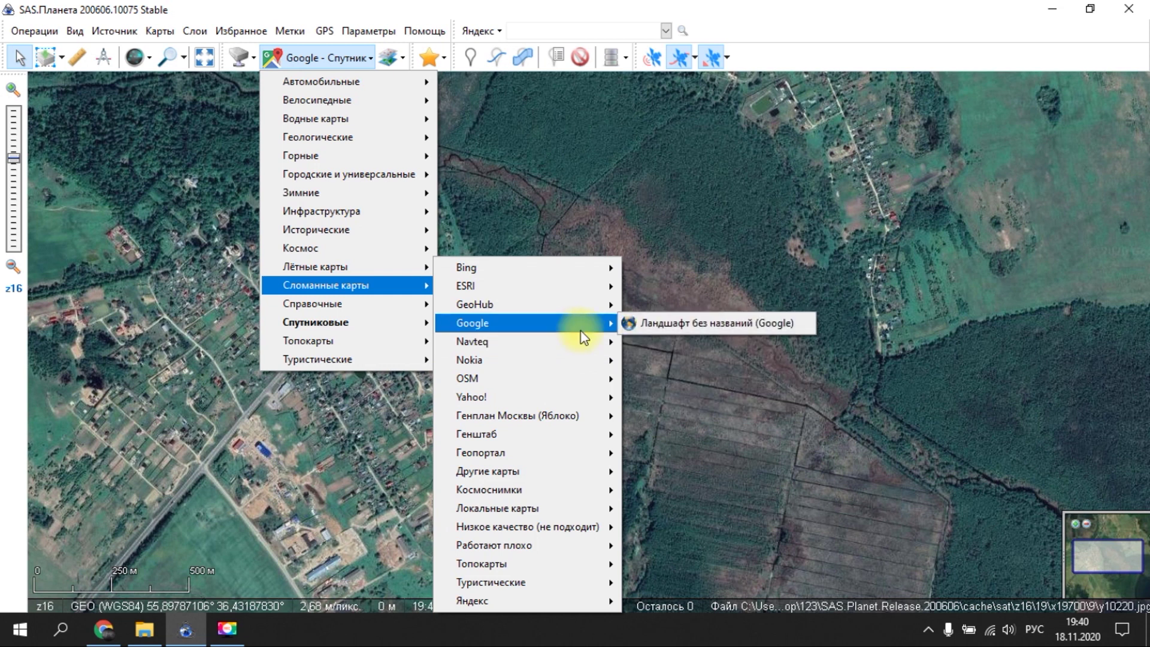
- In the program's map settings, disable Bing - Пробки, both Bing Maps - дороги entries, Garmin.ru, Google Maps - Пробки and Here.com - Пробки
{"action": "left_click", "coordinate": [355, 30]}
{"action": "left_click", "coordinate": [385, 84]}
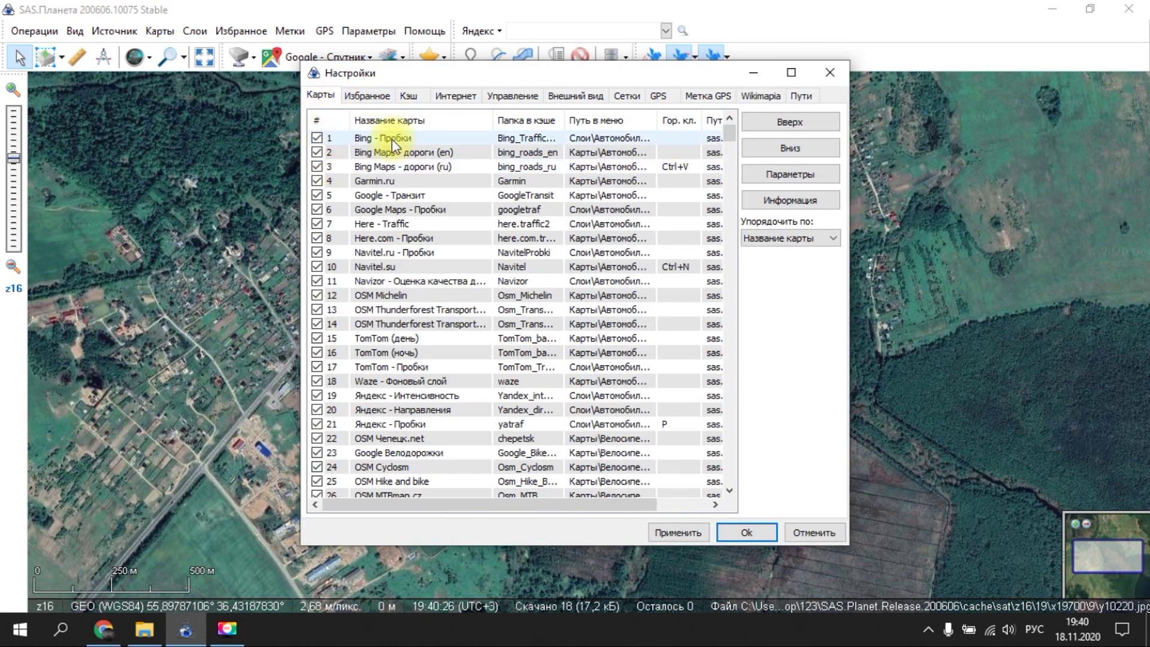
{"action": "left_click", "coordinate": [316, 138]}
{"action": "left_click", "coordinate": [317, 152]}
{"action": "left_click", "coordinate": [317, 167]}
{"action": "left_click", "coordinate": [317, 181]}
{"action": "left_click", "coordinate": [317, 210]}
{"action": "left_click", "coordinate": [317, 237]}
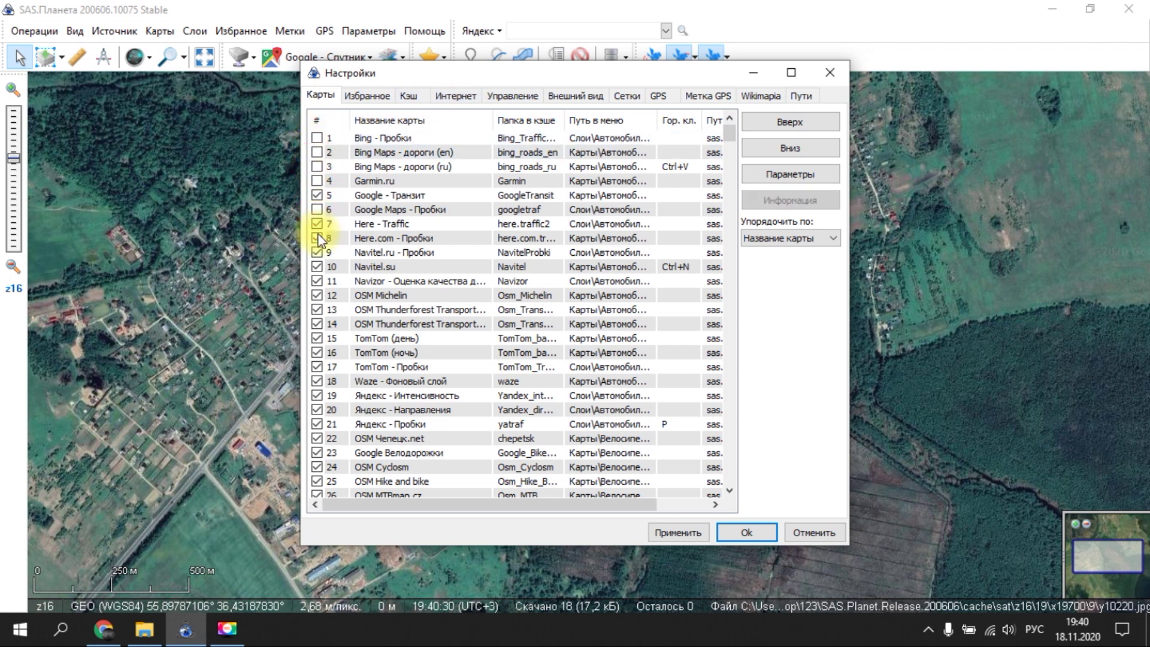
- Disable Navitel.su, the first OSM Thunderforest Transport entry, Waze - Фоновый слой and Яндекс - Направления in the map list
{"action": "left_click", "coordinate": [317, 267]}
{"action": "left_click", "coordinate": [316, 309]}
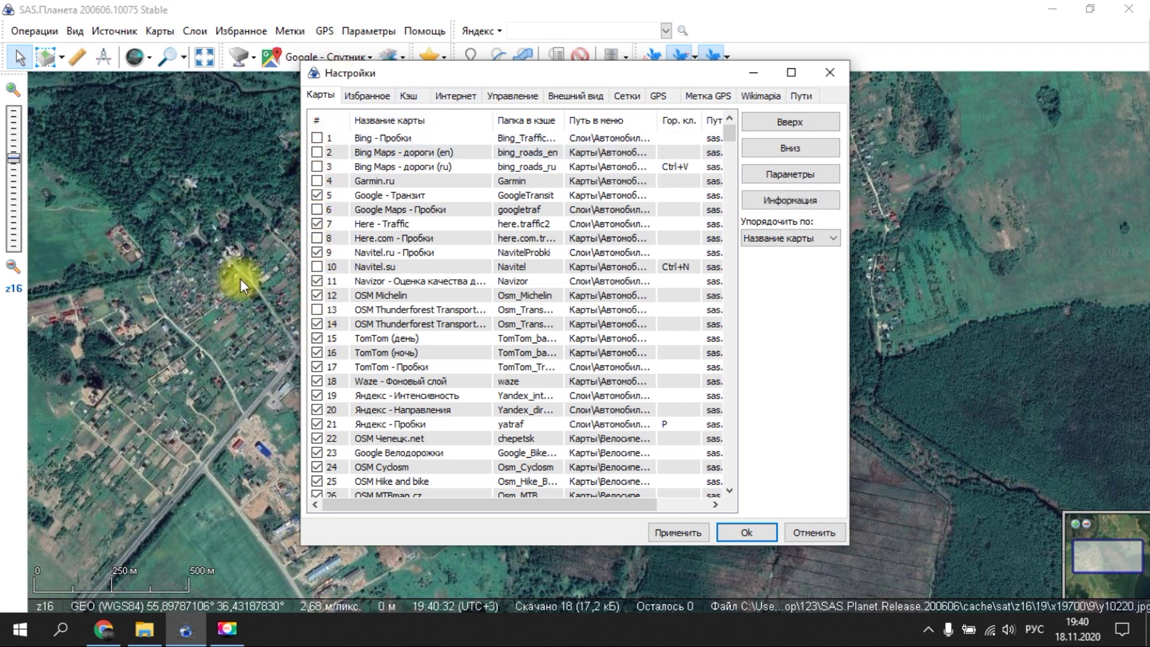
{"action": "left_click", "coordinate": [317, 381]}
{"action": "left_click", "coordinate": [317, 410]}
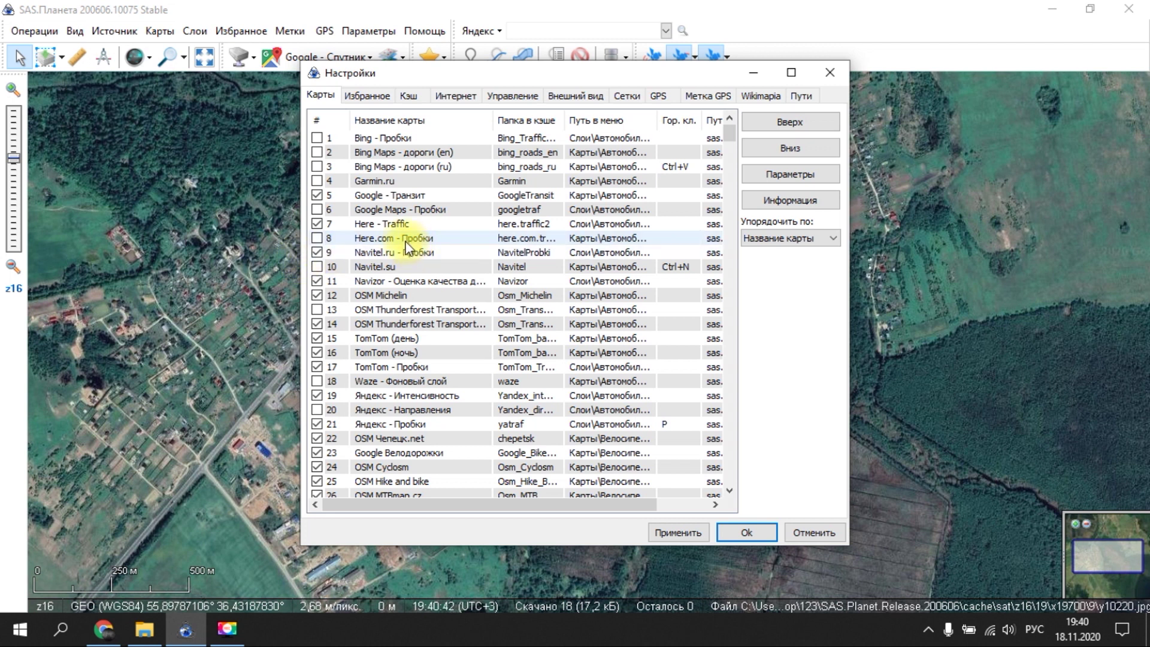
{"action": "left_click", "coordinate": [572, 224]}
{"action": "left_click", "coordinate": [469, 296]}
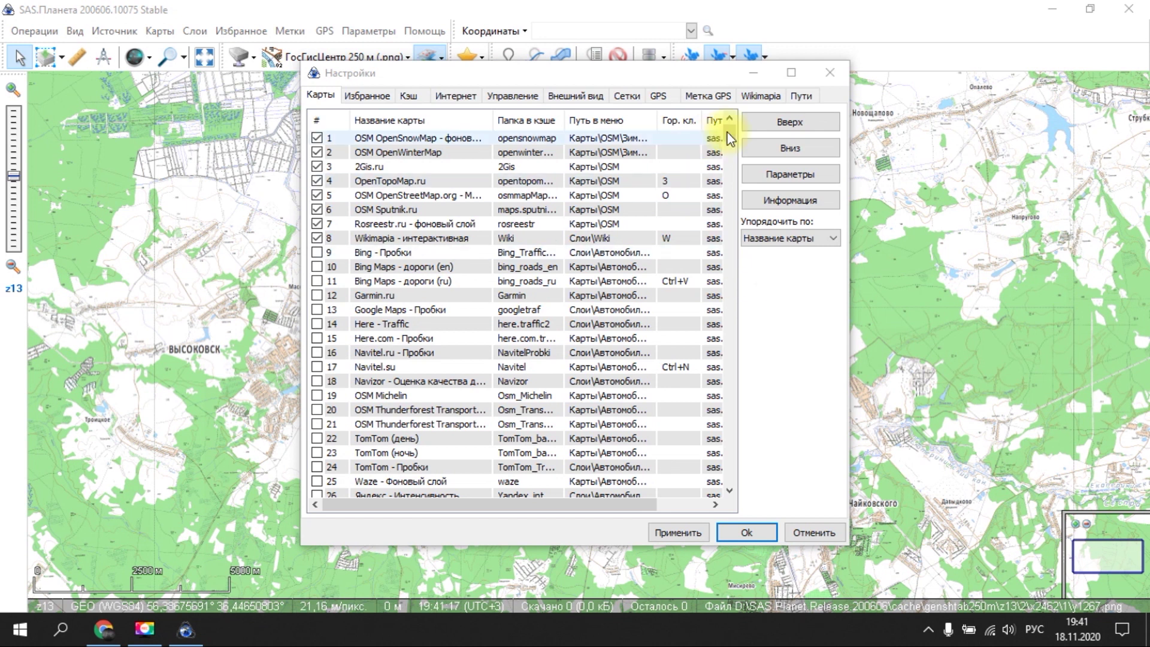
- Close the settings, select a rectangular map area spanning the outskirts of Высоковск to Клин, and move the area operations window aside
{"action": "left_click", "coordinate": [830, 72]}
{"action": "left_click_drag", "start_coordinate": [312, 232], "coordinate": [376, 323]}
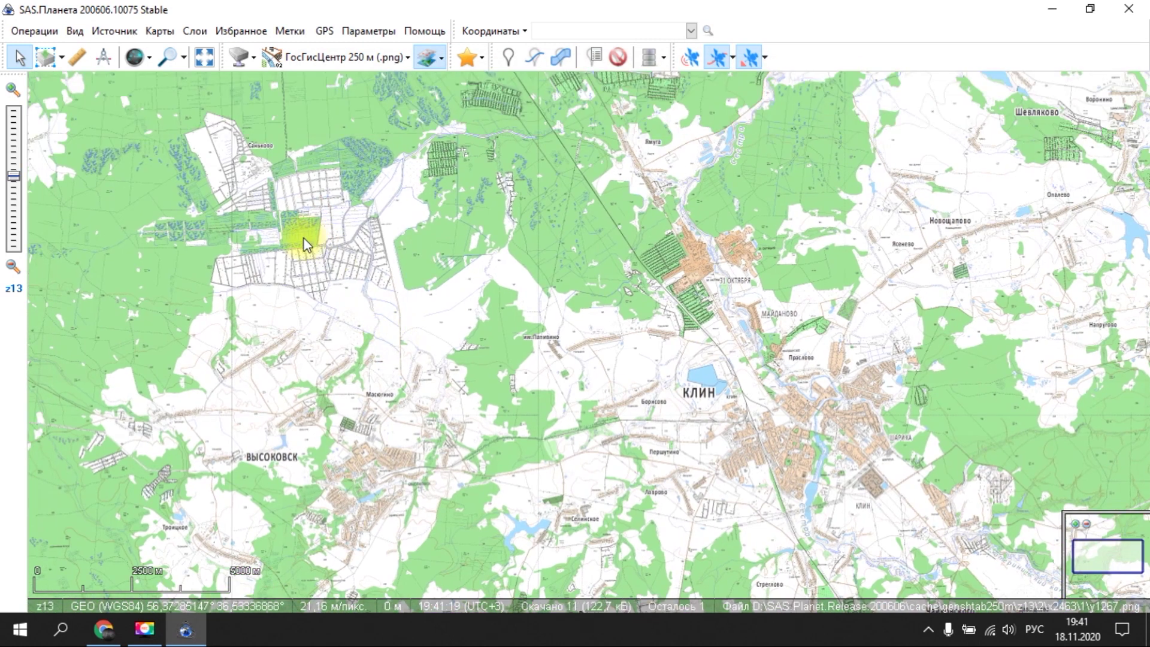
{"action": "left_click_drag", "start_coordinate": [699, 360], "coordinate": [401, 243]}
{"action": "left_click", "coordinate": [430, 66]}
{"action": "mouse_move", "coordinate": [301, 226]}
{"action": "left_mouse_down"}
{"action": "mouse_move", "coordinate": [249, 226]}
{"action": "mouse_move", "coordinate": [290, 206]}
{"action": "mouse_move", "coordinate": [311, 215]}
{"action": "left_mouse_up"}
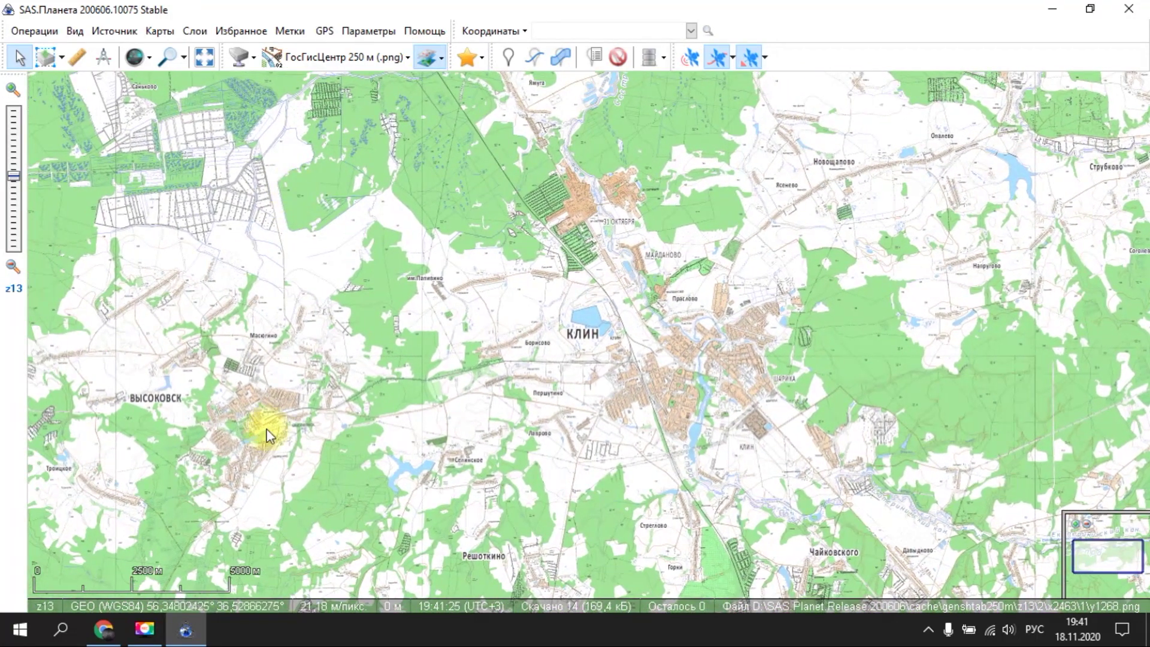
{"action": "left_click_drag", "start_coordinate": [207, 222], "coordinate": [258, 204]}
{"action": "left_click", "coordinate": [45, 56]}
{"action": "left_click", "coordinate": [227, 145]}
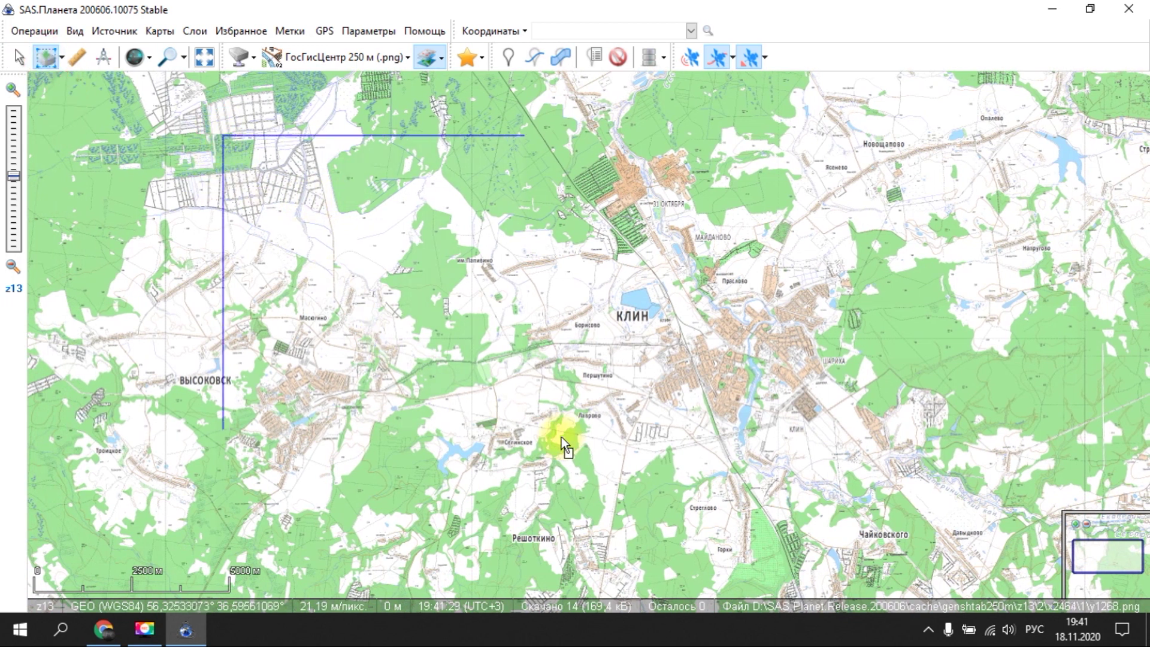
{"action": "left_click", "coordinate": [758, 544]}
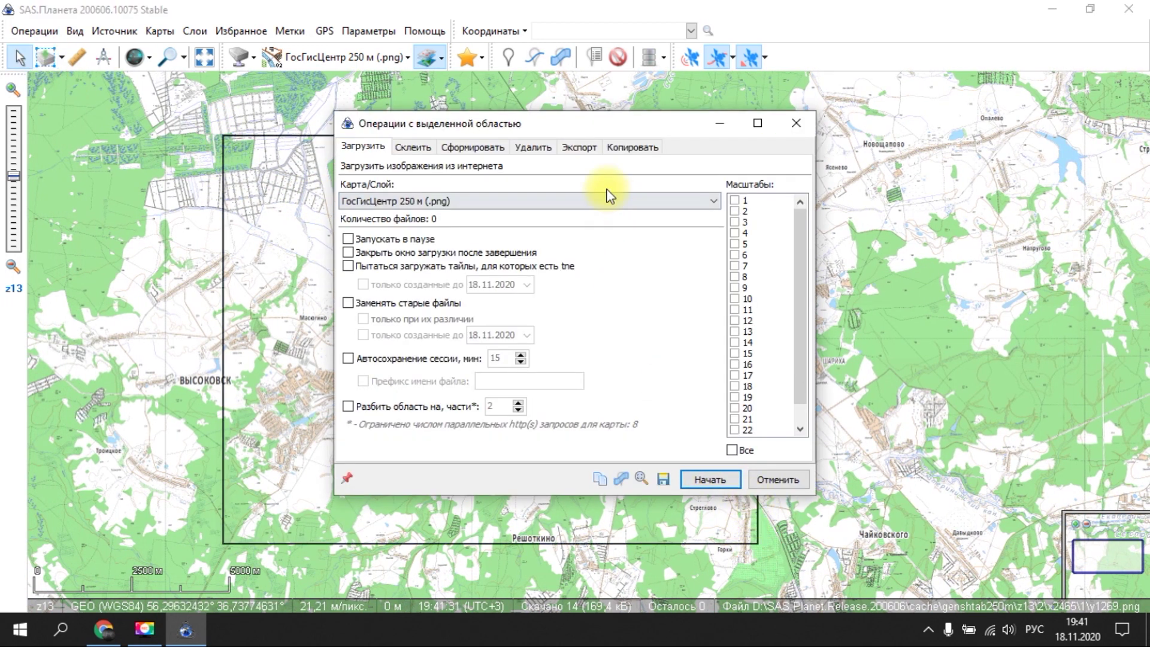
{"action": "left_click_drag", "start_coordinate": [549, 115], "coordinate": [816, 103]}
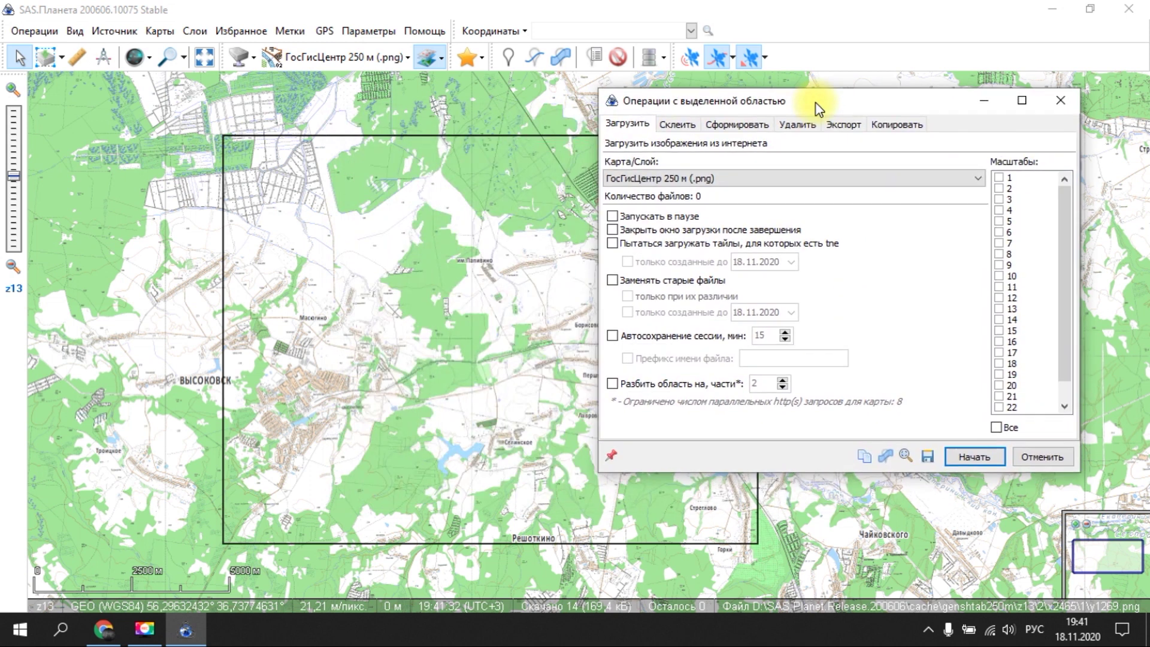
- Enable splitting the selected download area into parts and raise the number of parts to 8
{"action": "left_click", "coordinate": [612, 383]}
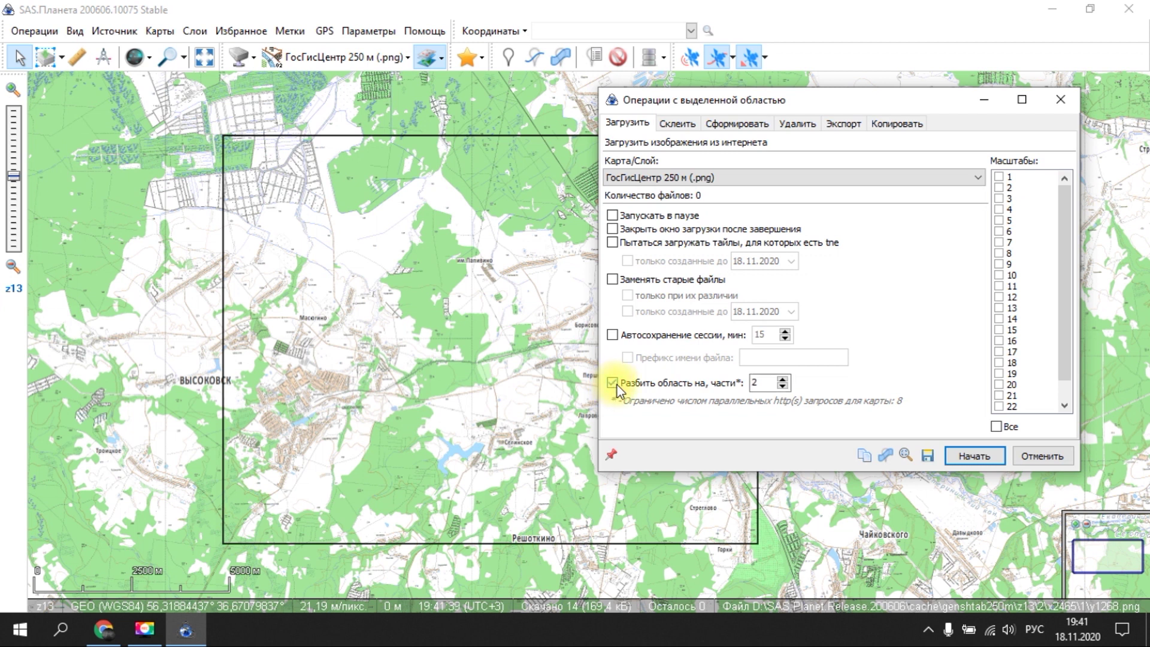
{"action": "left_click", "coordinate": [783, 379]}
{"action": "left_click", "coordinate": [783, 380]}
{"action": "left_click", "coordinate": [782, 379]}
{"action": "left_click", "coordinate": [783, 379]}
{"action": "left_click", "coordinate": [783, 379]}
{"action": "left_click", "coordinate": [783, 380]}
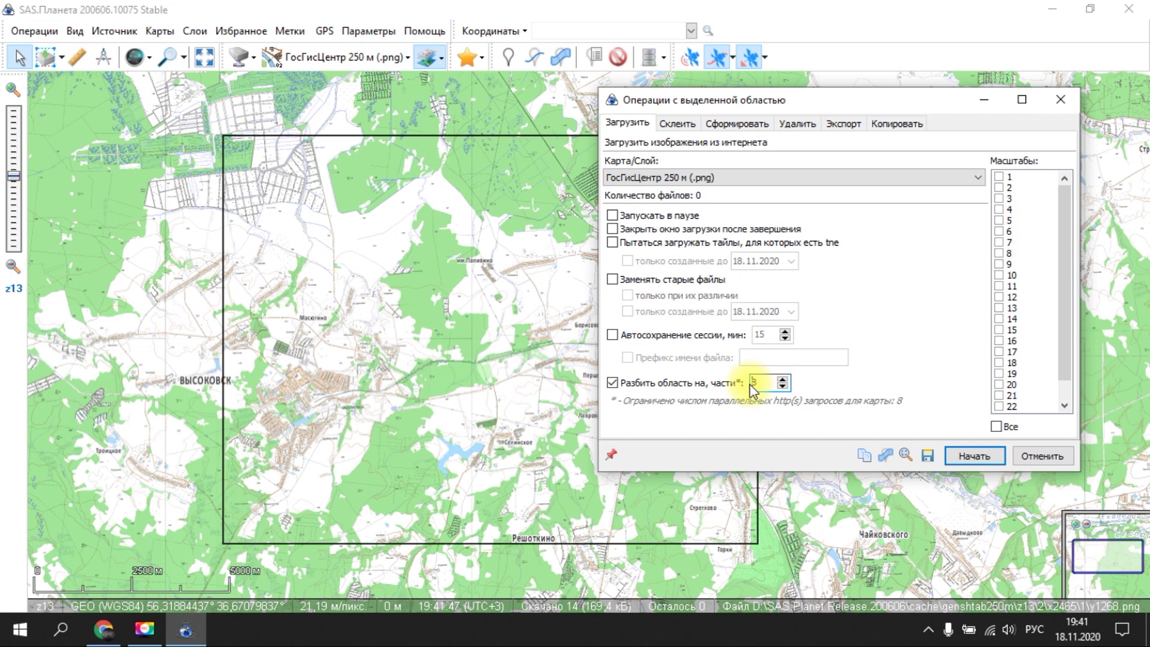
- Set the number of download area parts back to 2
{"action": "left_click", "coordinate": [784, 386]}
{"action": "left_click", "coordinate": [783, 386]}
{"action": "left_click", "coordinate": [783, 386]}
{"action": "left_click", "coordinate": [784, 386]}
{"action": "left_click", "coordinate": [783, 387]}
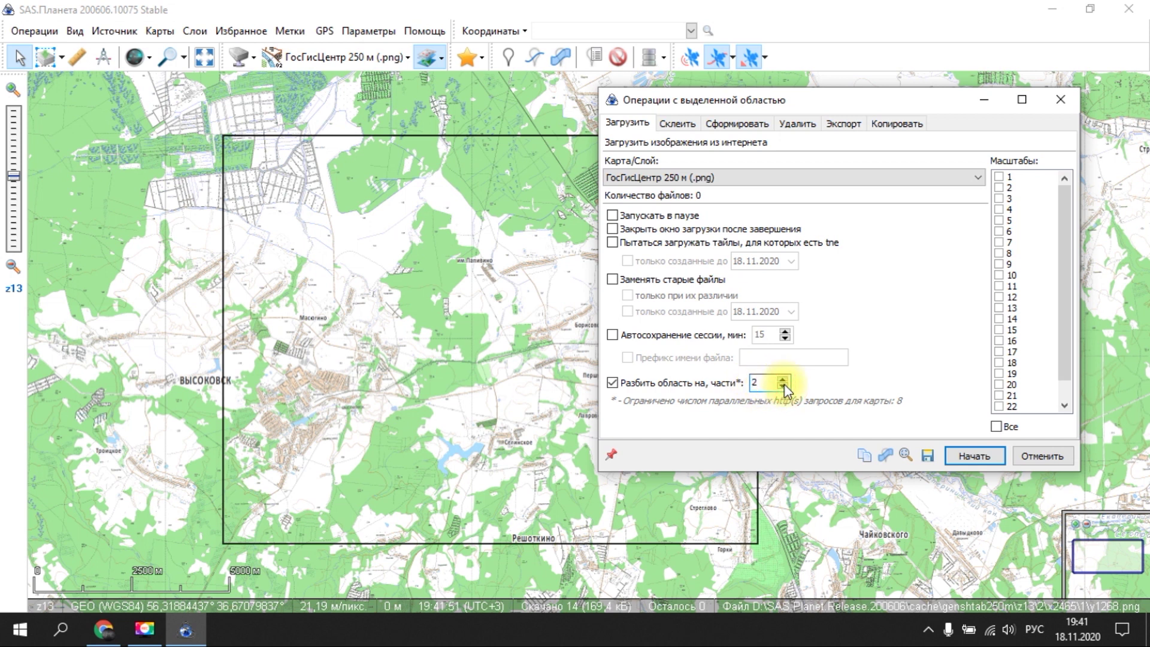
{"action": "left_click_drag", "start_coordinate": [759, 381], "coordinate": [733, 394]}
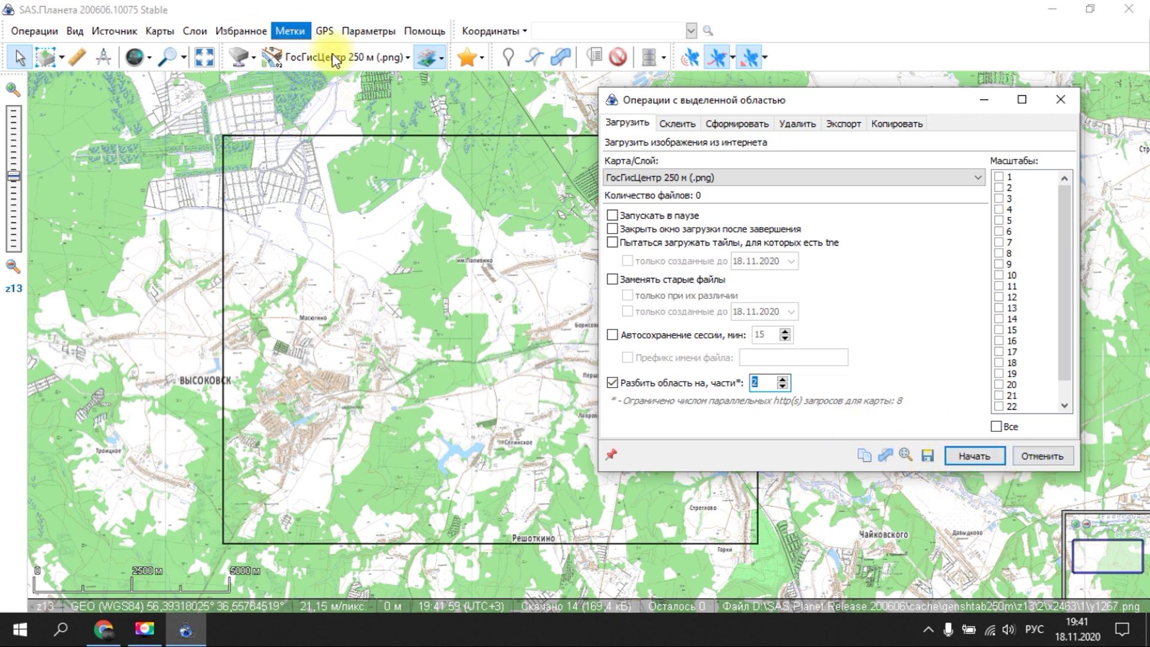
{"action": "left_click", "coordinate": [383, 34]}
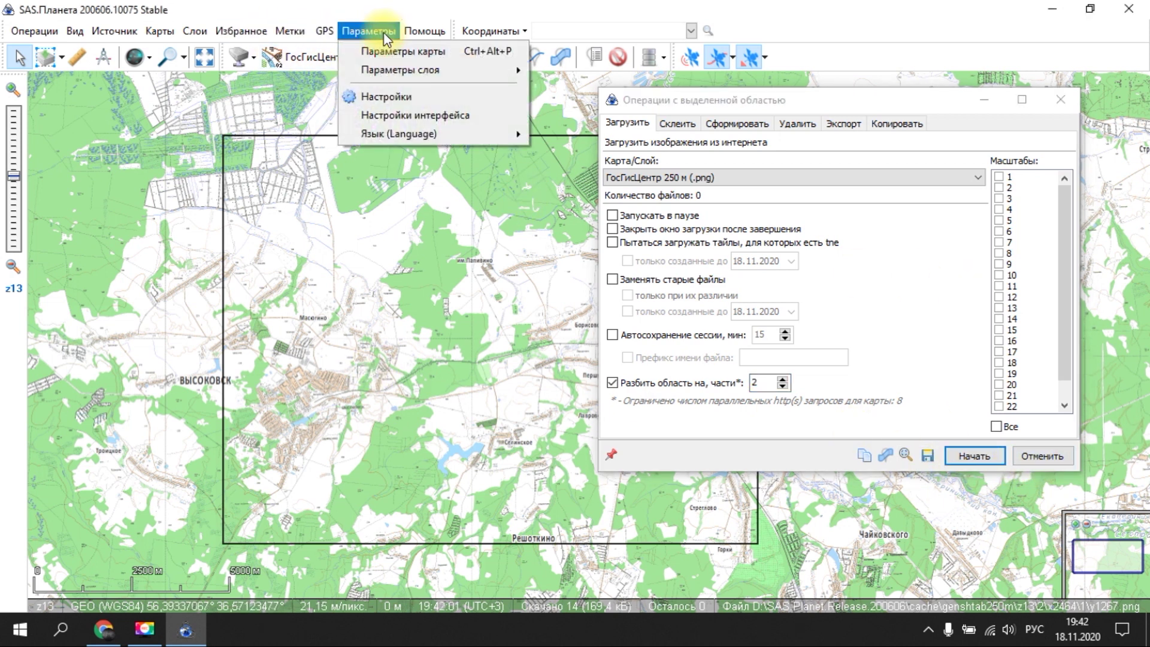
{"action": "left_click", "coordinate": [384, 98]}
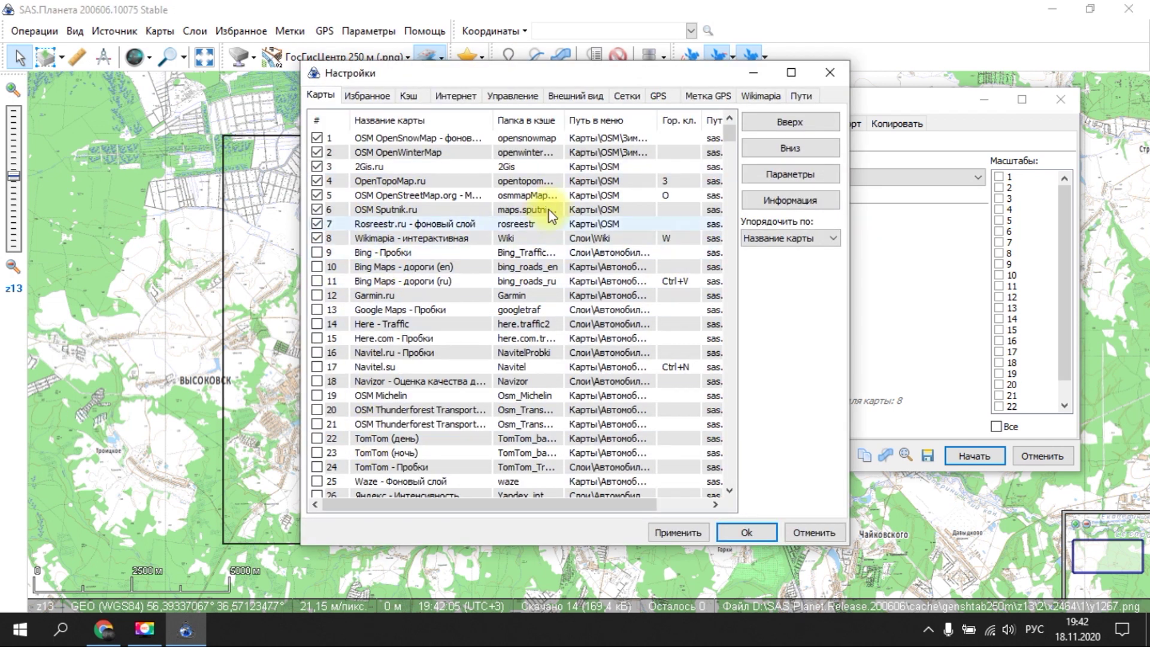
{"action": "left_click", "coordinate": [830, 72]}
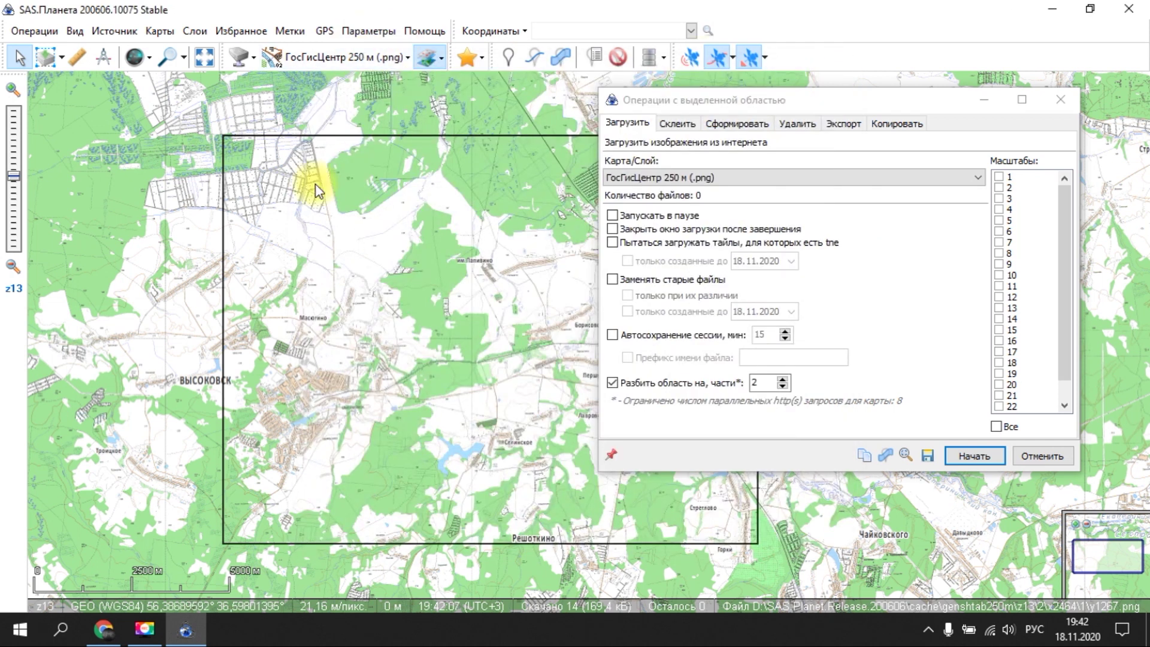
- Open the parameters of the ГосГисЦентр 250 м (.png) map and examine its maximum number of parallel http(s) requests
{"action": "left_click", "coordinate": [369, 30]}
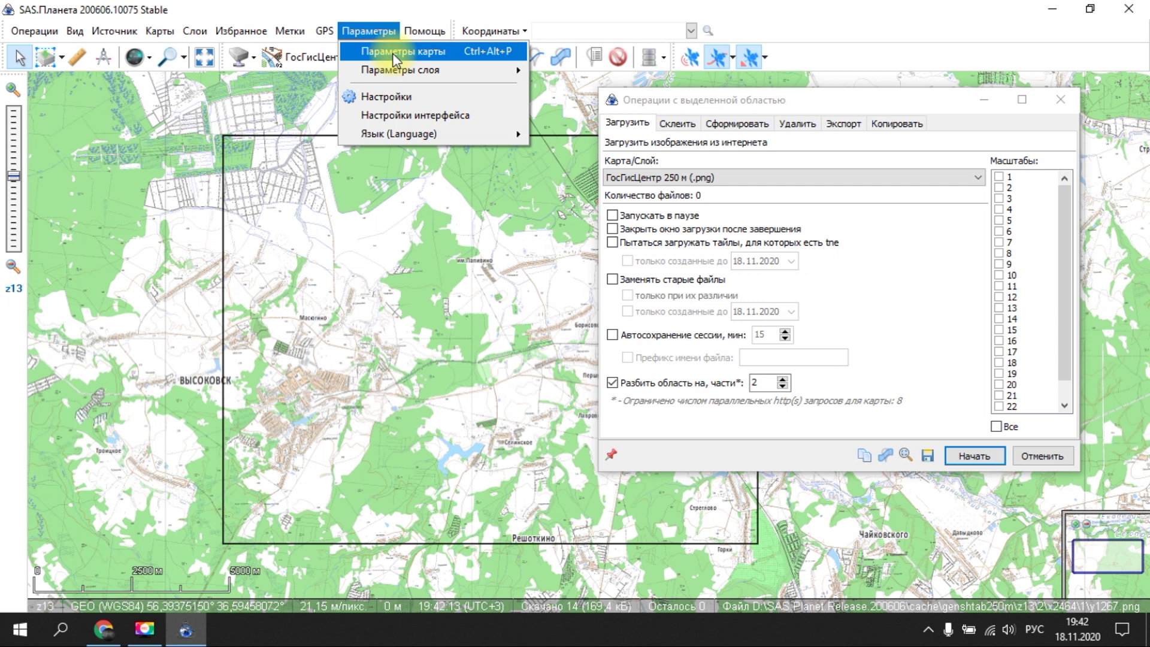
{"action": "mouse_move", "coordinate": [441, 77]}
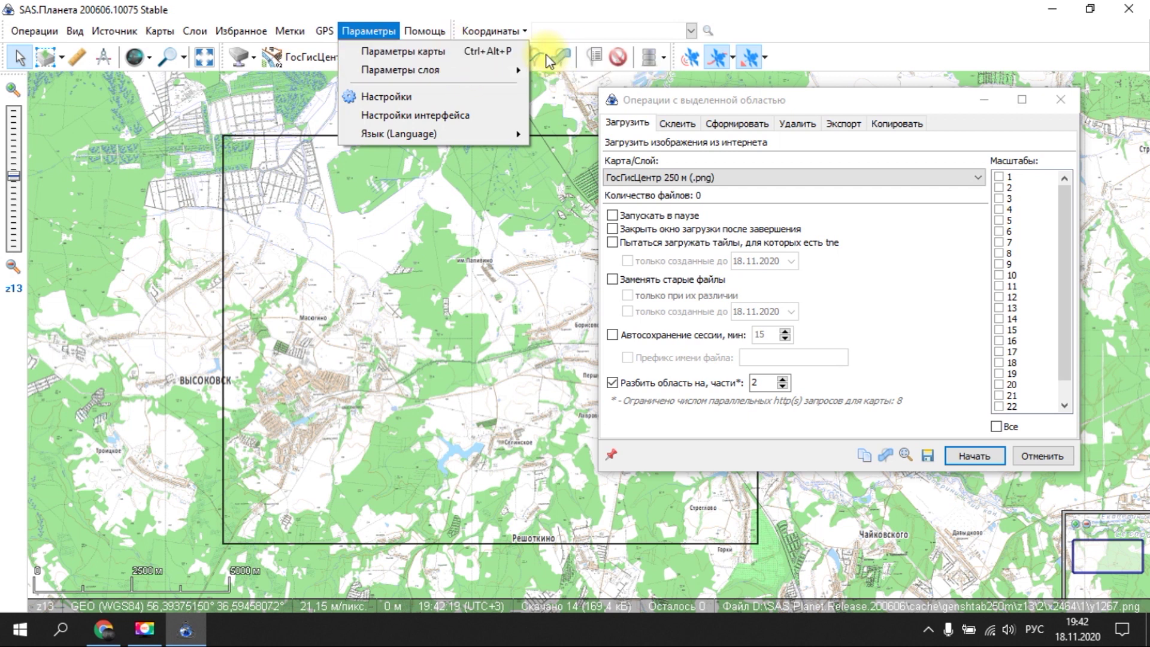
{"action": "left_click", "coordinate": [390, 52]}
{"action": "left_click_drag", "start_coordinate": [516, 125], "coordinate": [341, 125]}
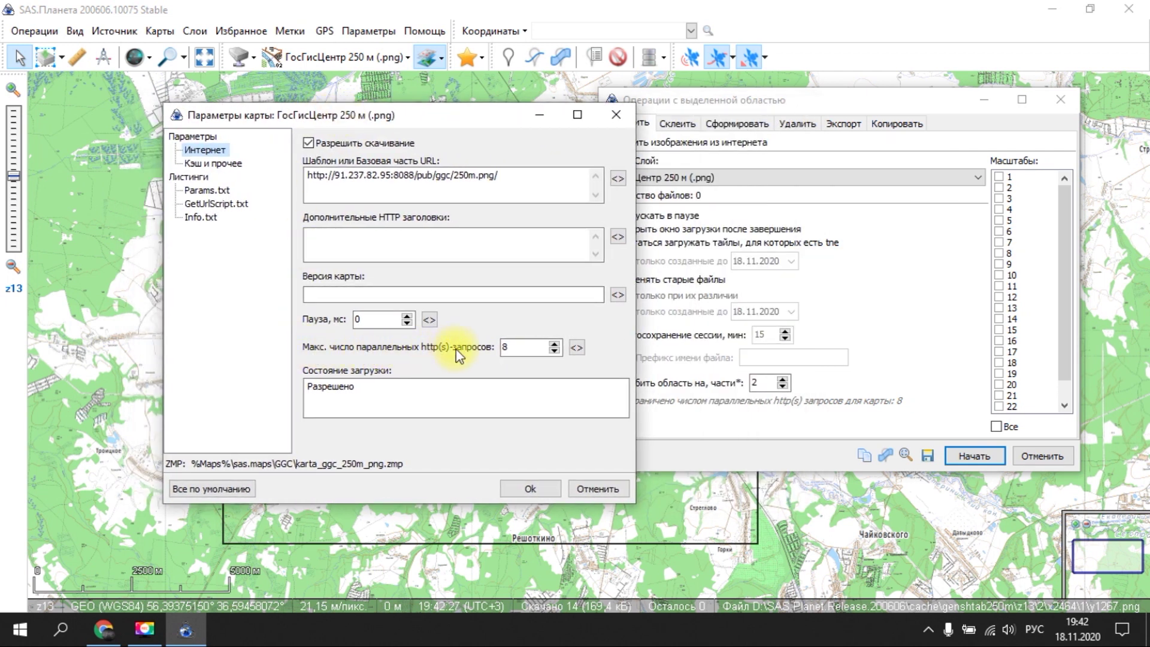
{"action": "left_click", "coordinate": [519, 348]}
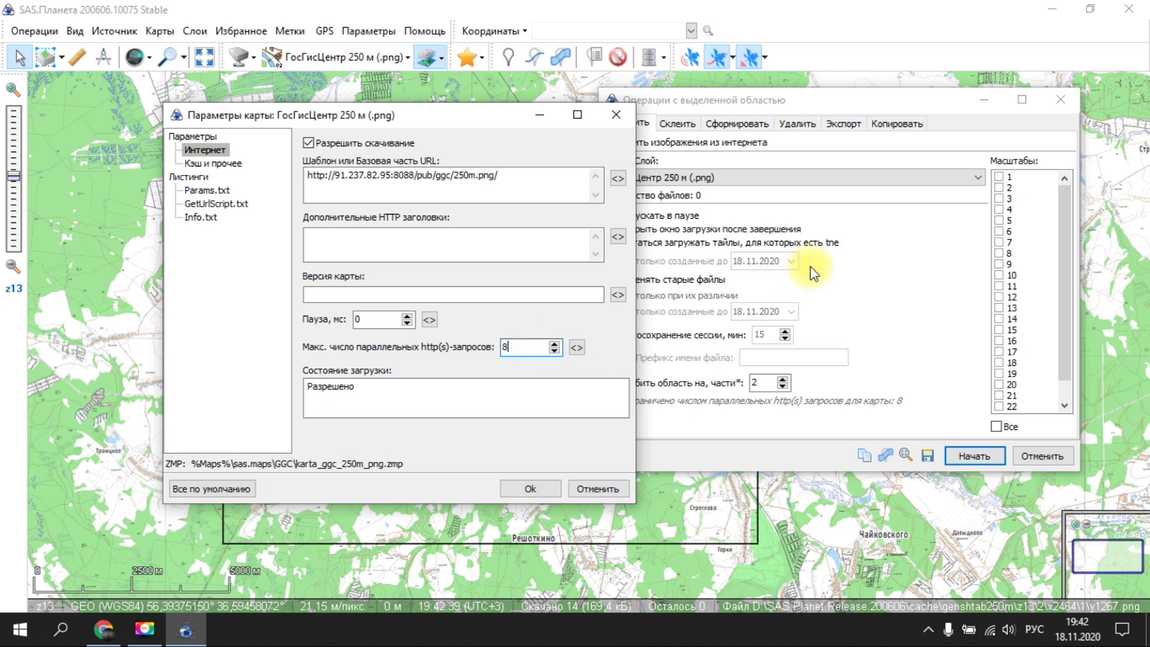
{"action": "double_click", "coordinate": [507, 352]}
{"action": "left_click", "coordinate": [534, 349]}
- Review the map's cache settings and the available cache types
{"action": "left_click", "coordinate": [214, 165]}
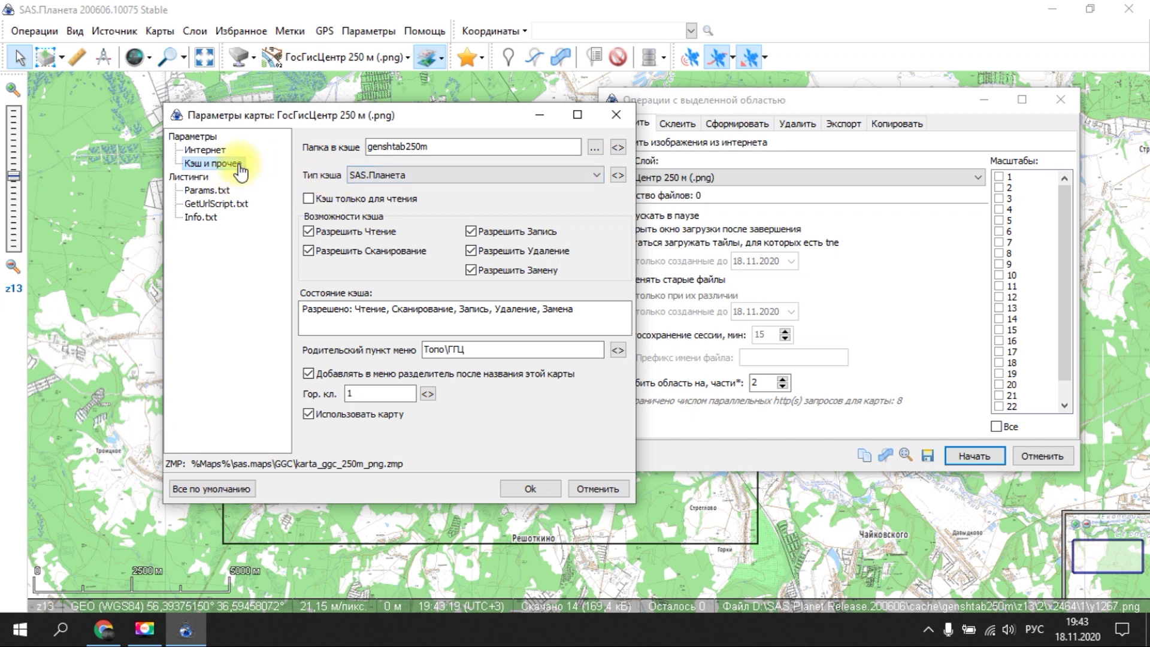
{"action": "left_click", "coordinate": [370, 177]}
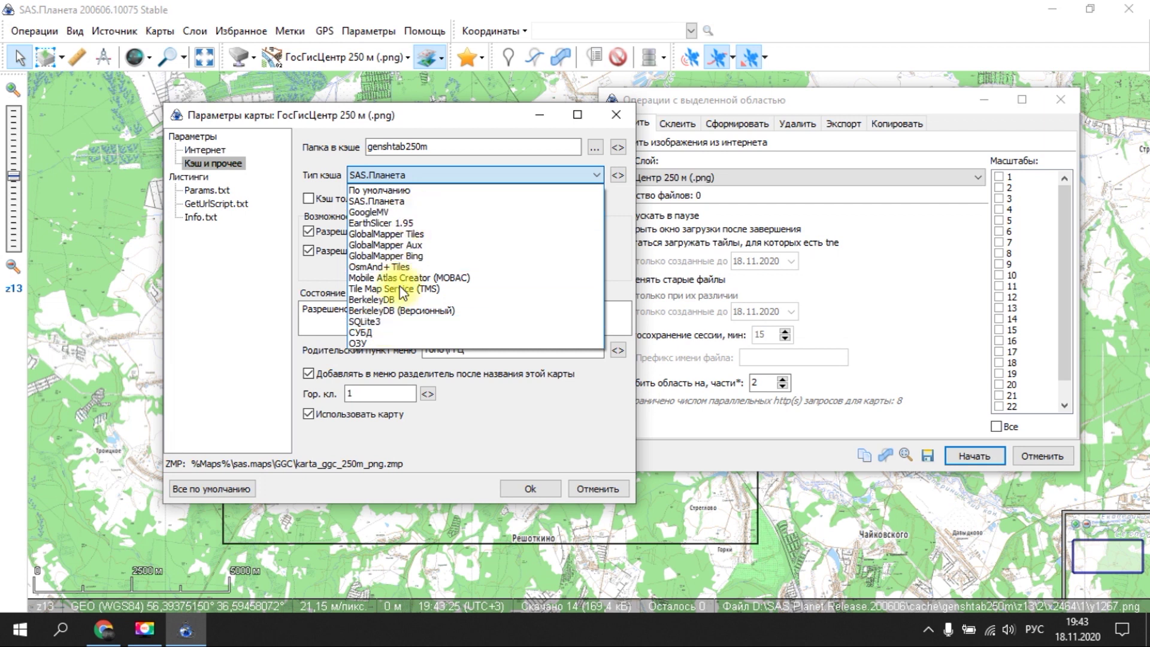
{"action": "left_click", "coordinate": [408, 178]}
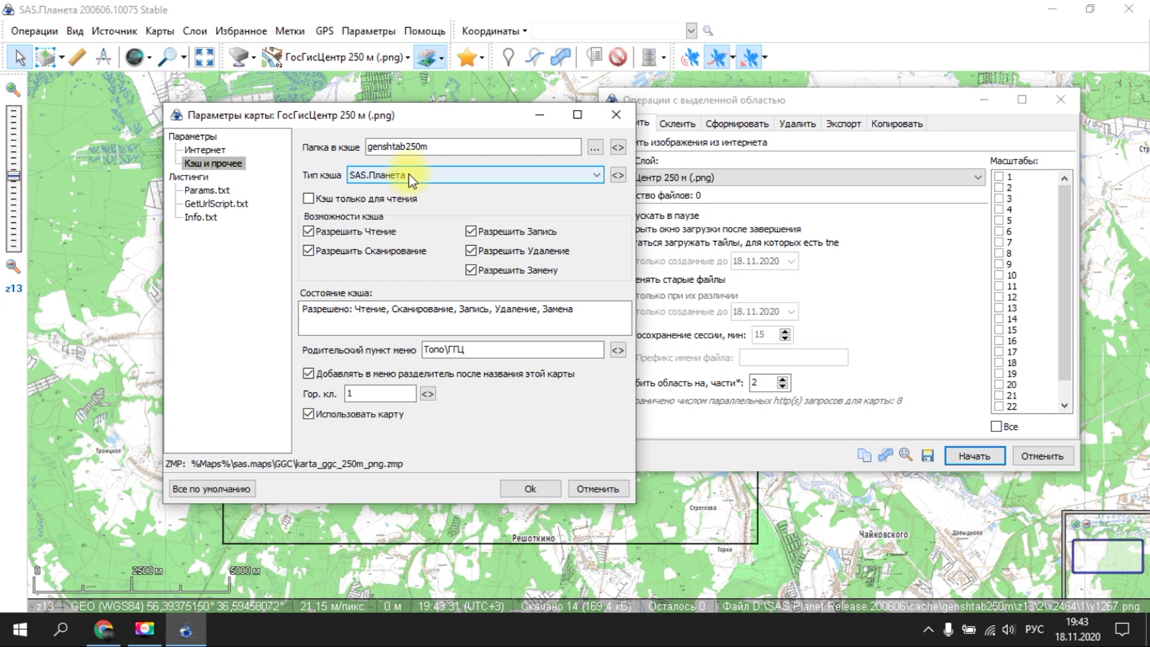
{"action": "left_click", "coordinate": [411, 178]}
{"action": "left_click", "coordinate": [410, 178]}
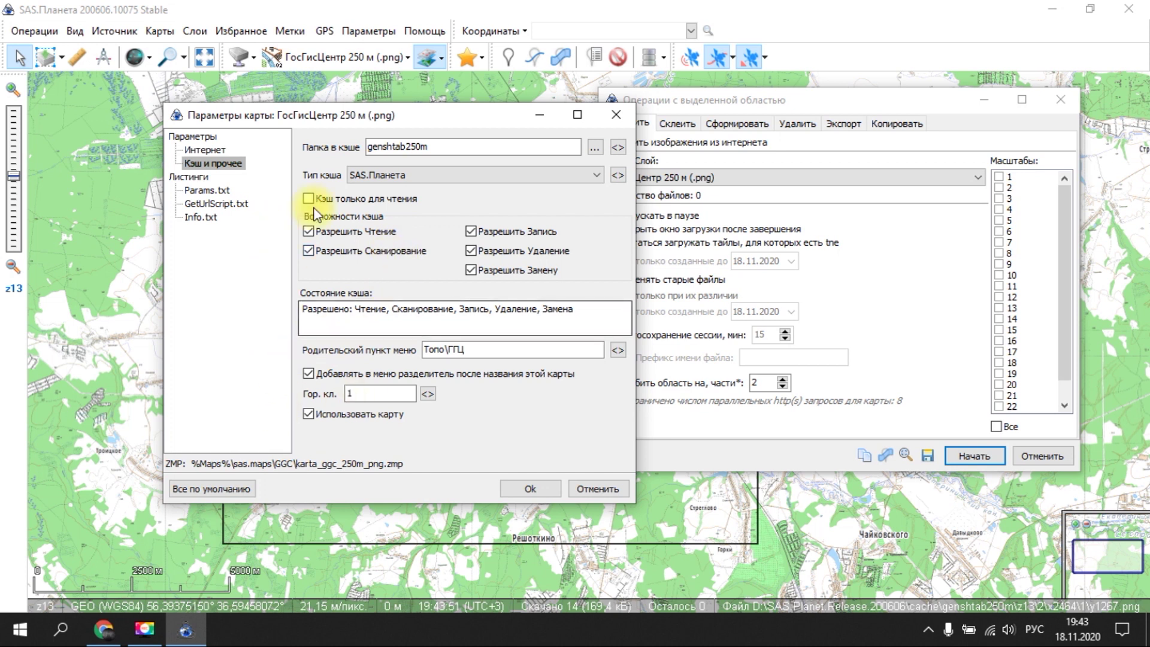
{"action": "left_click", "coordinate": [371, 175]}
{"action": "left_click", "coordinate": [371, 175]}
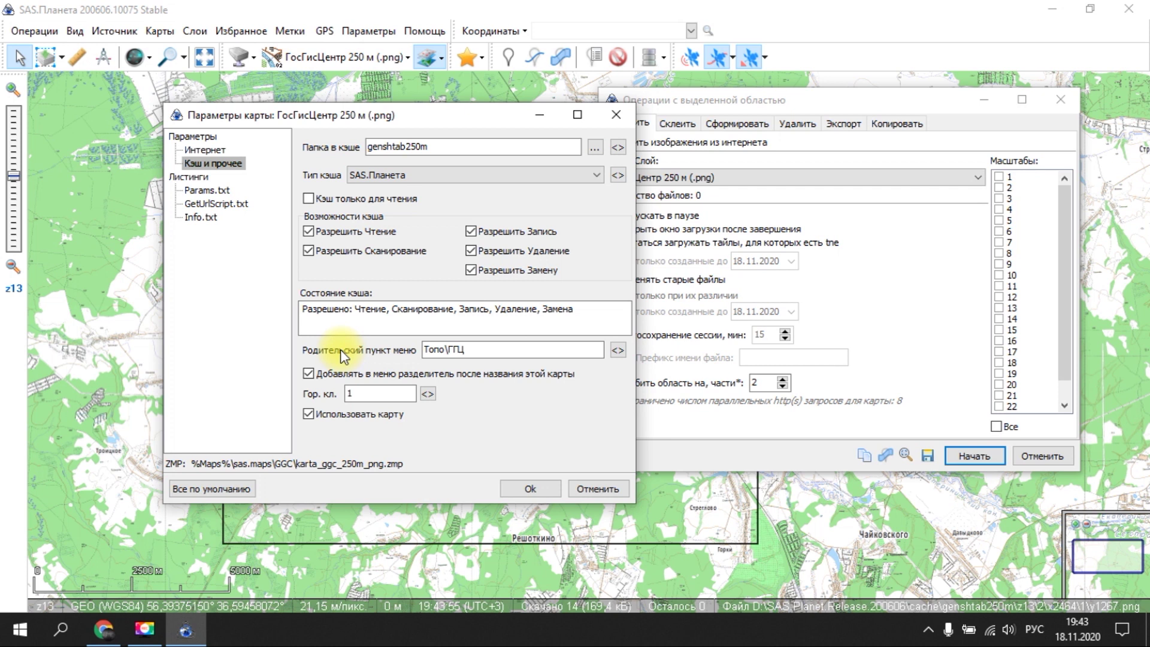
- Examine the map's parent menu item setting and close the map parameters without saving
{"action": "left_click", "coordinate": [469, 351]}
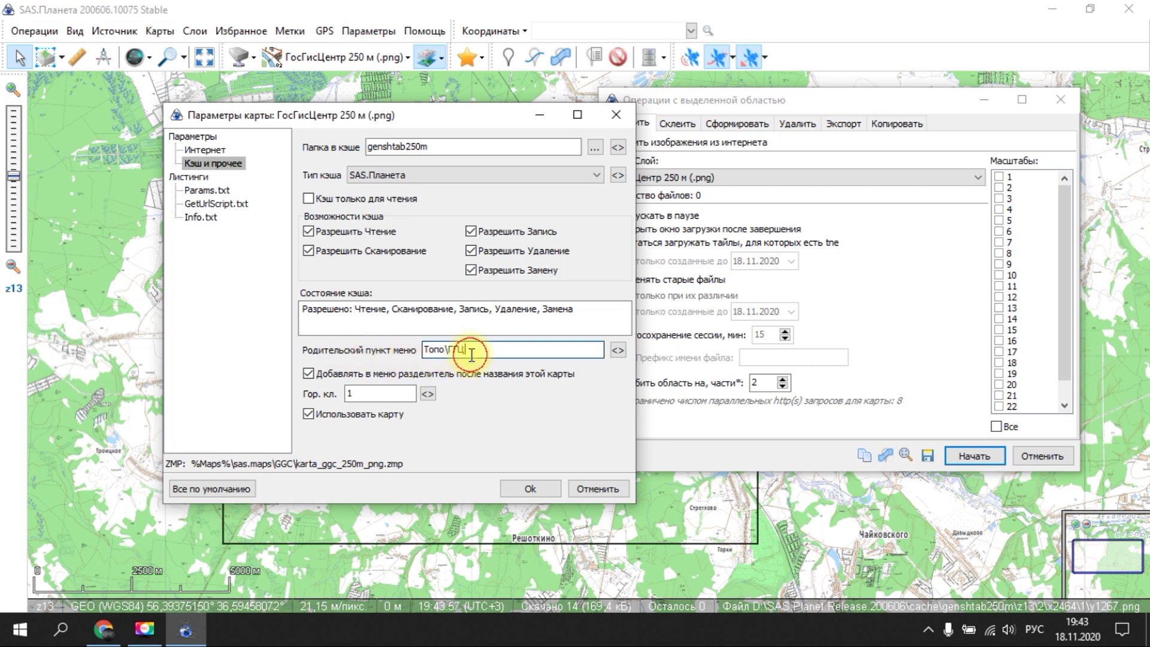
{"action": "left_click_drag", "start_coordinate": [442, 117], "coordinate": [510, 121]}
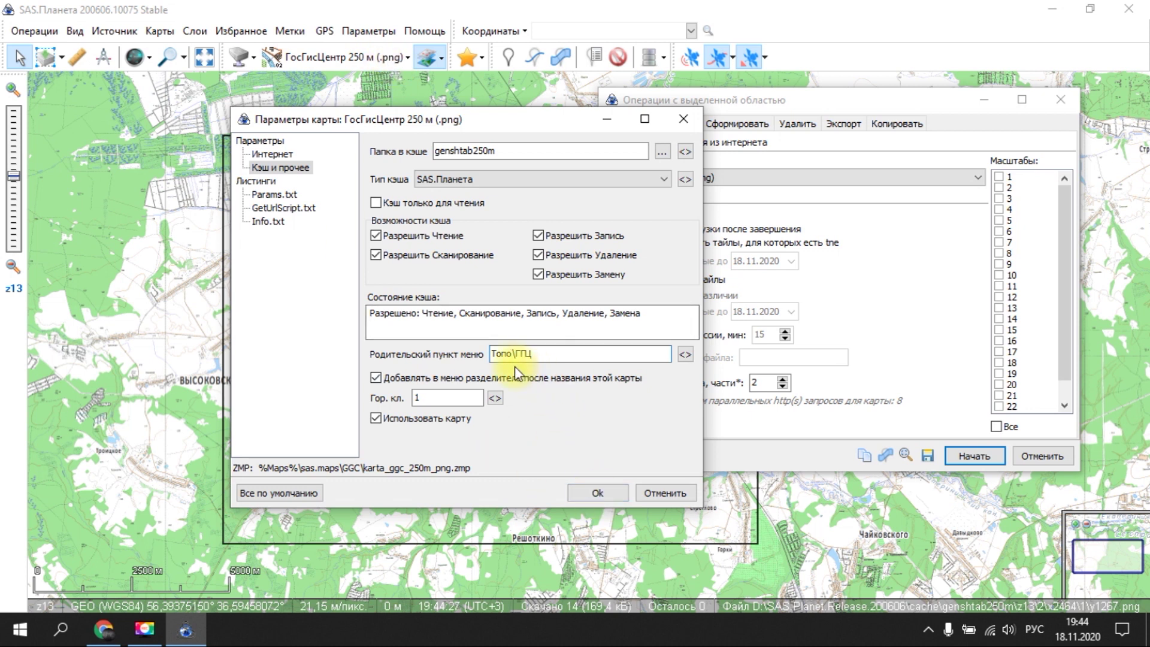
{"action": "left_click", "coordinate": [688, 492]}
- Switch the displayed base map to ГосГисЦентр 250 м (.jpg) from the Топо group
{"action": "left_click", "coordinate": [345, 57]}
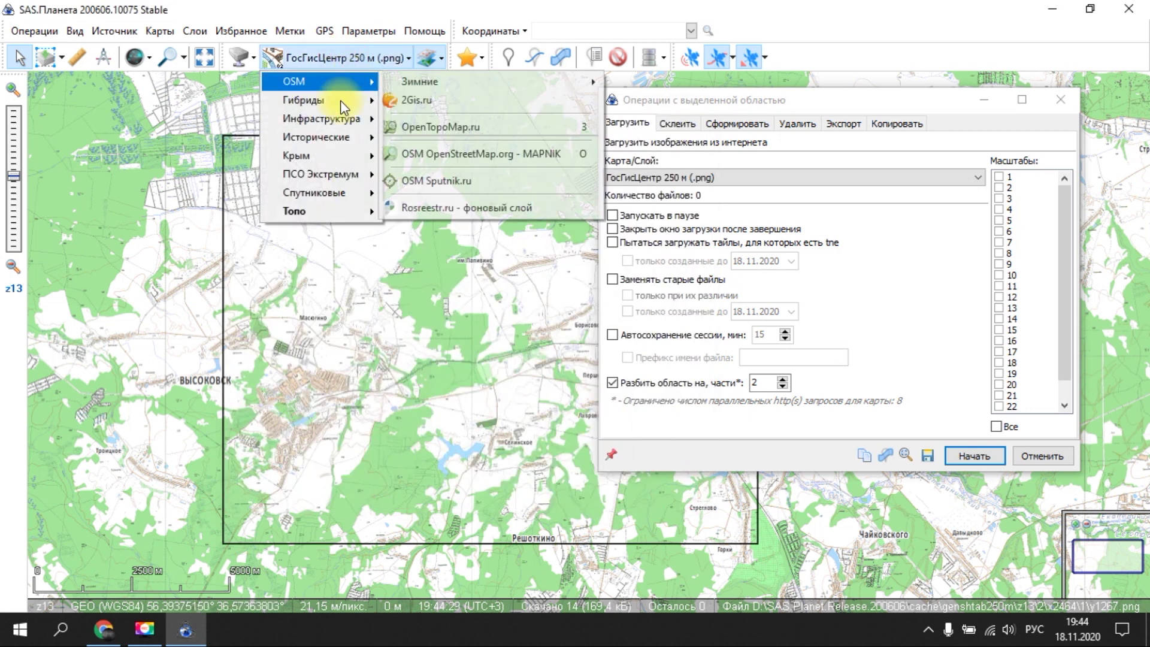
{"action": "mouse_move", "coordinate": [318, 225]}
{"action": "mouse_move", "coordinate": [419, 211]}
{"action": "left_click", "coordinate": [663, 314]}
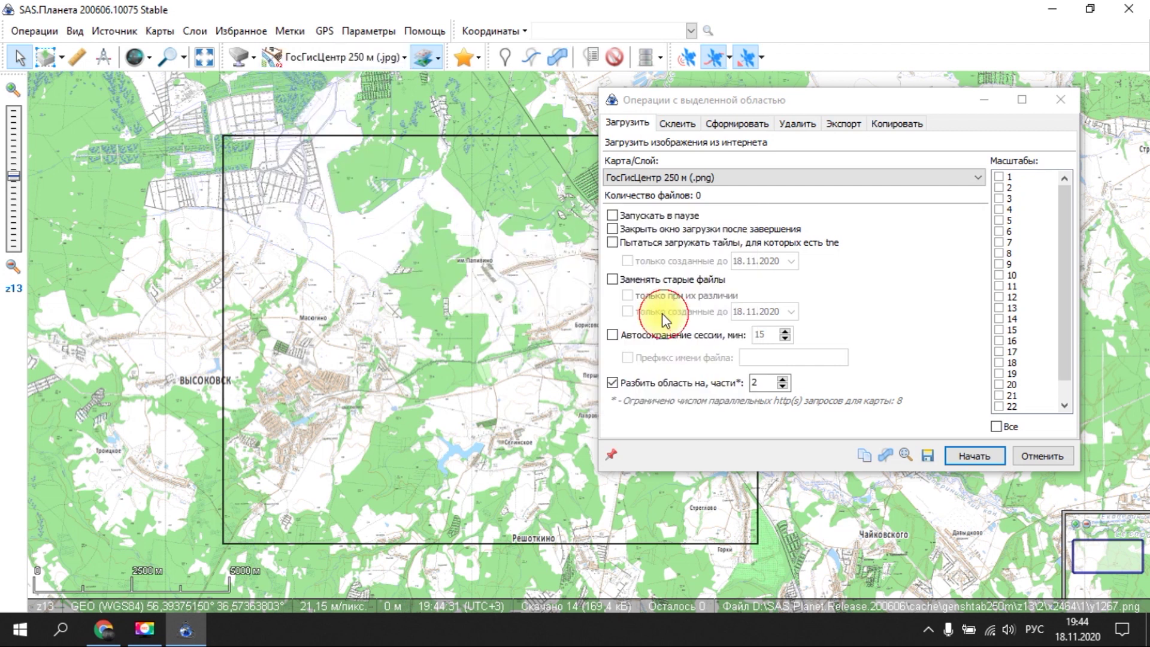
- Switch the displayed base map to ГосГисЦентр 1 Км from the ГГЦ subgroup of the Топо group
{"action": "left_click", "coordinate": [272, 63]}
{"action": "mouse_move", "coordinate": [318, 211]}
{"action": "mouse_move", "coordinate": [491, 214]}
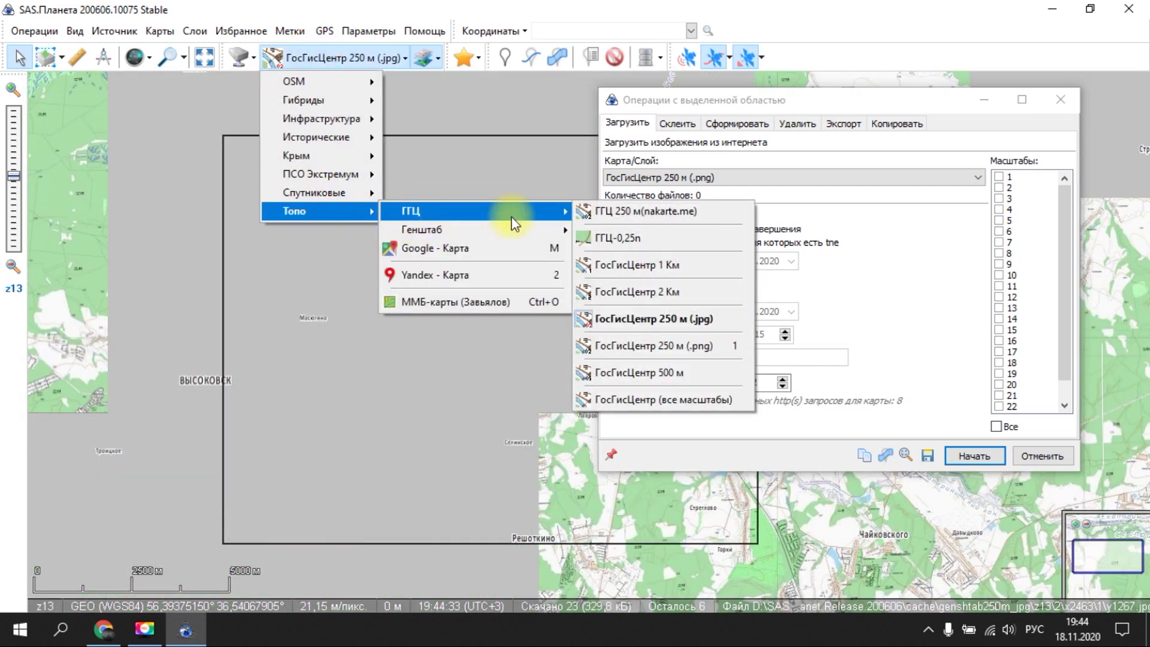
{"action": "left_click", "coordinate": [660, 265]}
- Open the parameters of the ГосГисЦентр 1 Км map, review its cache settings and close them without saving
{"action": "left_click", "coordinate": [369, 31]}
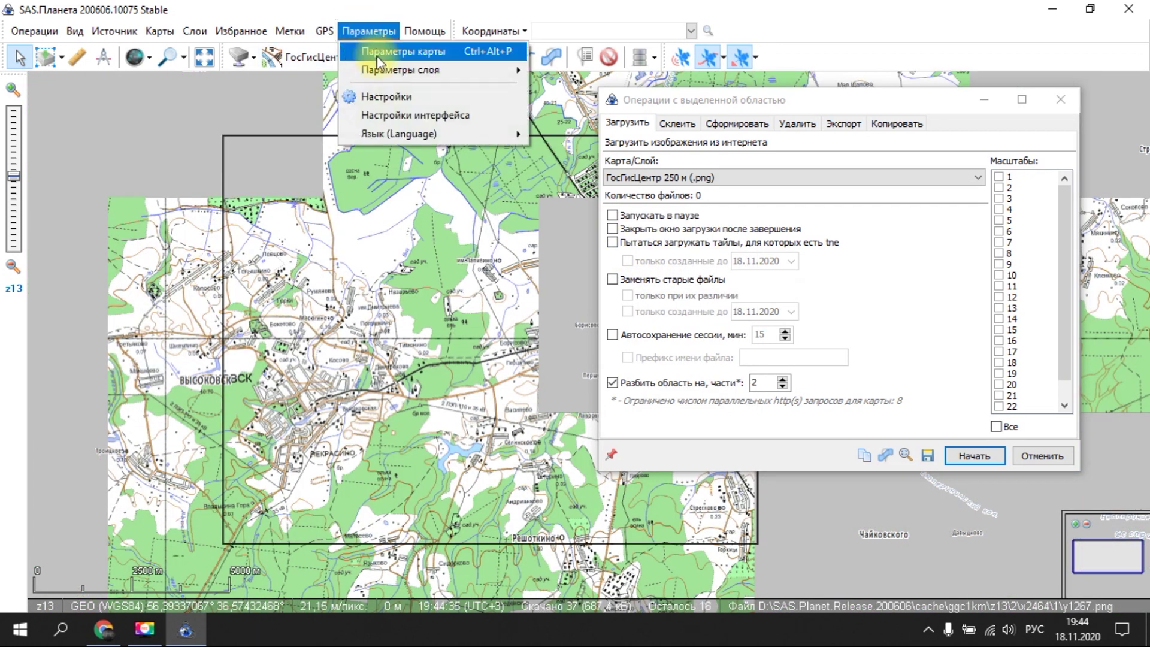
{"action": "left_click", "coordinate": [382, 54]}
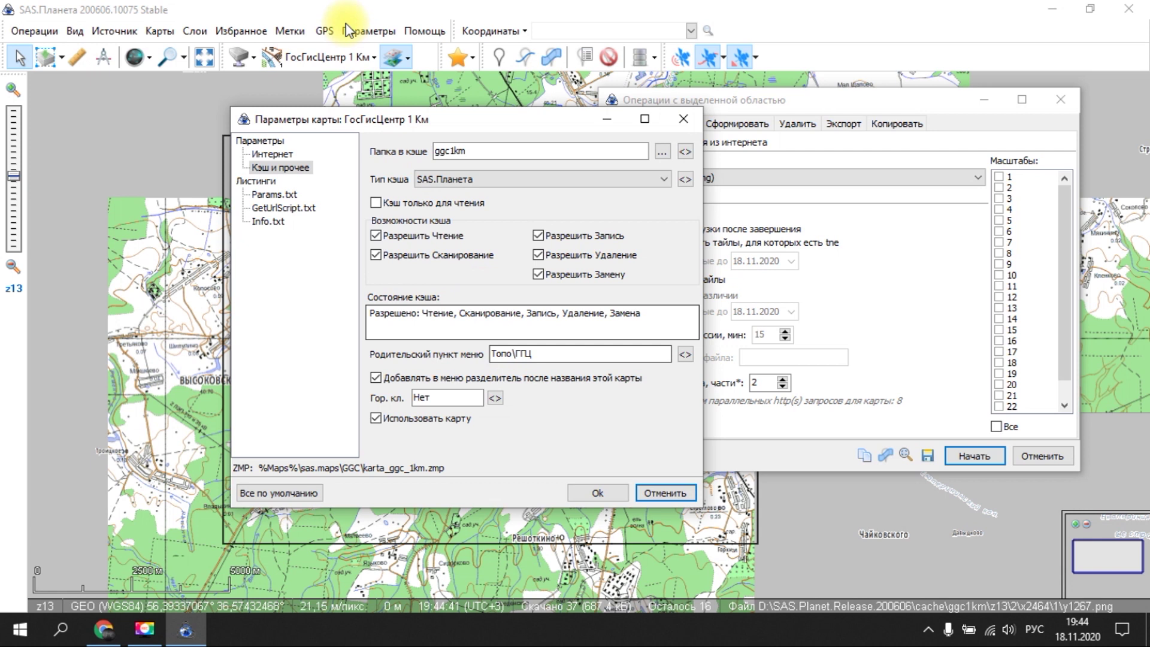
{"action": "left_click", "coordinate": [664, 492]}
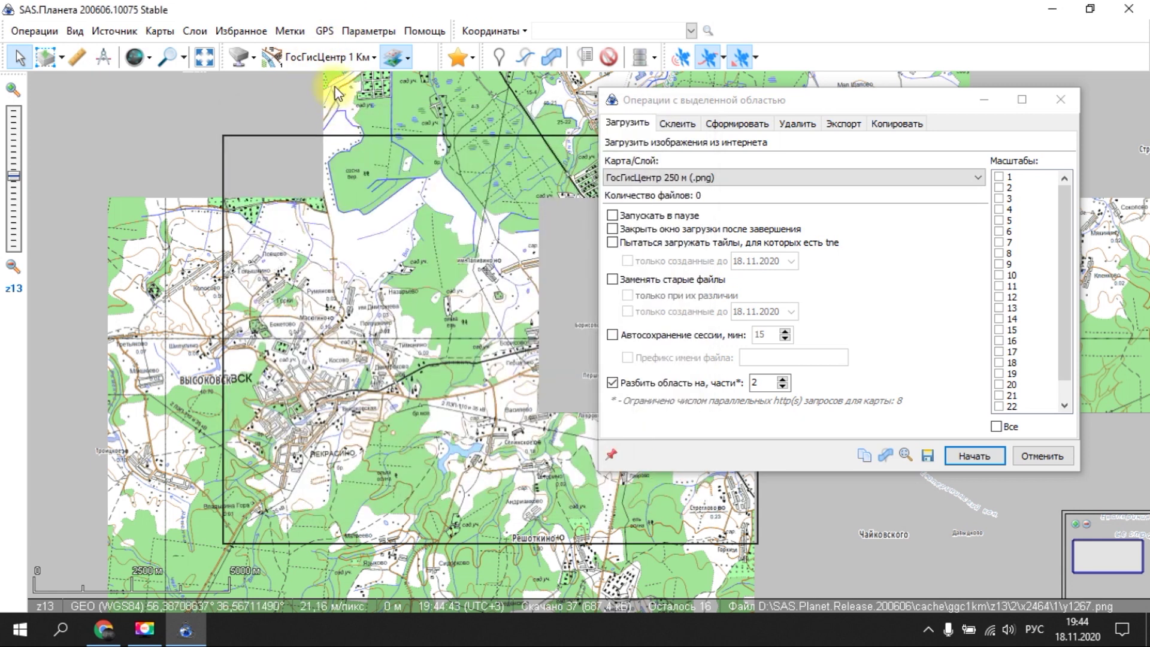
- Browse the groups of available base maps and overlay layers without changing the selection
{"action": "left_click", "coordinate": [319, 56]}
{"action": "mouse_move", "coordinate": [311, 212]}
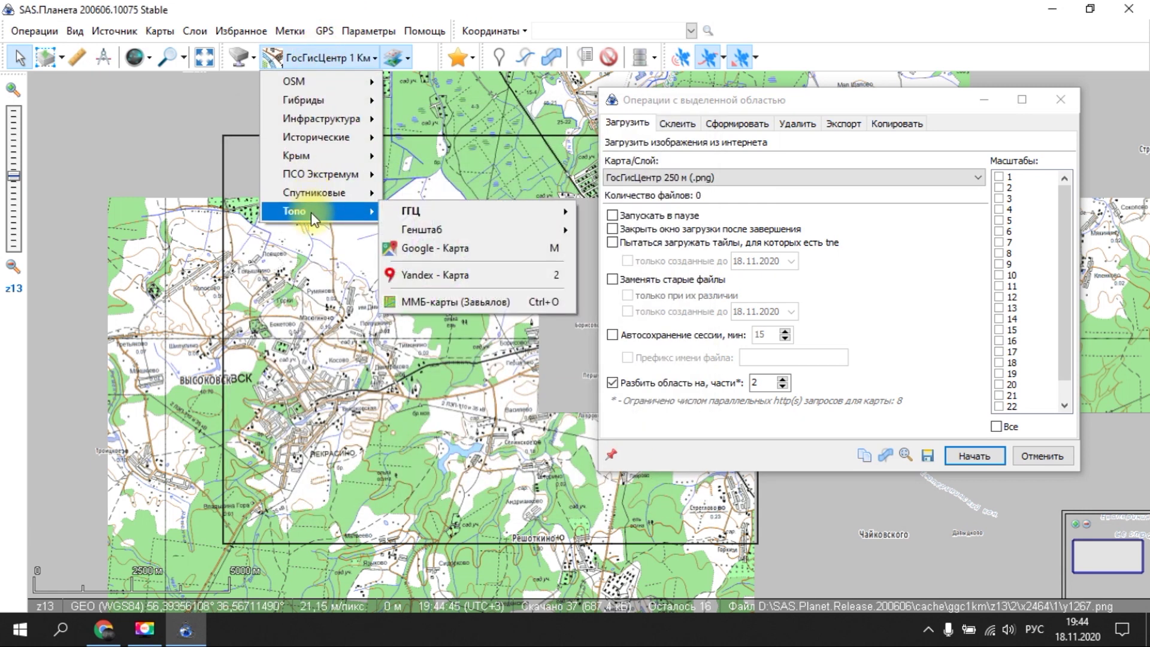
{"action": "mouse_move", "coordinate": [405, 214]}
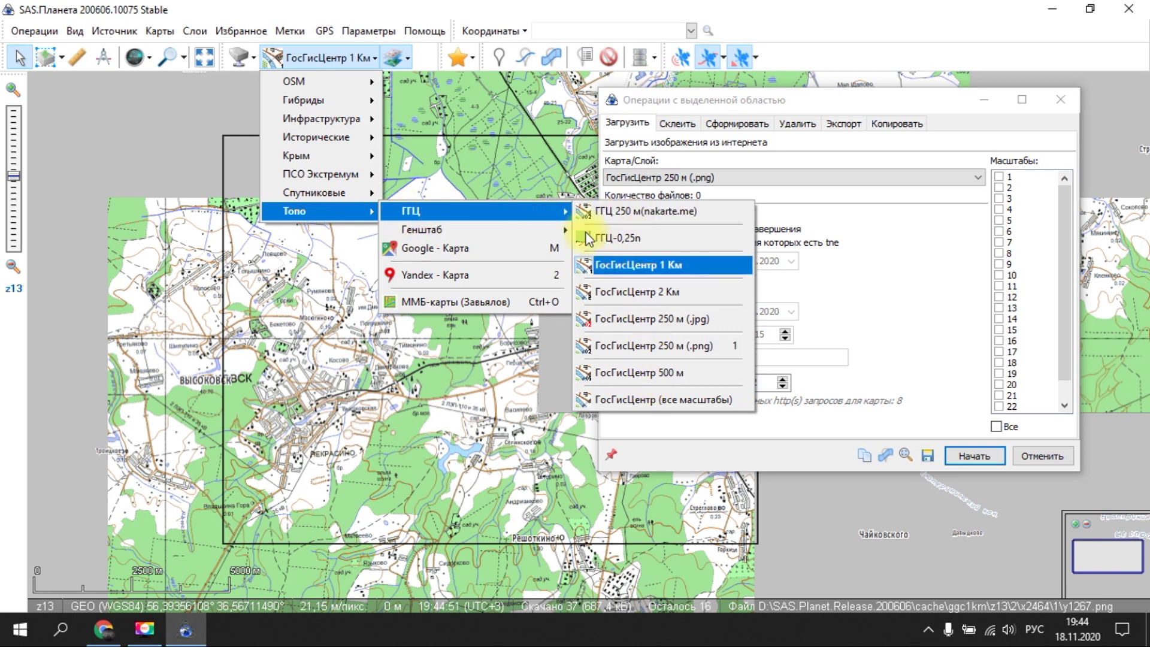
{"action": "mouse_move", "coordinate": [445, 232]}
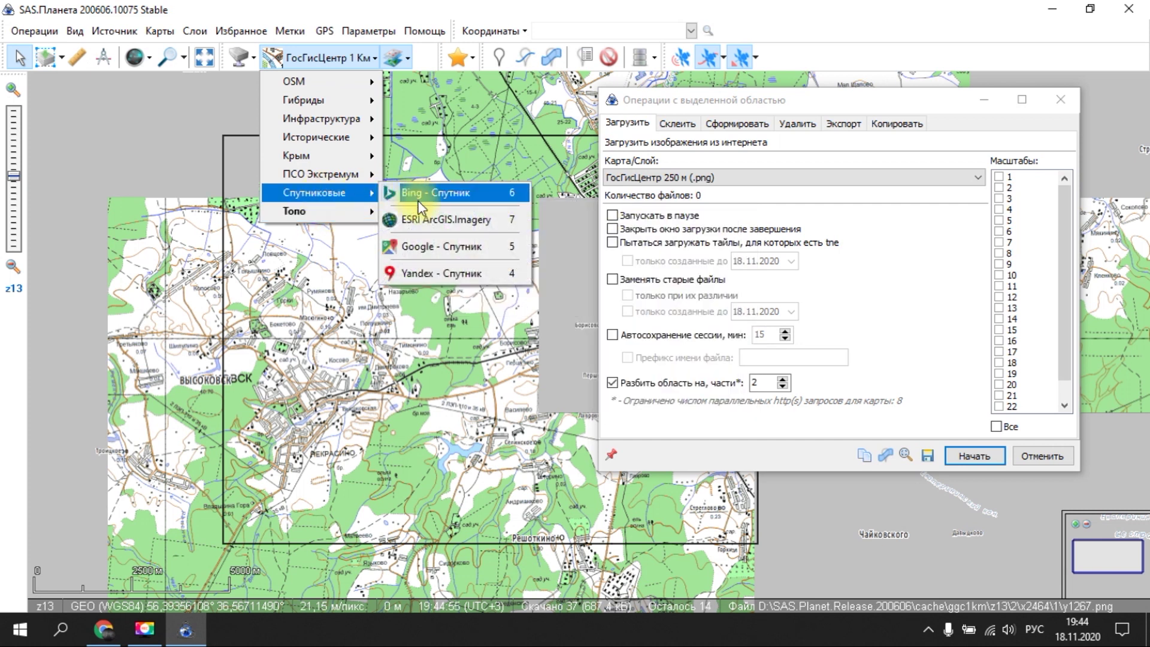
{"action": "mouse_move", "coordinate": [330, 136]}
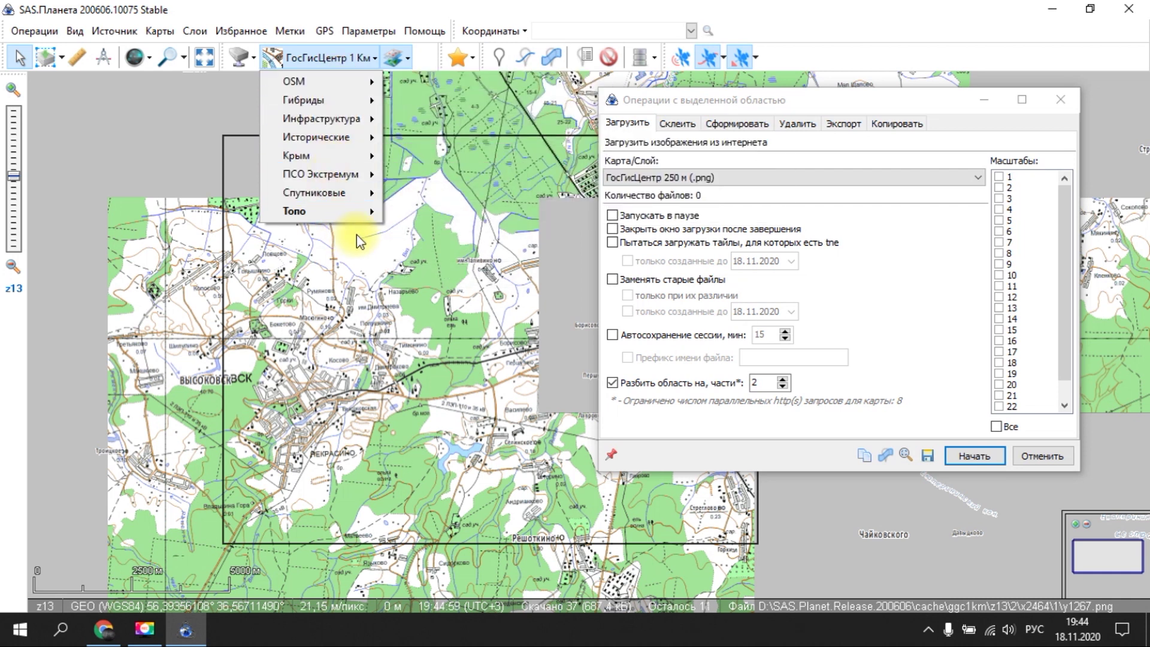
{"action": "left_click", "coordinate": [395, 55]}
{"action": "left_click", "coordinate": [398, 53]}
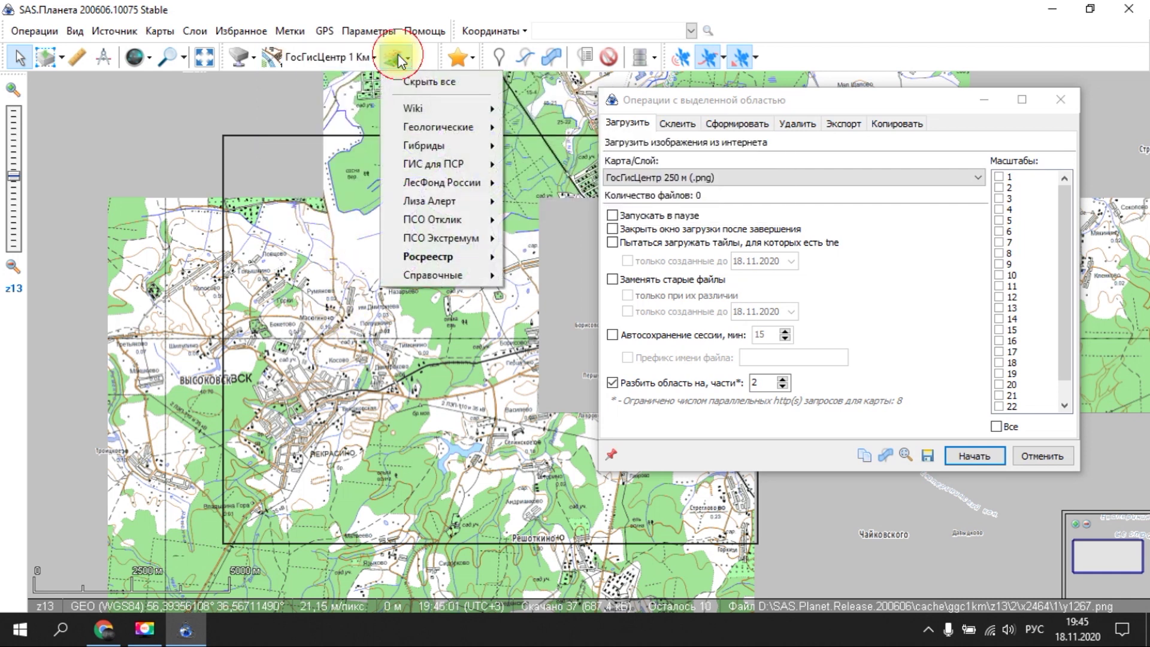
{"action": "mouse_move", "coordinate": [442, 131]}
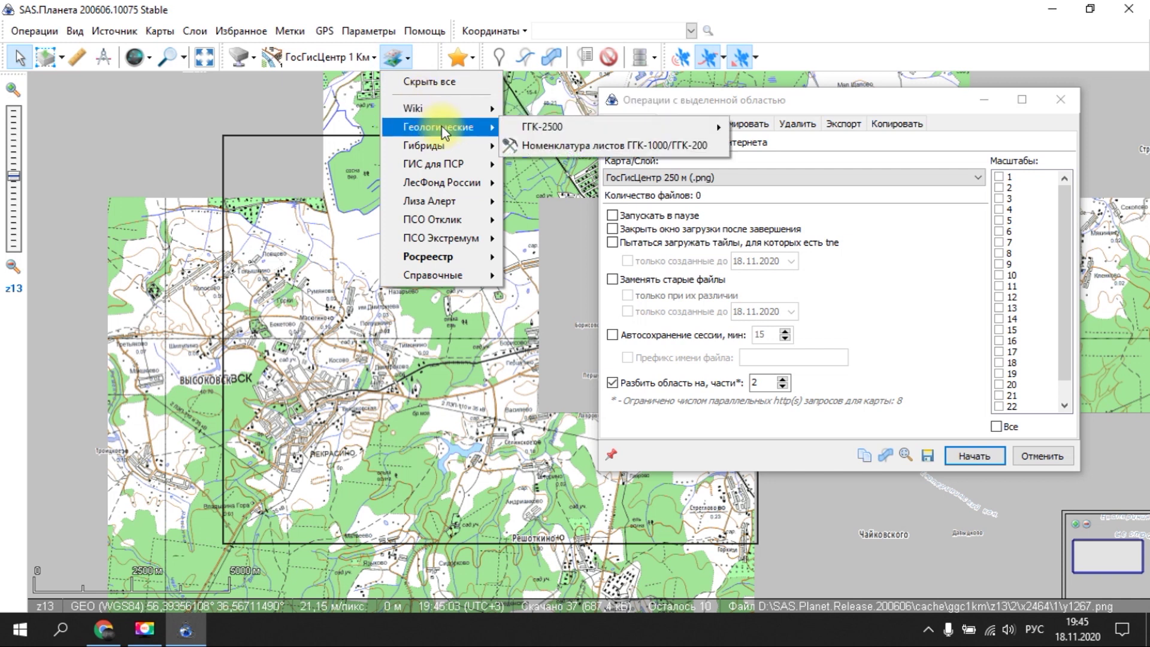
{"action": "mouse_move", "coordinate": [446, 153]}
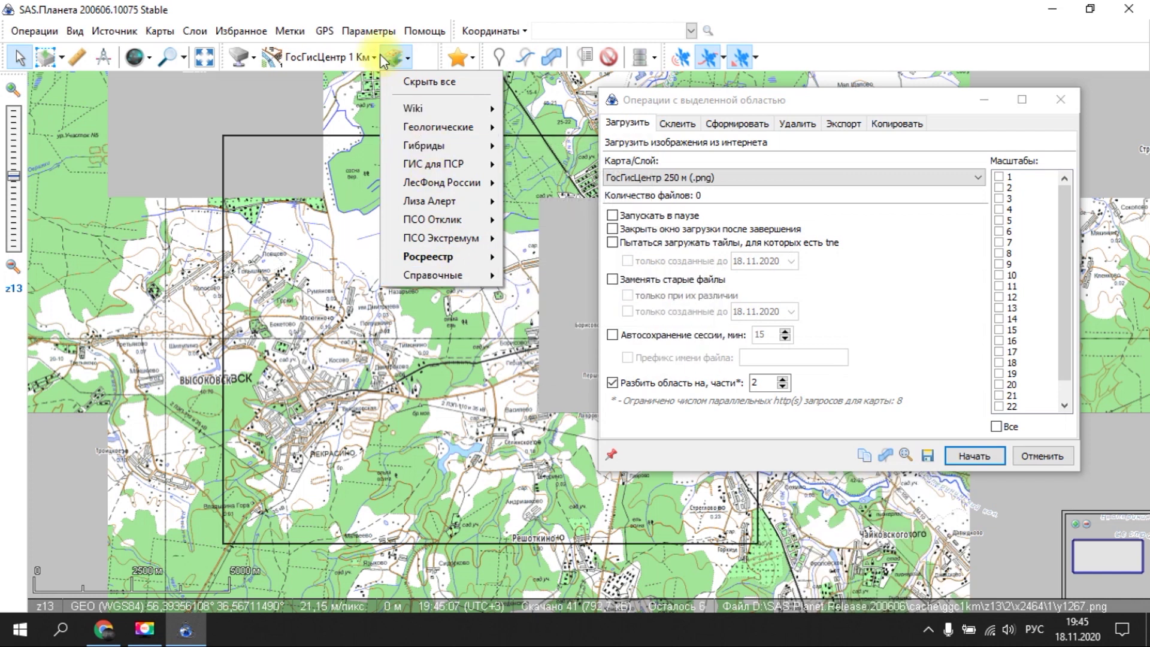
{"action": "left_click", "coordinate": [318, 57]}
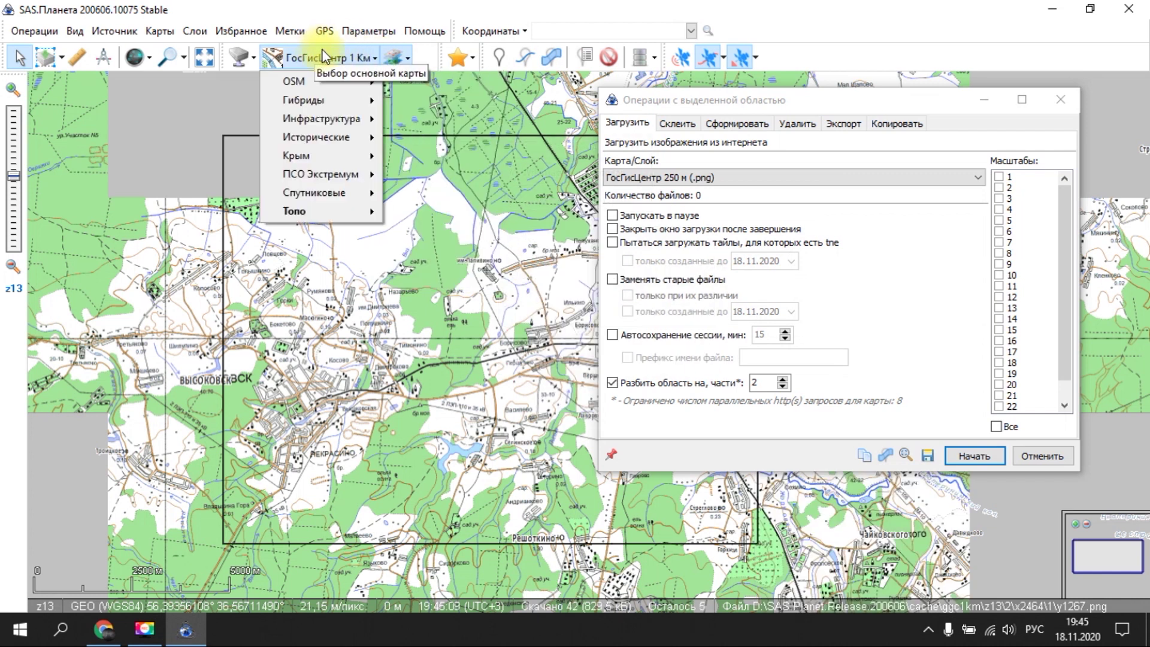
{"action": "left_click", "coordinate": [323, 55]}
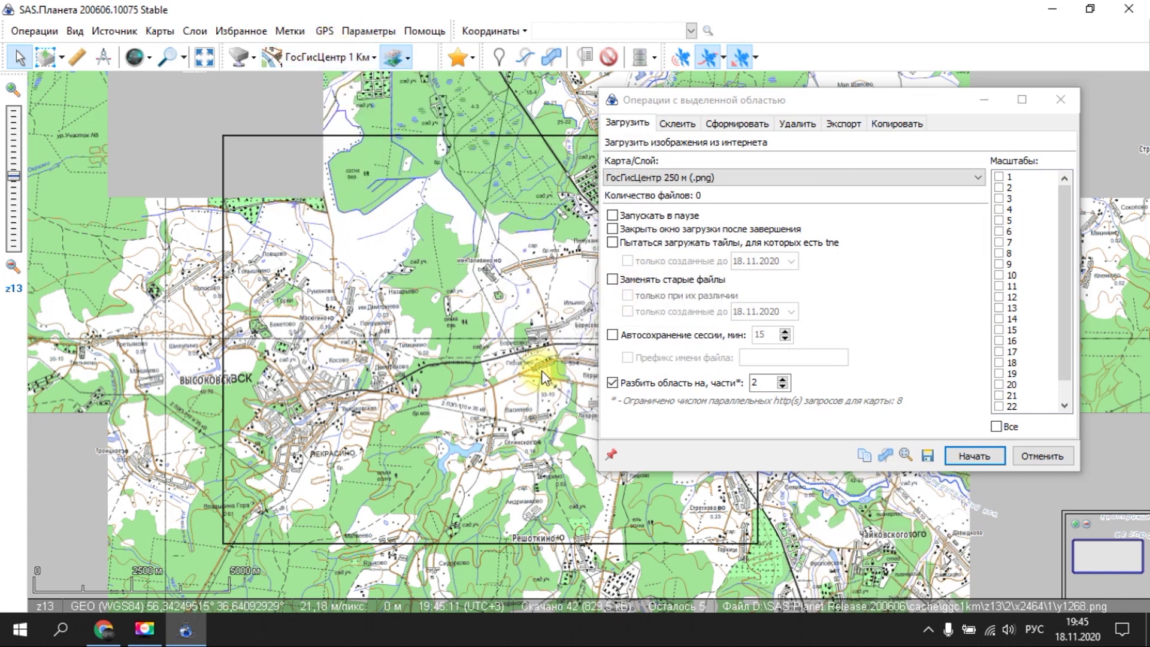
{"action": "left_click_drag", "start_coordinate": [380, 304], "coordinate": [334, 282]}
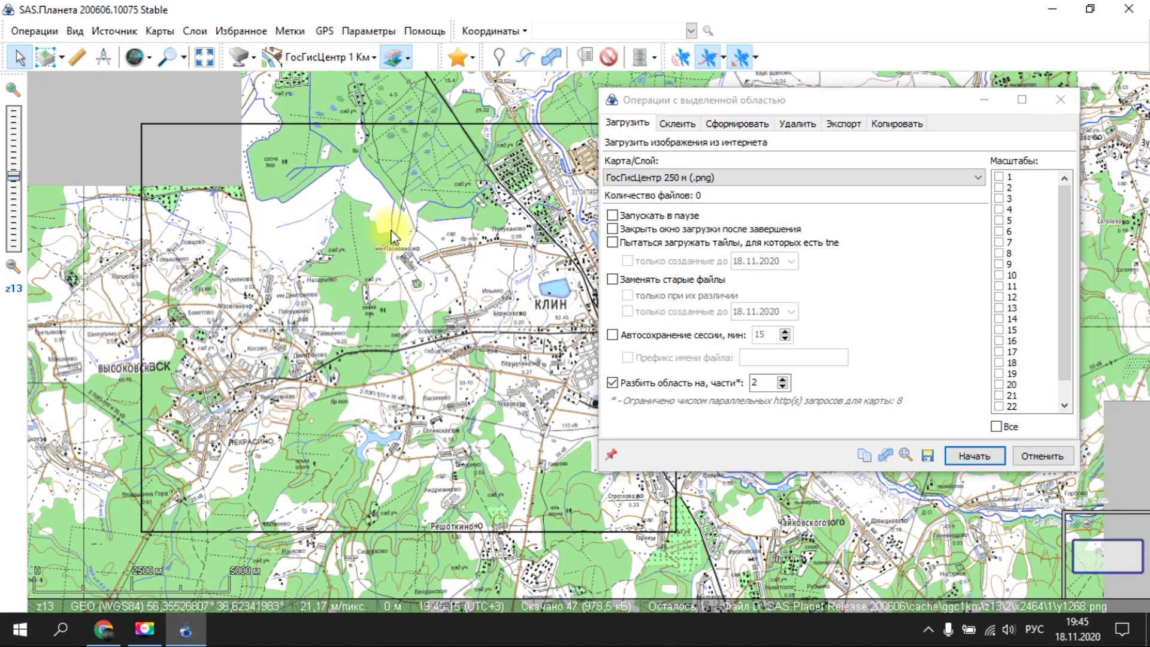
{"action": "left_click", "coordinate": [399, 60]}
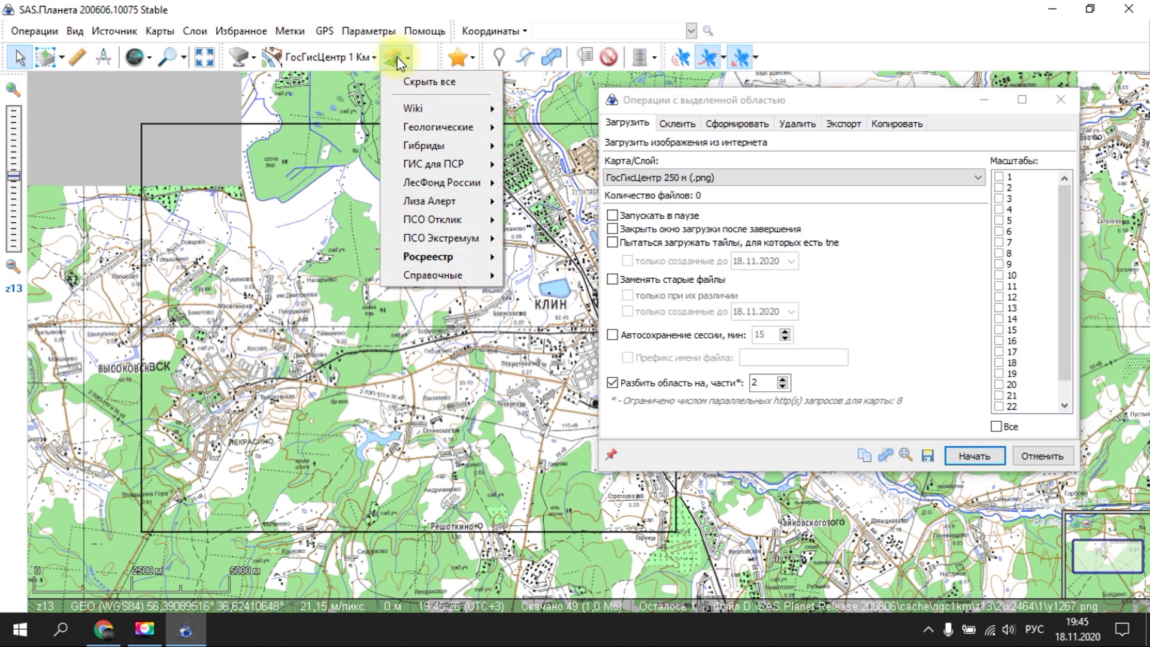
- Open the parameters of the RosReestr.ru - Подписи layer and set its cache type to SAS.Планета
{"action": "left_click_drag", "start_coordinate": [494, 326], "coordinate": [372, 257]}
{"action": "scroll", "coordinate": [405, 286], "scroll_direction": "up", "scroll_amount": 1}
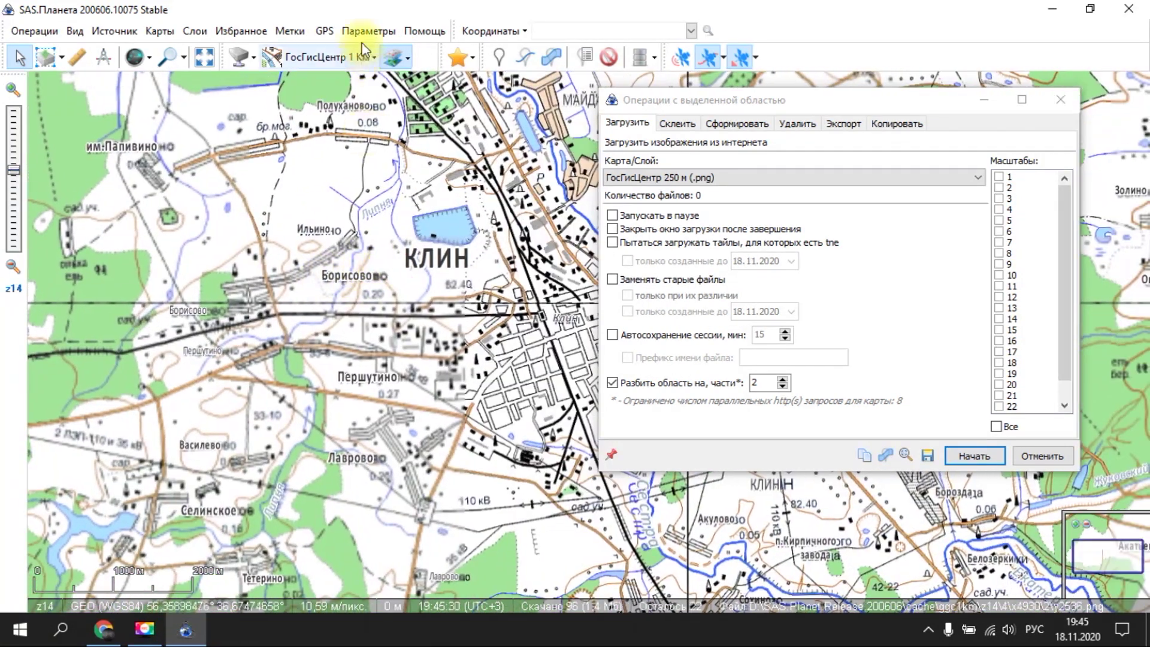
{"action": "left_click", "coordinate": [363, 31]}
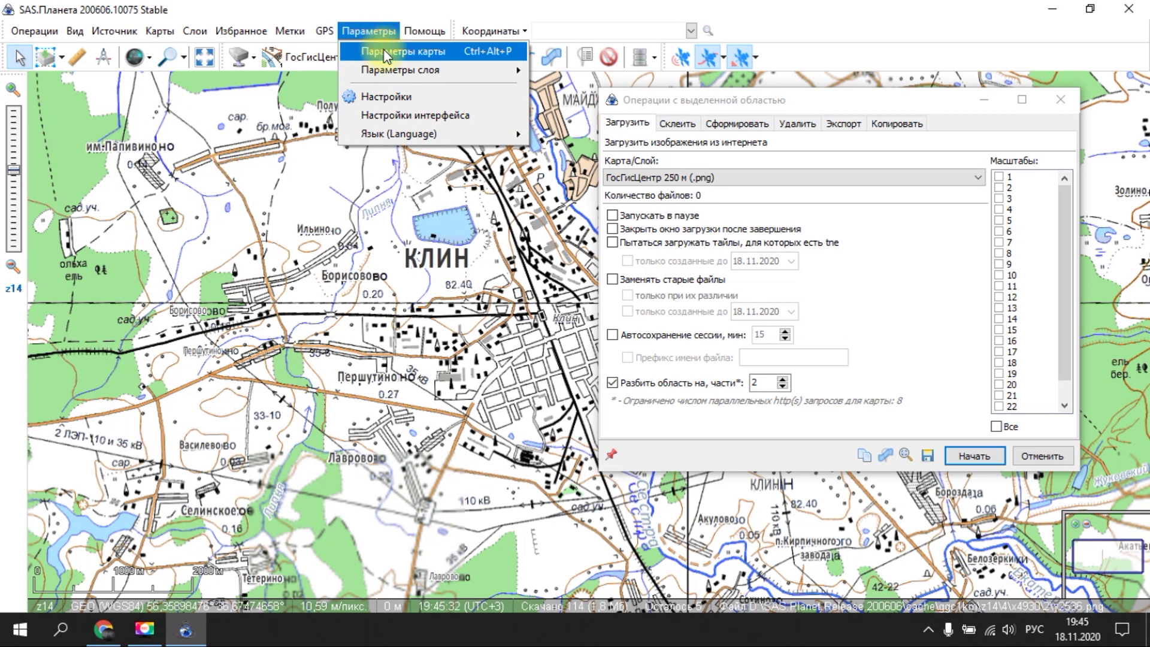
{"action": "mouse_move", "coordinate": [448, 77]}
{"action": "left_click", "coordinate": [598, 66]}
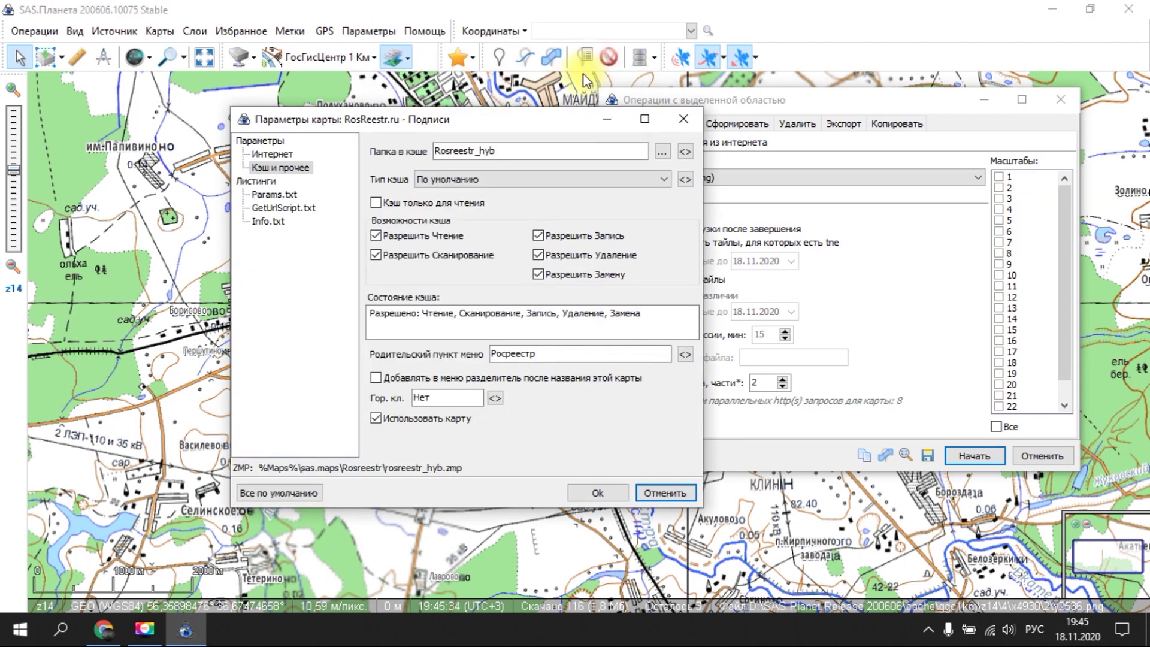
{"action": "left_click", "coordinate": [420, 179]}
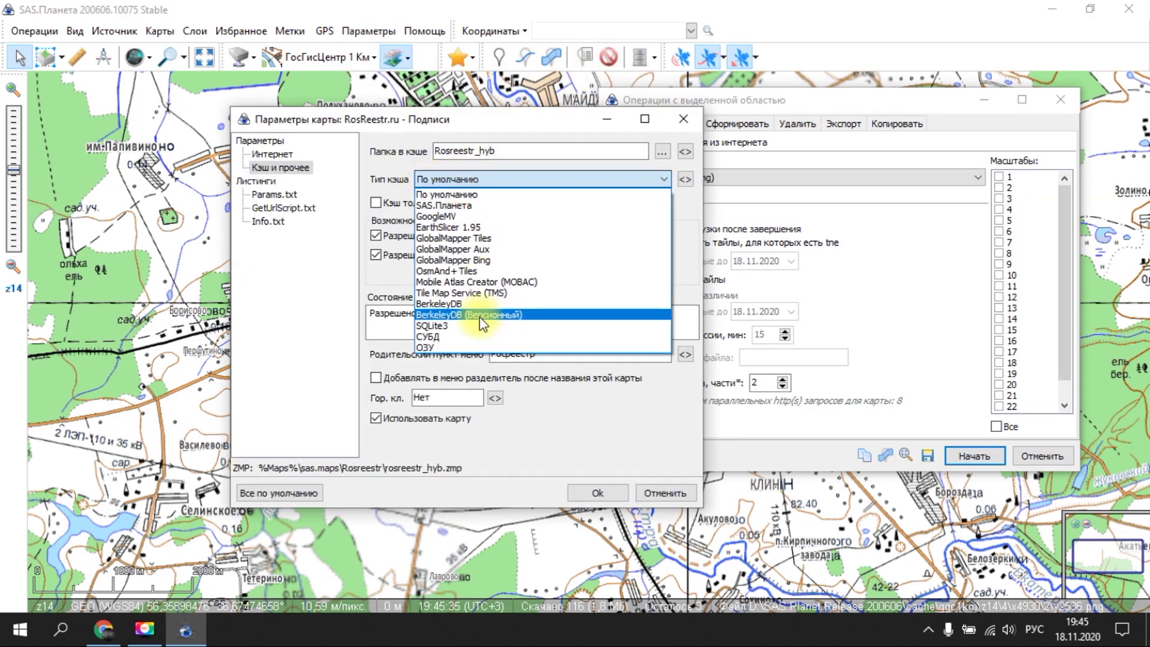
{"action": "left_click", "coordinate": [451, 205]}
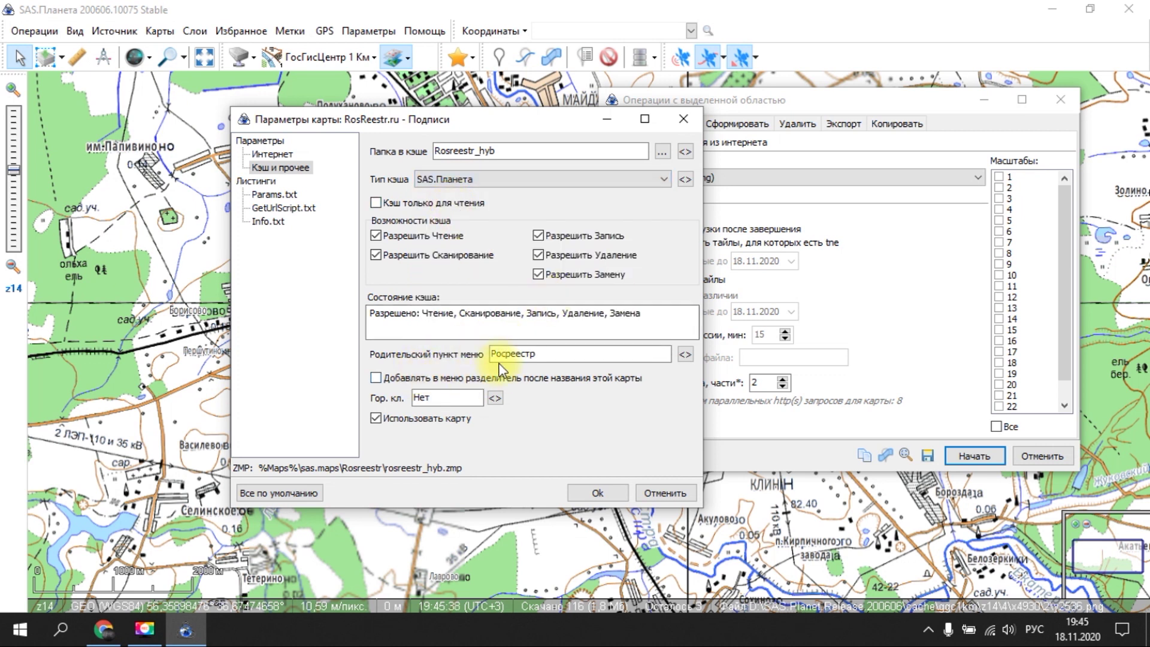
{"action": "left_click", "coordinate": [542, 354]}
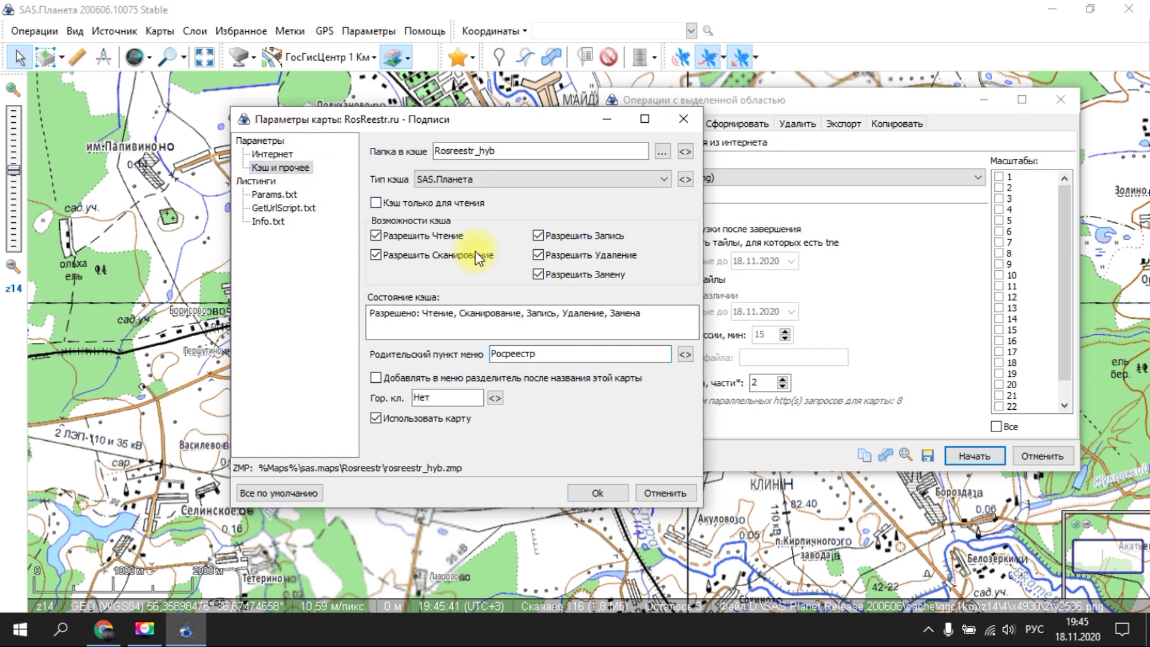
- Set the layer's maximum number of parallel http(s) requests to 8 and save its parameters
{"action": "left_click", "coordinate": [274, 154]}
{"action": "left_click", "coordinate": [622, 349]}
{"action": "left_click", "coordinate": [622, 349]}
{"action": "left_click", "coordinate": [621, 349]}
{"action": "left_click", "coordinate": [622, 350]}
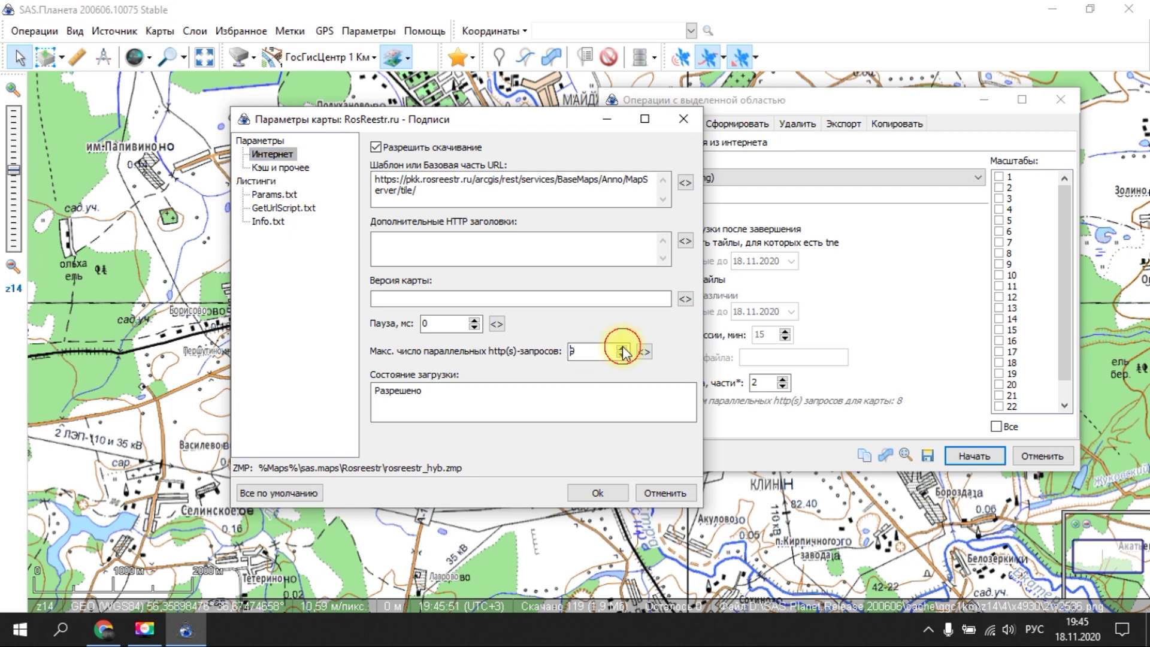
{"action": "left_click", "coordinate": [602, 491]}
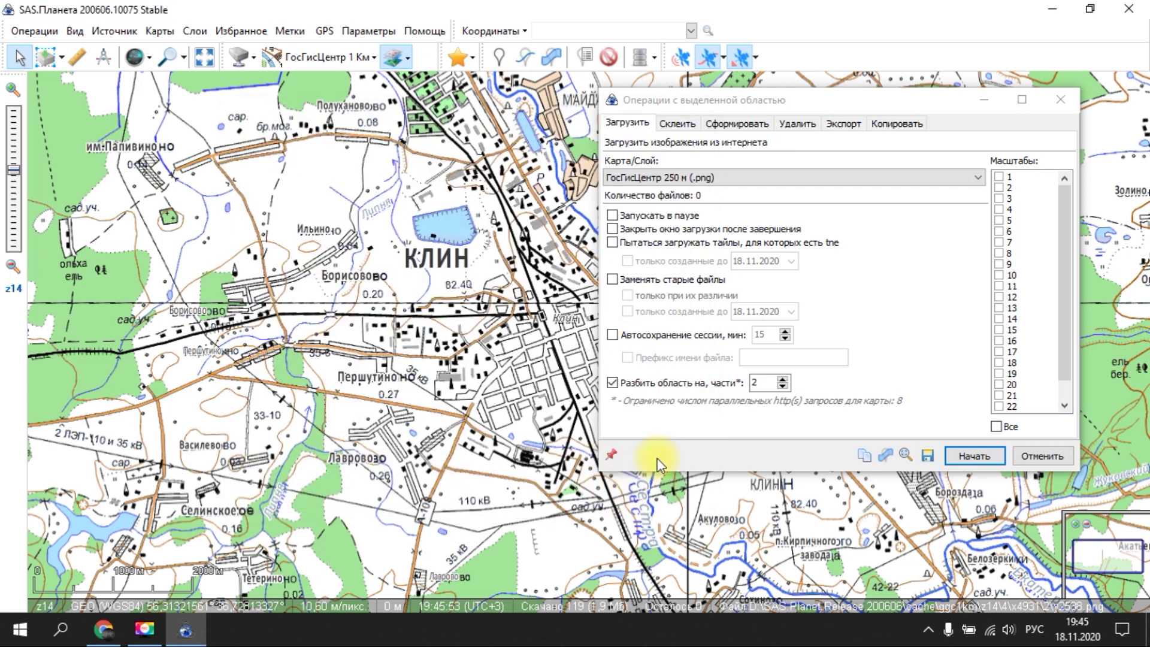
- Choose RosReestr.ru - Подписи as the map layer to download for the selected area
{"action": "left_click", "coordinate": [663, 178]}
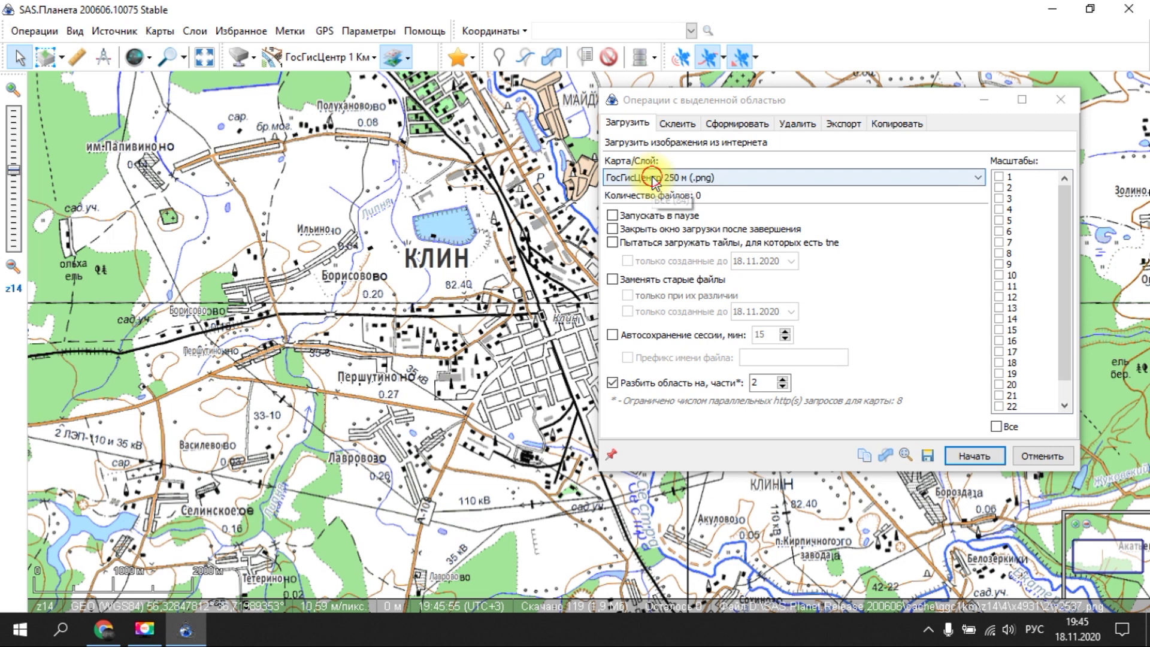
{"action": "left_click", "coordinate": [659, 177]}
{"action": "left_click_drag", "start_coordinate": [980, 268], "coordinate": [988, 292]}
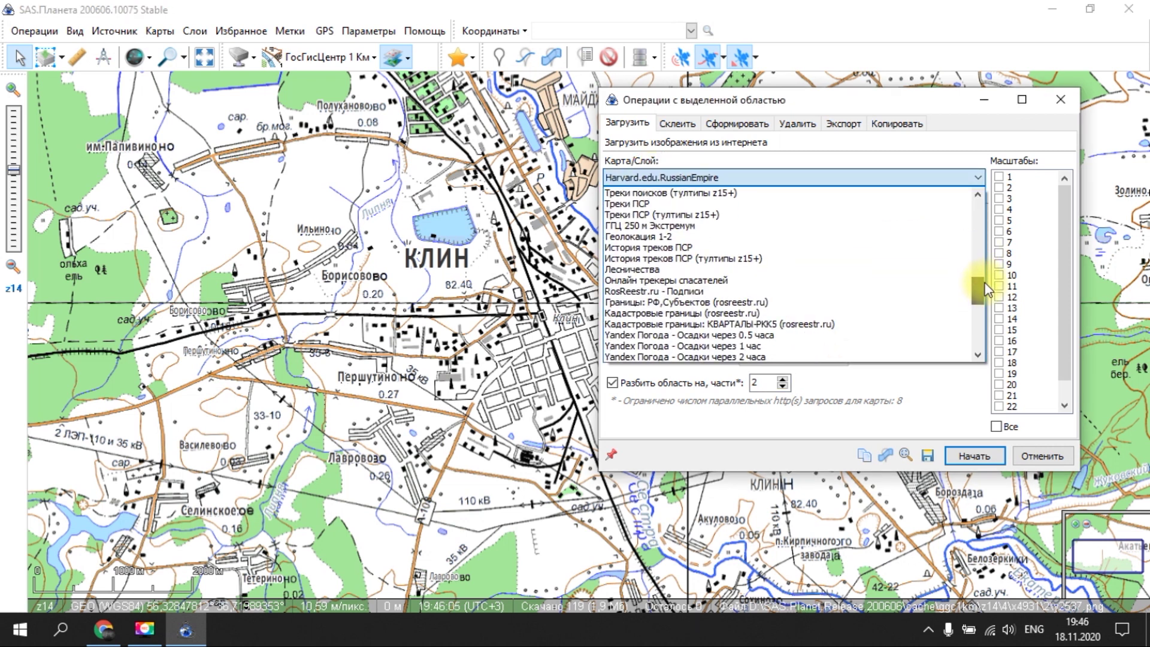
{"action": "left_click", "coordinate": [683, 291]}
- Set the selected area to be split into 8 parts and close the area operations window without starting the download
{"action": "left_click", "coordinate": [782, 380]}
{"action": "left_click", "coordinate": [782, 380]}
{"action": "left_click", "coordinate": [782, 380]}
{"action": "left_click", "coordinate": [782, 380]}
{"action": "left_click", "coordinate": [782, 379]}
{"action": "left_click", "coordinate": [781, 379]}
{"action": "left_click", "coordinate": [763, 385]}
{"action": "left_click_drag", "start_coordinate": [762, 385], "coordinate": [710, 387]}
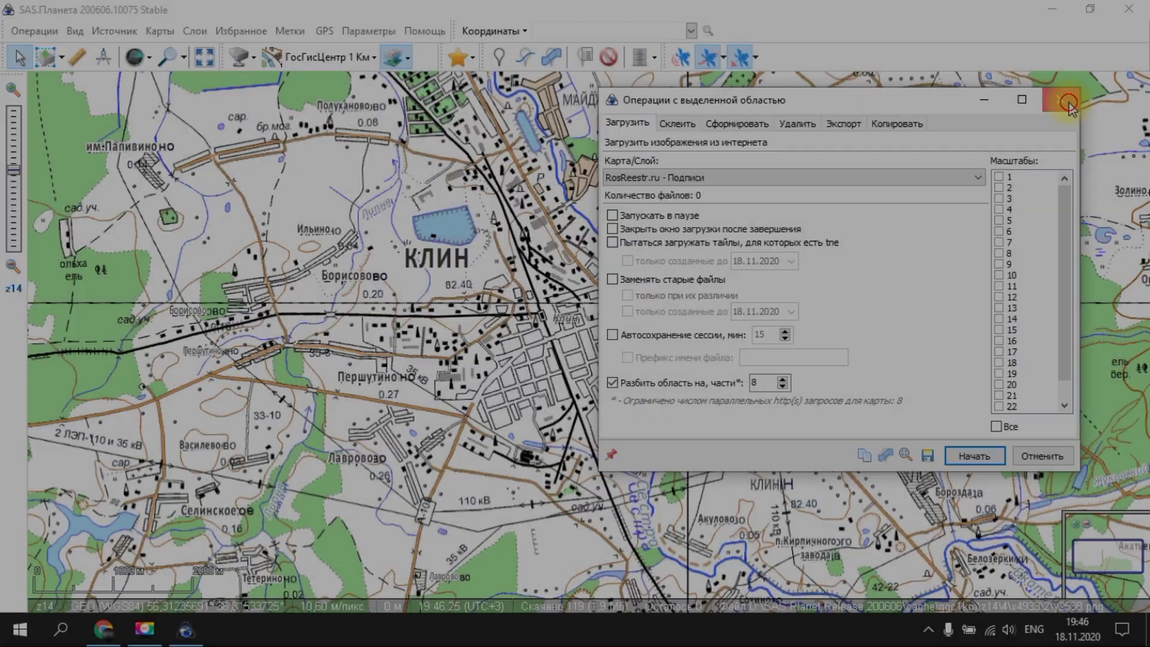
{"action": "left_click", "coordinate": [1060, 100]}
- Examine the ГосГисЦентр 1 Км map with its label layer around Клин at zoom levels 12 to 14
{"action": "scroll", "coordinate": [605, 225], "scroll_direction": "down", "scroll_amount": 2}
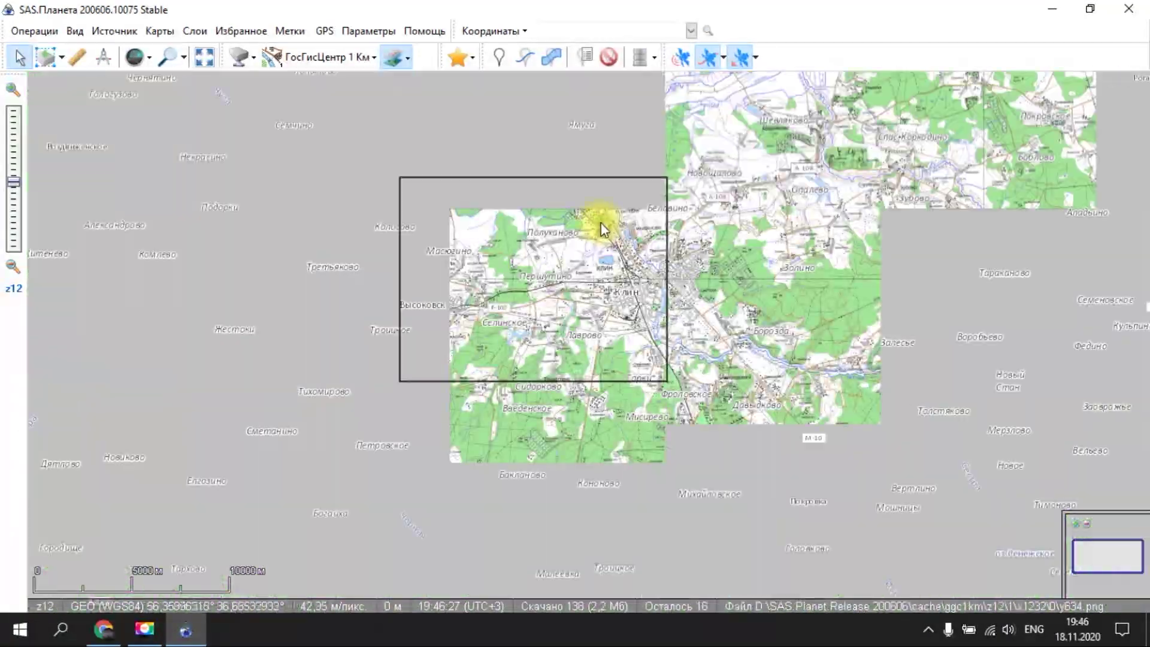
{"action": "scroll", "coordinate": [604, 227], "scroll_direction": "up", "scroll_amount": 1}
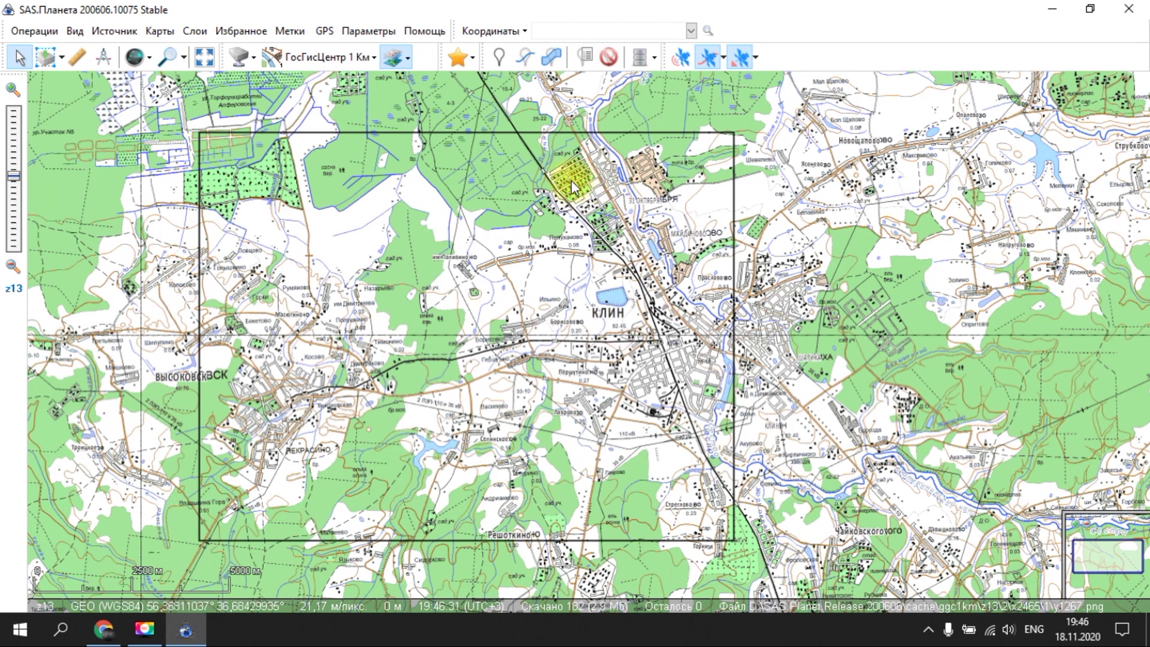
{"action": "scroll", "coordinate": [397, 277], "scroll_direction": "up", "scroll_amount": 1}
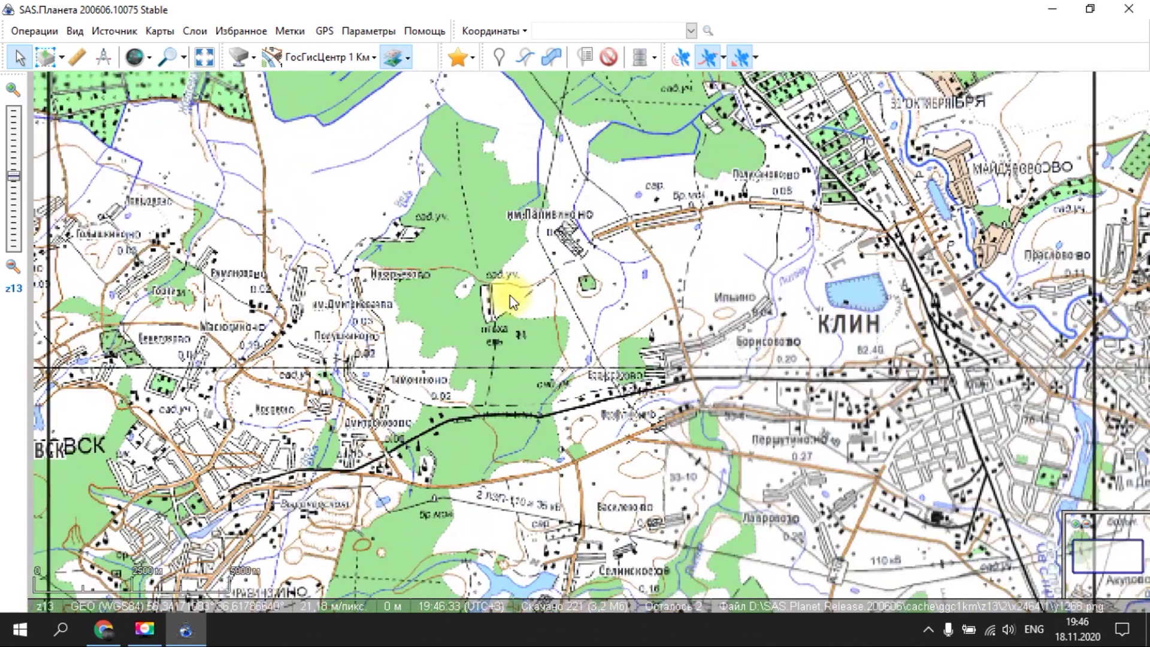
{"action": "scroll", "coordinate": [509, 296], "scroll_direction": "down", "scroll_amount": 1}
{"action": "scroll", "coordinate": [510, 293], "scroll_direction": "up", "scroll_amount": 1}
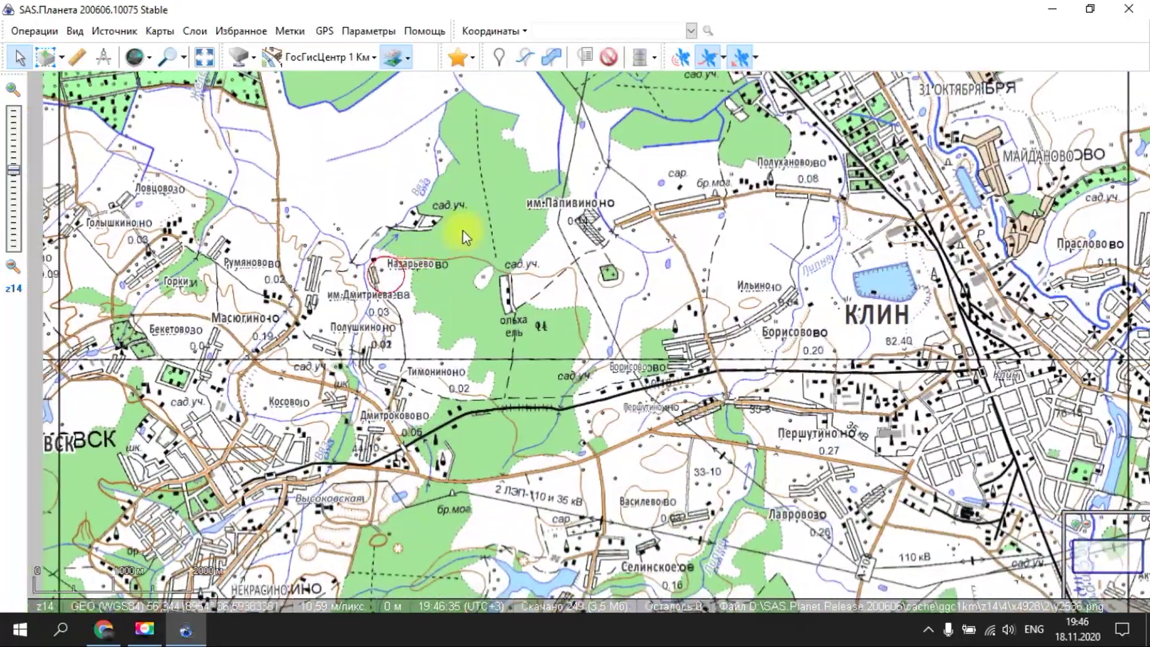
{"action": "left_click_drag", "start_coordinate": [538, 285], "coordinate": [451, 256]}
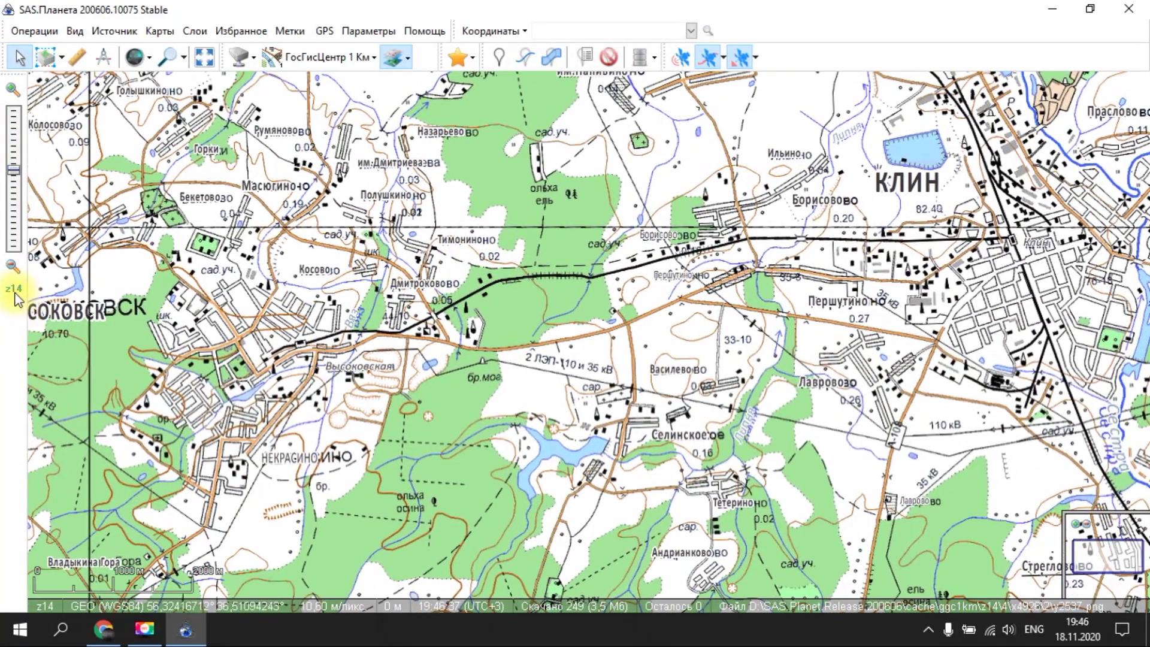
{"action": "scroll", "coordinate": [290, 278], "scroll_direction": "down", "scroll_amount": 1}
{"action": "left_click_drag", "start_coordinate": [403, 390], "coordinate": [634, 432]}
{"action": "scroll", "coordinate": [511, 361], "scroll_direction": "up", "scroll_amount": 1}
{"action": "left_click_drag", "start_coordinate": [527, 329], "coordinate": [457, 296]}
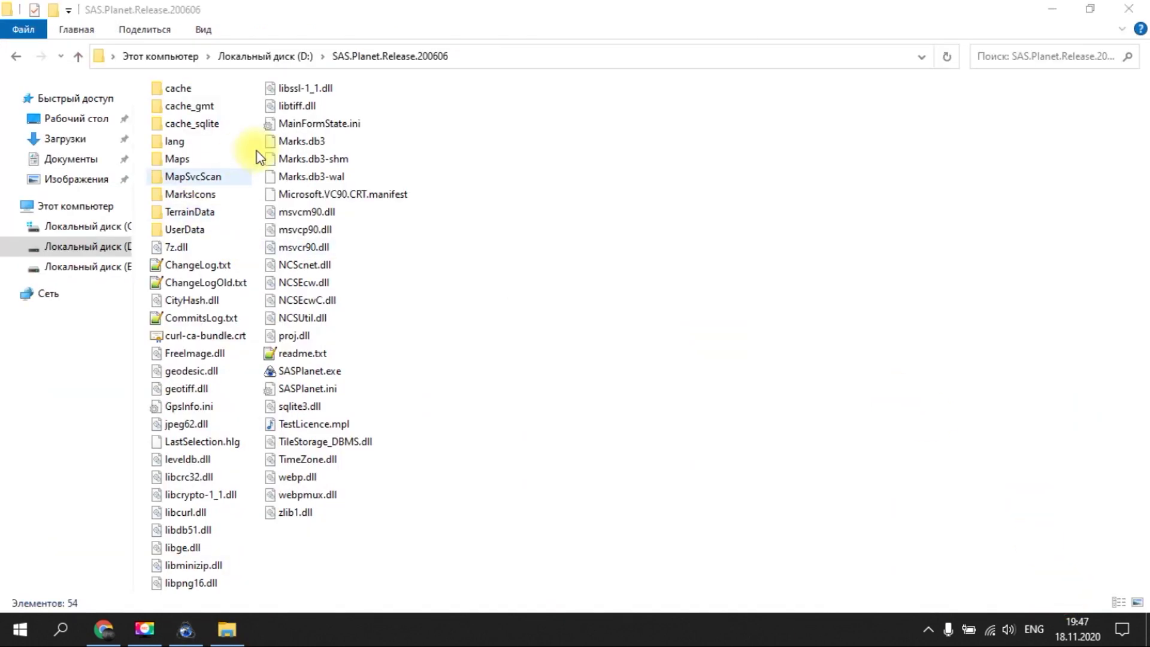
- In File Explorer, open the cache folder inside SAS.Planet.Release.200606 and examine the genshtab250m_jpg and ggc1km map folders
{"action": "double_click", "coordinate": [188, 89]}
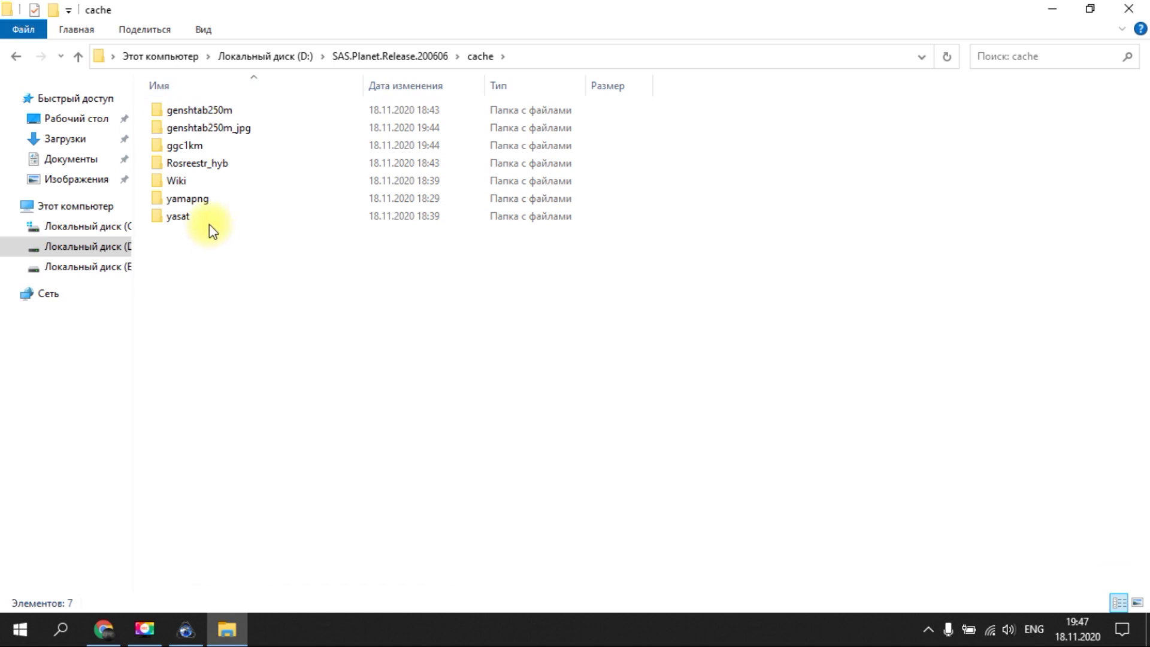
{"action": "left_click", "coordinate": [206, 144]}
{"action": "left_click", "coordinate": [243, 133]}
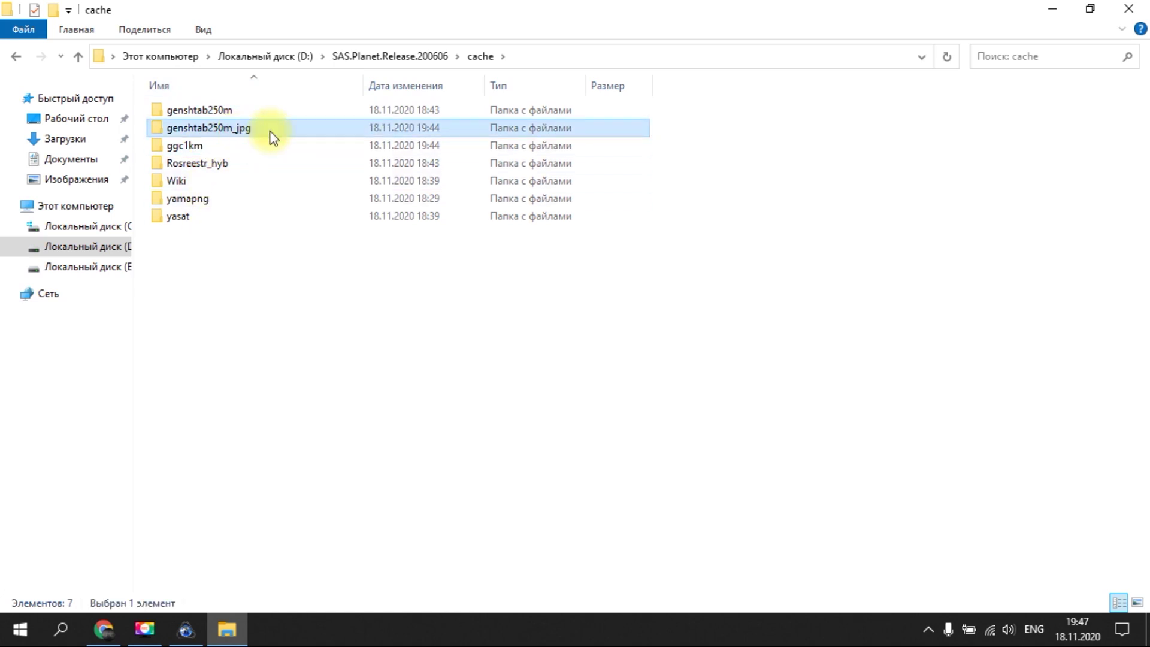
{"action": "left_click", "coordinate": [198, 147]}
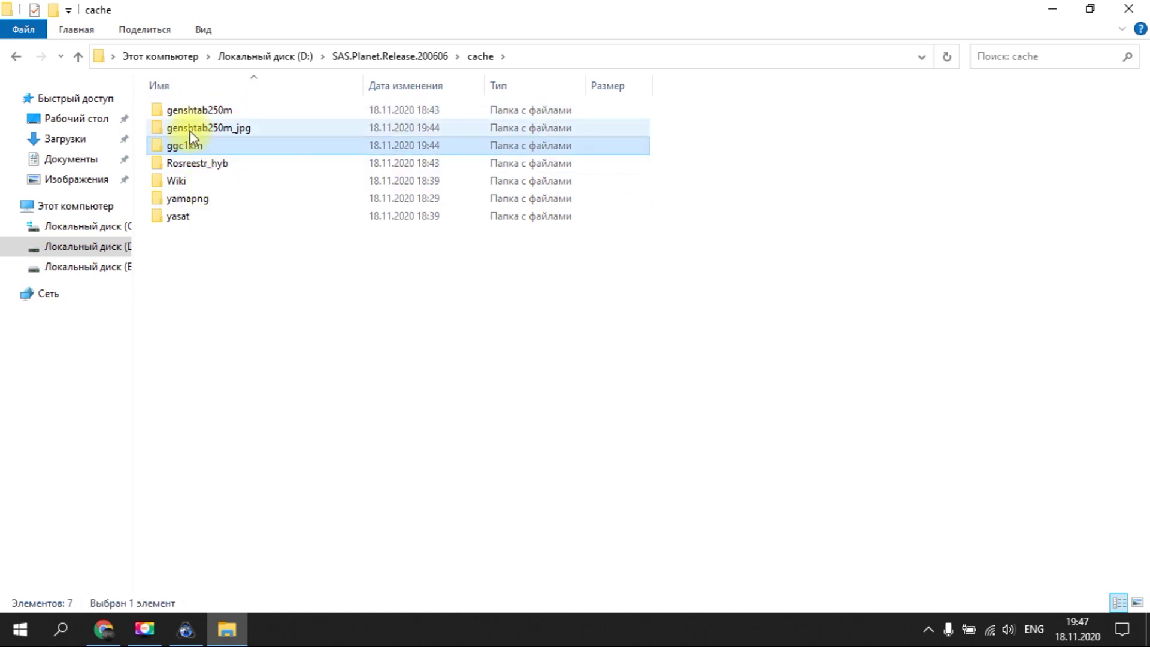
- Examine the genshtab250m, genshtab250m_jpg and ggc1km cache folders and reopen the cache folder from its parent SAS.Planet.Release.200606
{"action": "left_click", "coordinate": [192, 131]}
{"action": "left_click", "coordinate": [185, 108]}
{"action": "left_click", "coordinate": [195, 147]}
{"action": "left_click", "coordinate": [193, 127]}
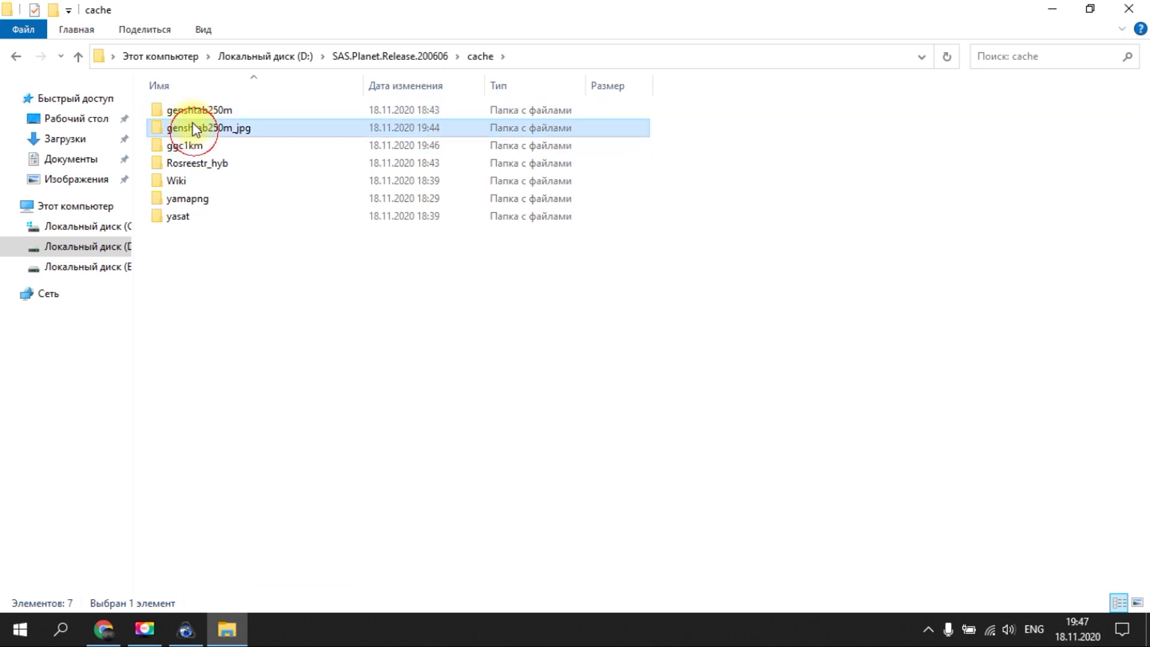
{"action": "left_click", "coordinate": [190, 110]}
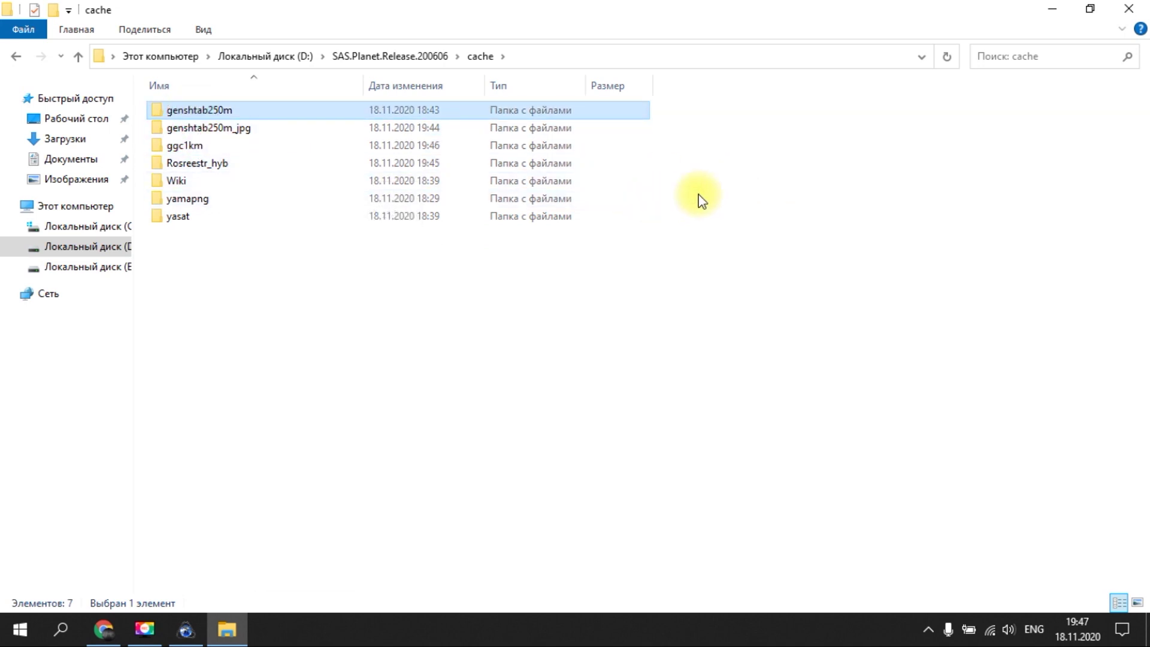
{"action": "left_click", "coordinate": [359, 57]}
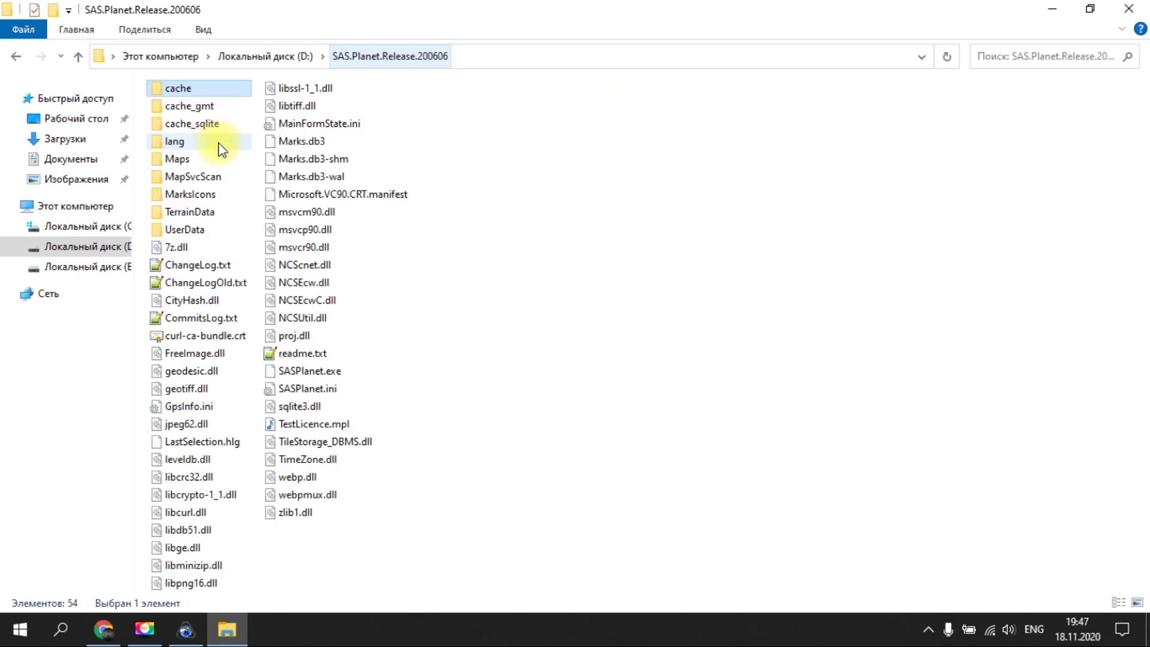
{"action": "double_click", "coordinate": [200, 90]}
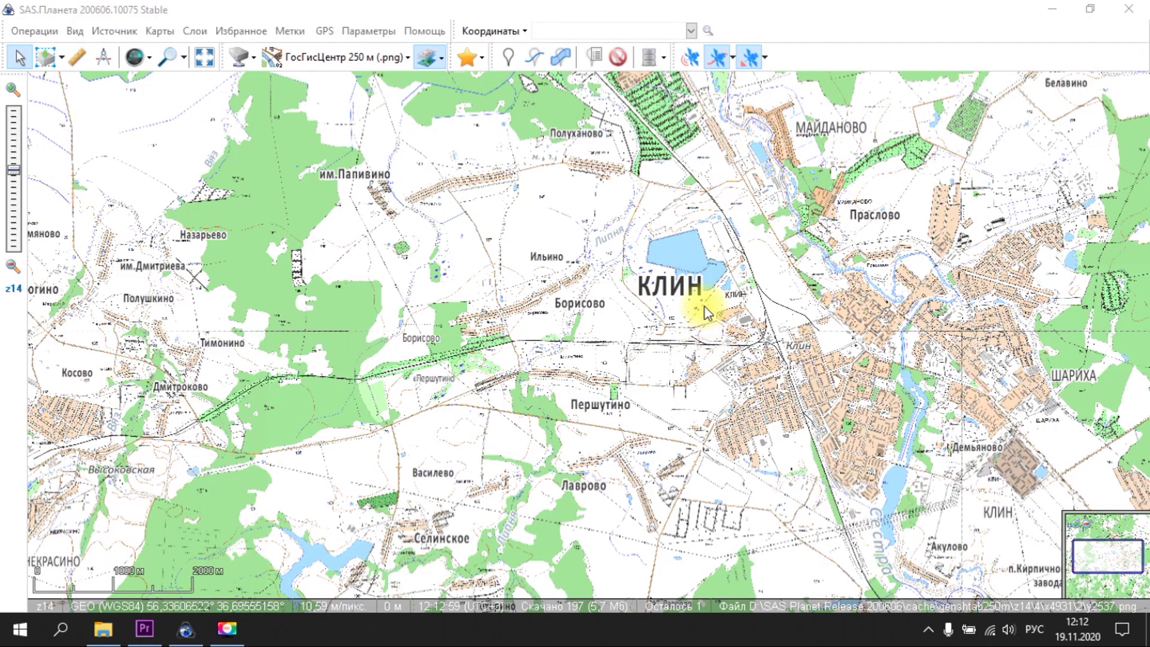
{"action": "left_click_drag", "start_coordinate": [708, 313], "coordinate": [677, 316]}
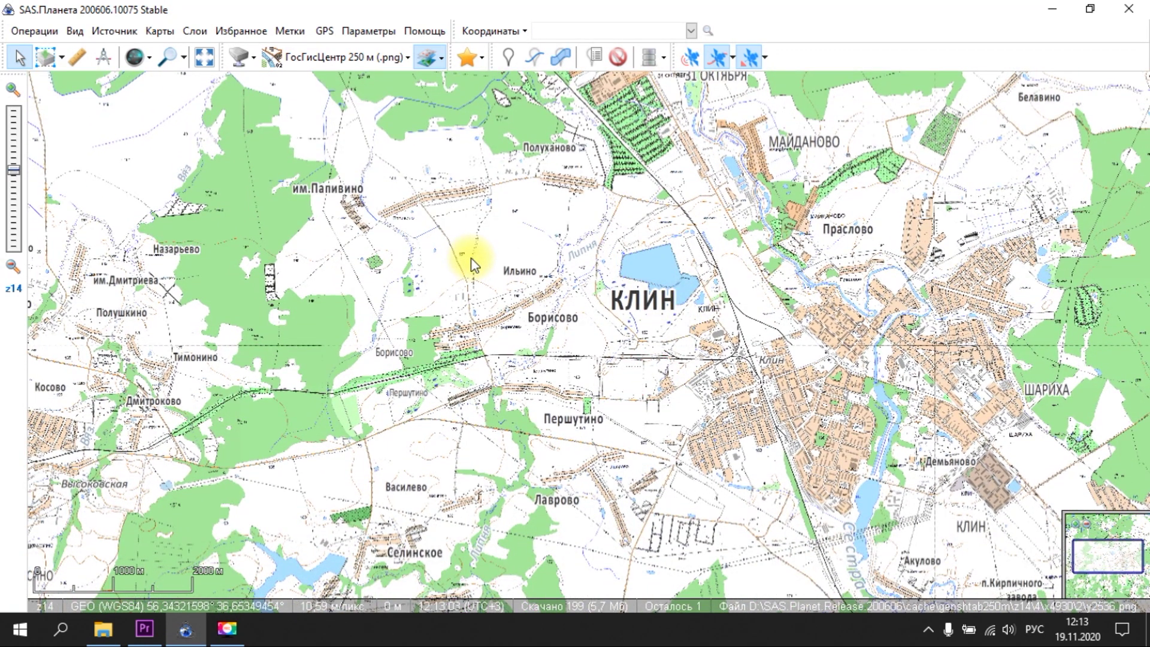
{"action": "left_click_drag", "start_coordinate": [539, 278], "coordinate": [508, 314]}
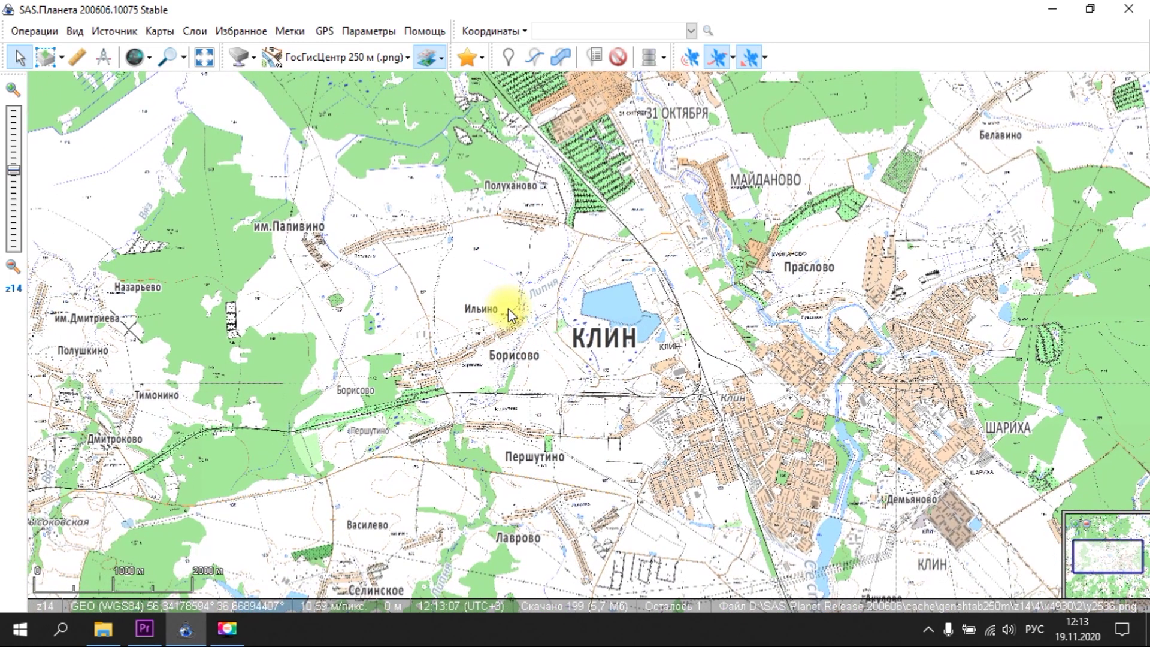